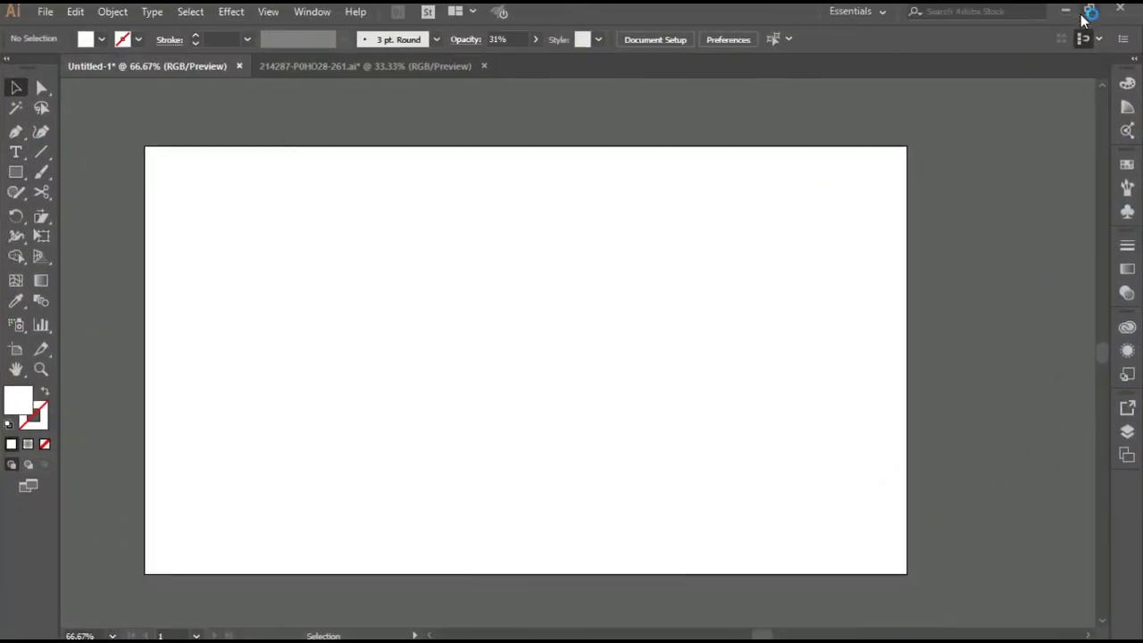
Step: Draw a full-artboard rectangle in the dark blue radial gradient, stretched to the edges
left_click_drag(344, 271, 413, 253)
key("m")
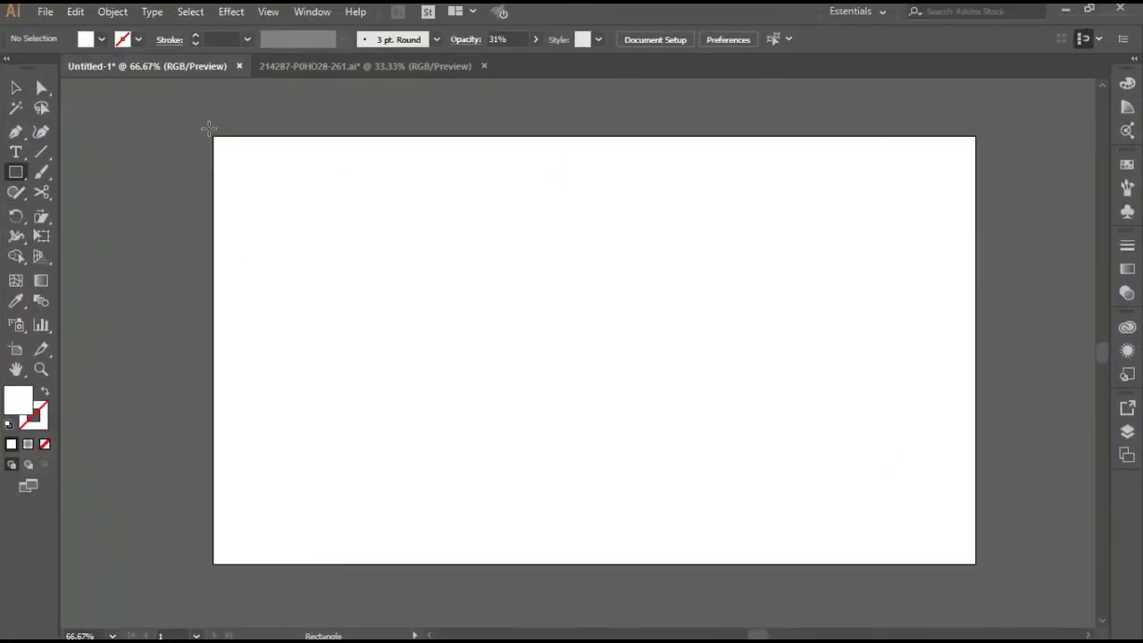
left_click_drag(213, 135, 975, 563)
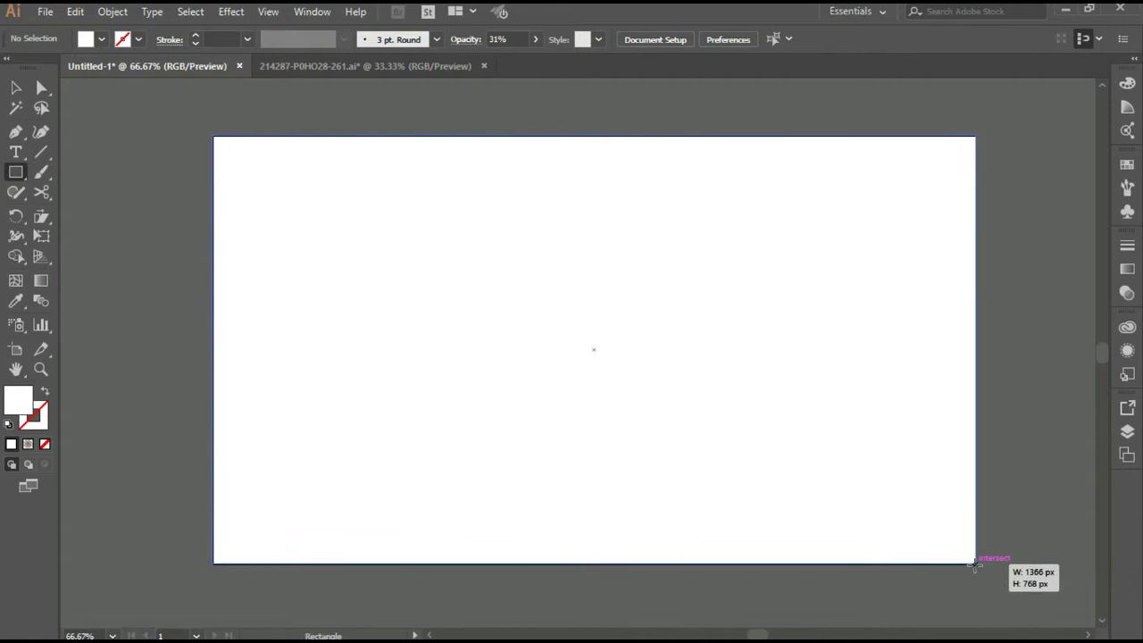
left_click(103, 40)
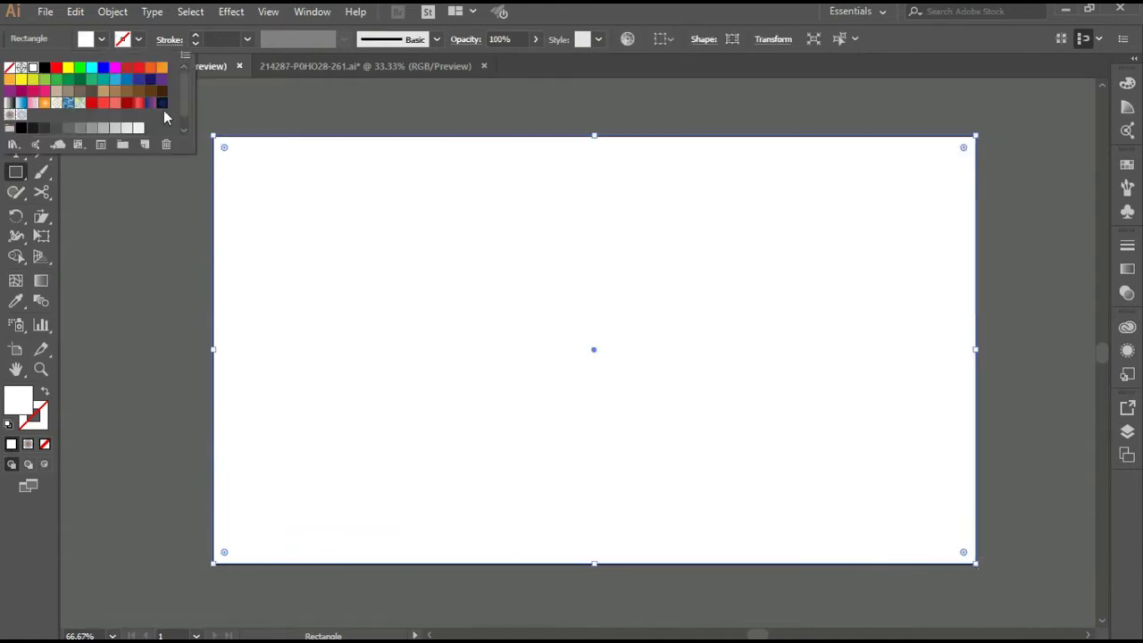
left_click(163, 104)
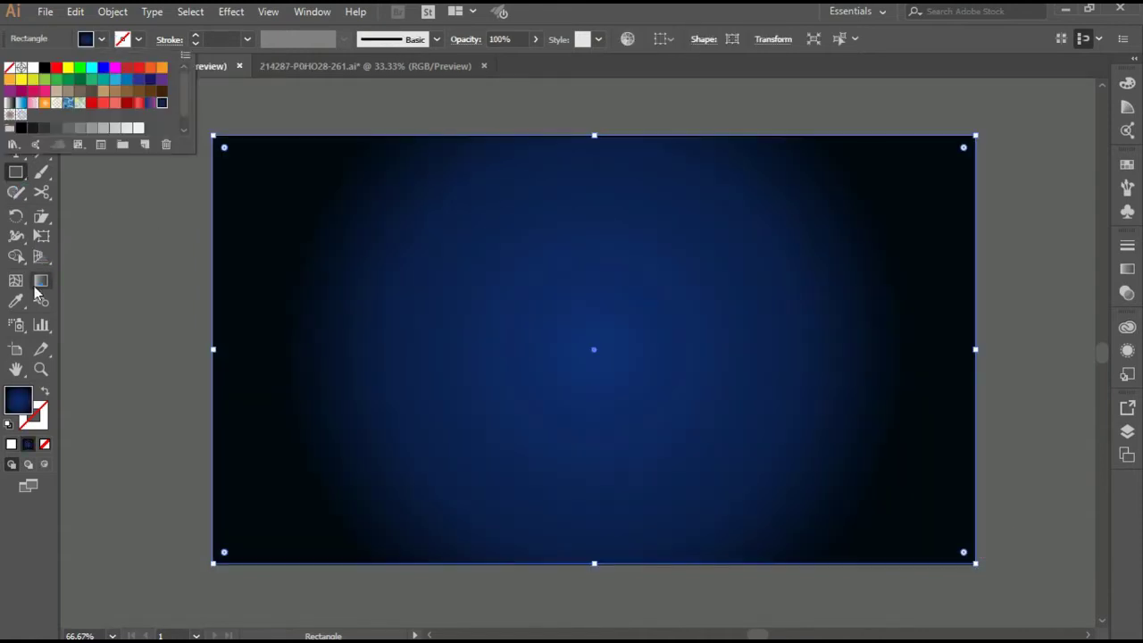
key("g")
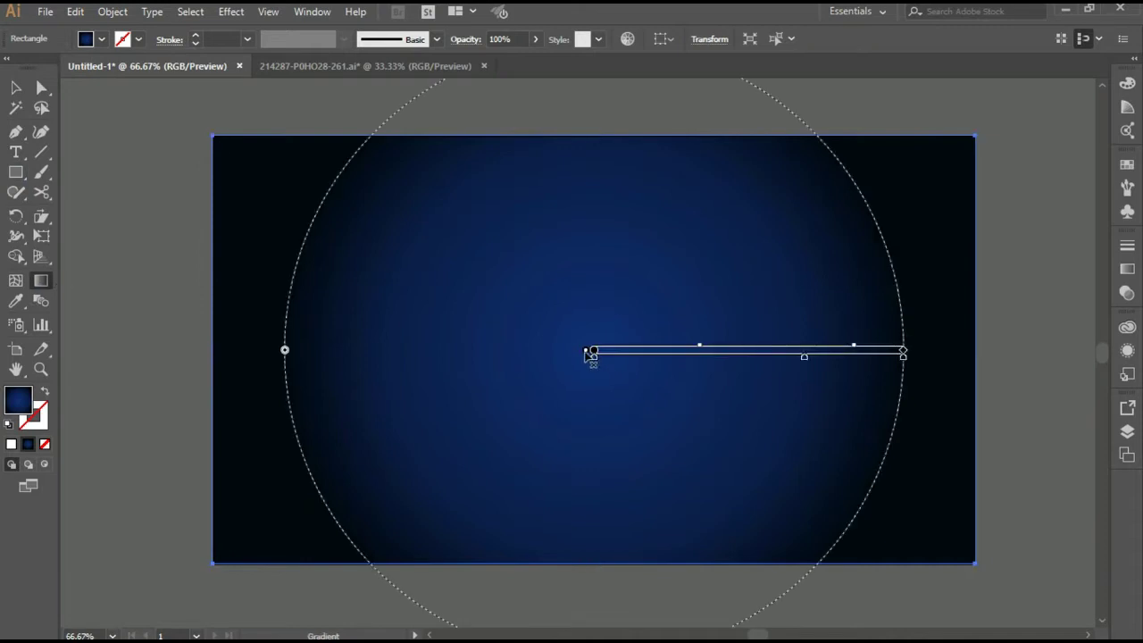
left_click_drag(905, 353, 975, 350)
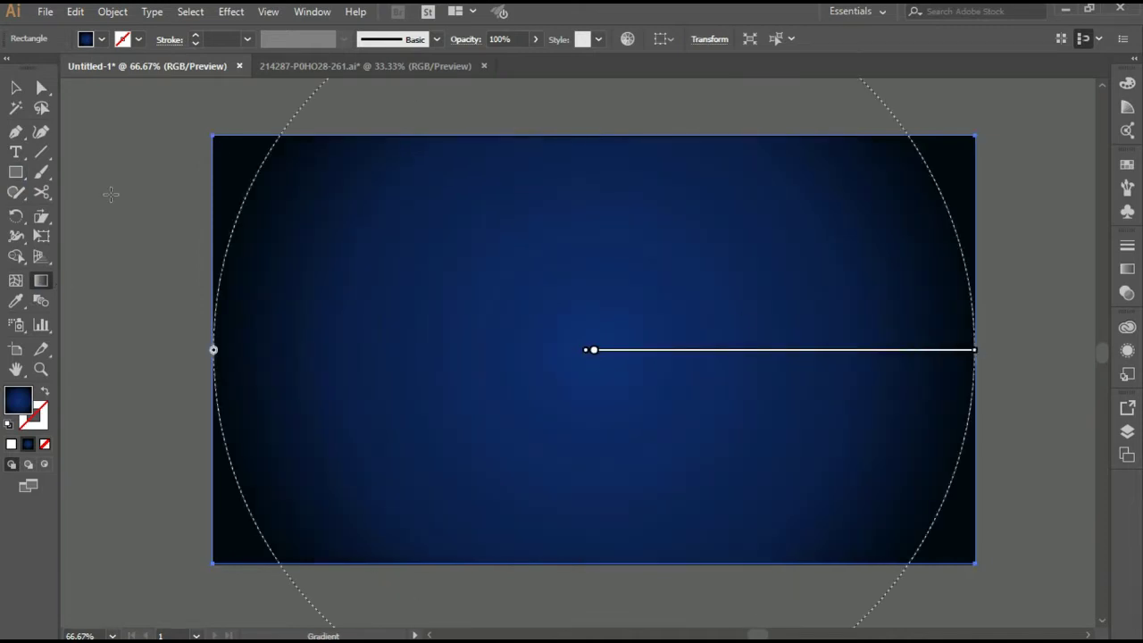
Step: Copy the background rectangle and paste the copy in front of it
key("v")
left_click(75, 12)
key("Escape")
left_click(75, 11)
left_click(133, 109)
left_click(101, 39)
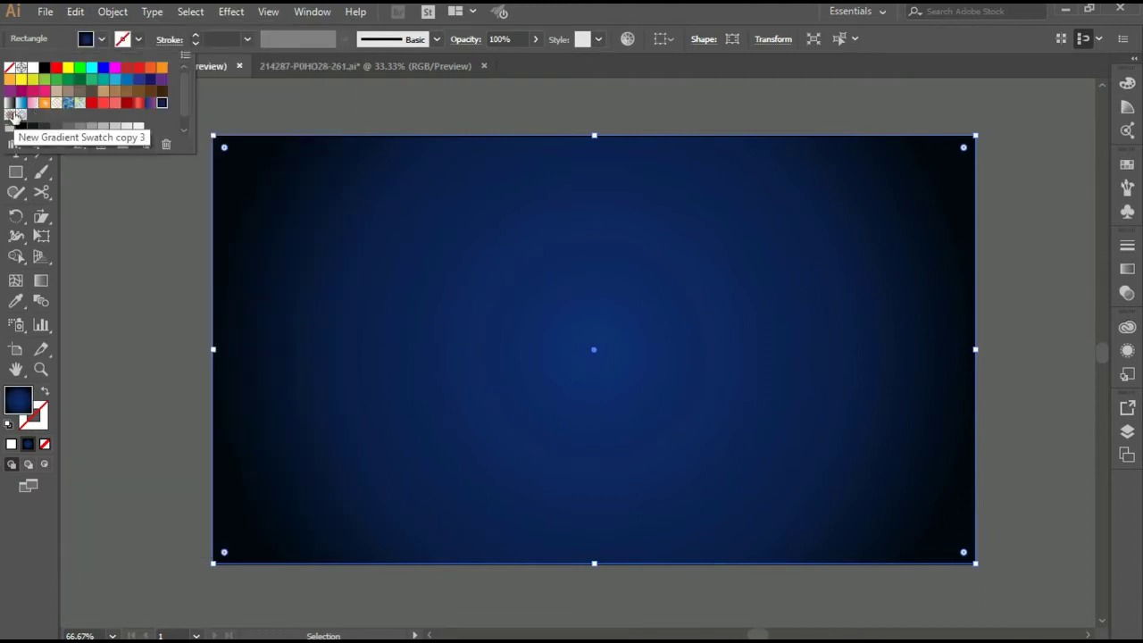
Step: Fill the front copy with the orange radial gradient and shift the glow sideways
left_click(13, 121)
left_click(36, 286)
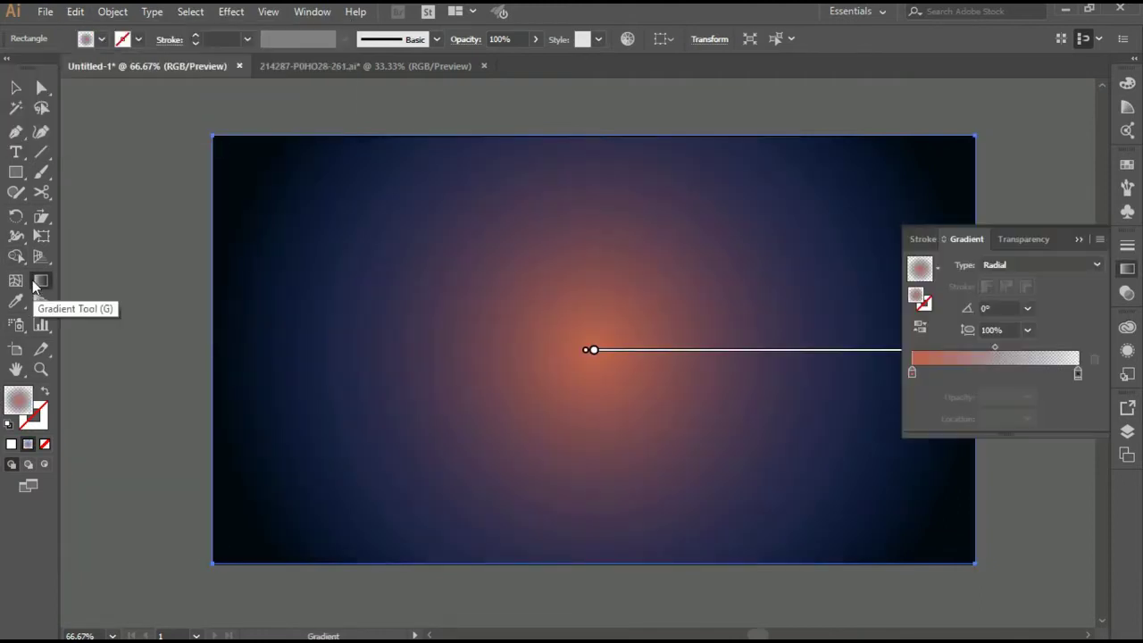
key("ctrl+minus")
left_click_drag(669, 375, 539, 332)
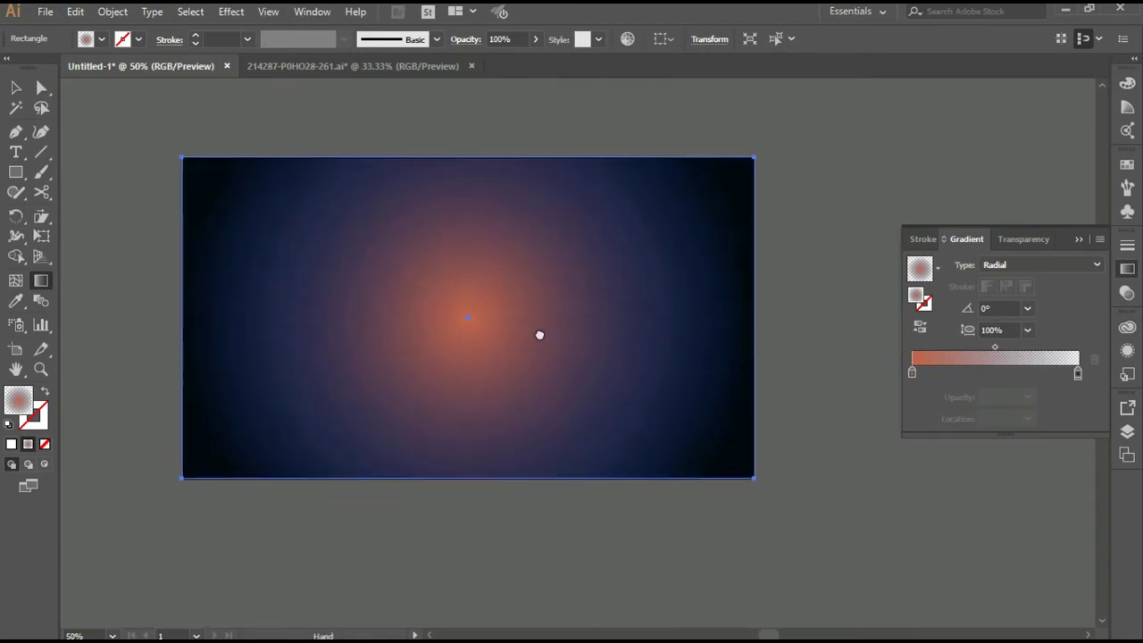
left_click_drag(769, 318, 472, 319)
Step: Lower the glow copy's opacity to 33%
left_click(16, 87)
left_click(1026, 239)
left_click(1087, 264)
left_click_drag(1084, 286, 1050, 302)
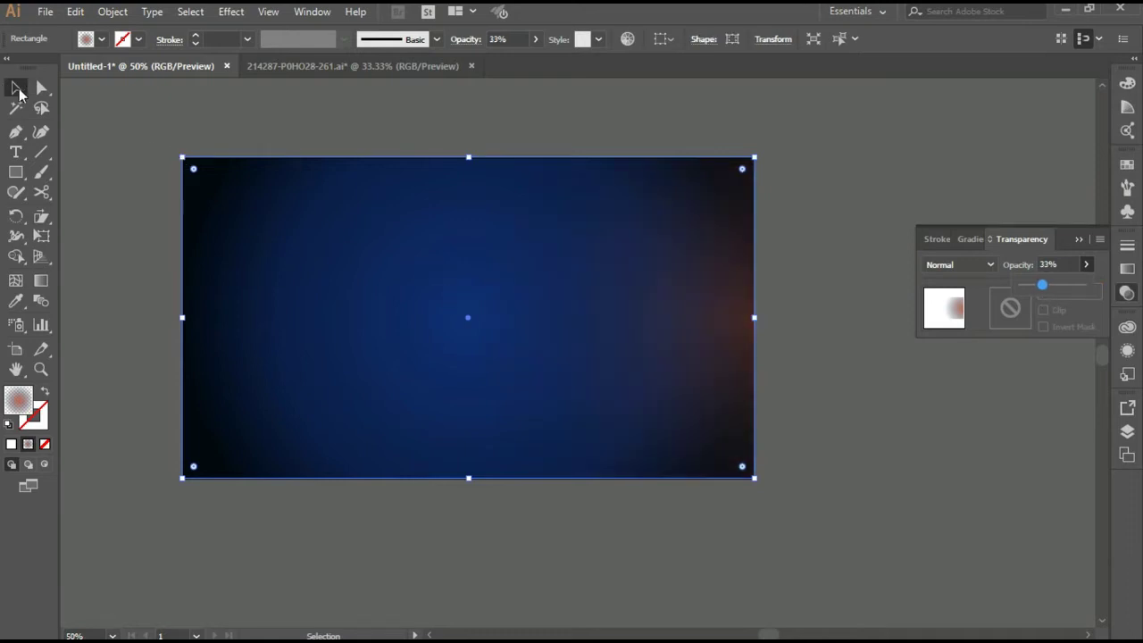
Step: Line the glow rectangle up with the artboard, keeping its gradient radial
left_click_drag(570, 292, 947, 478)
left_click_drag(844, 382, 885, 411)
left_click(966, 240)
left_click(1024, 266)
left_click(1032, 284)
mouse_move(667, 454)
left_mouse_down()
mouse_move(322, 298)
mouse_move(546, 410)
left_mouse_up()
left_click_drag(435, 301, 372, 269)
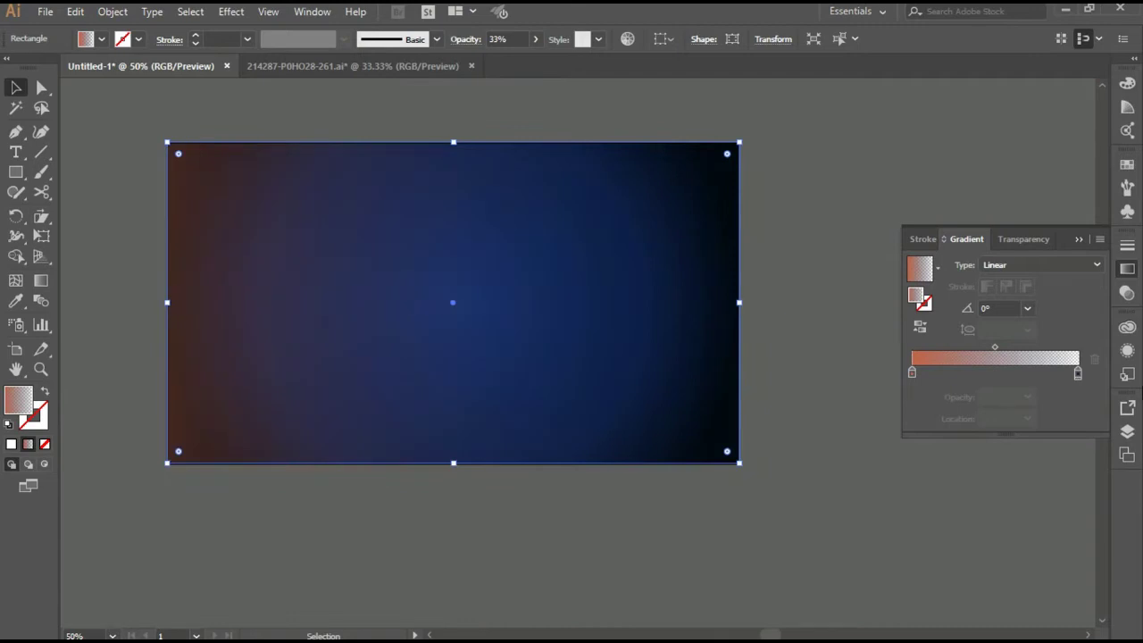
left_click(1046, 265)
left_click(1033, 301)
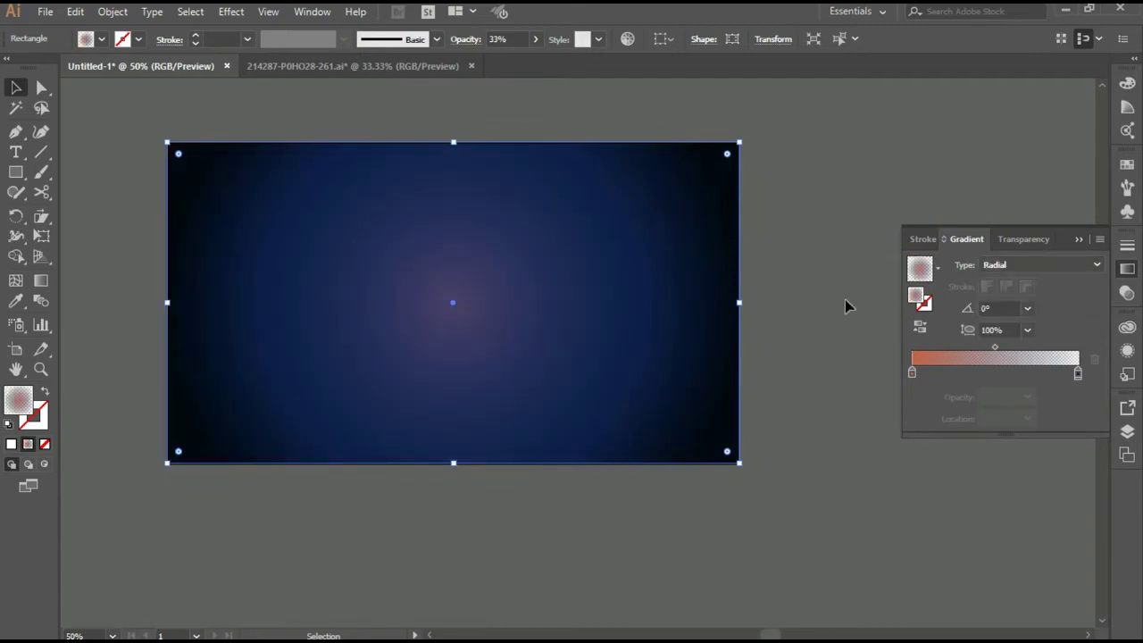
left_click(832, 339)
Step: Select both background rectangles and lock them with Object > Lock > Selection
scroll(832, 337, "down", 1)
scroll(831, 337, "up", 1)
left_click_drag(791, 271, 823, 298)
left_click_drag(195, 163, 330, 253)
left_click(112, 11)
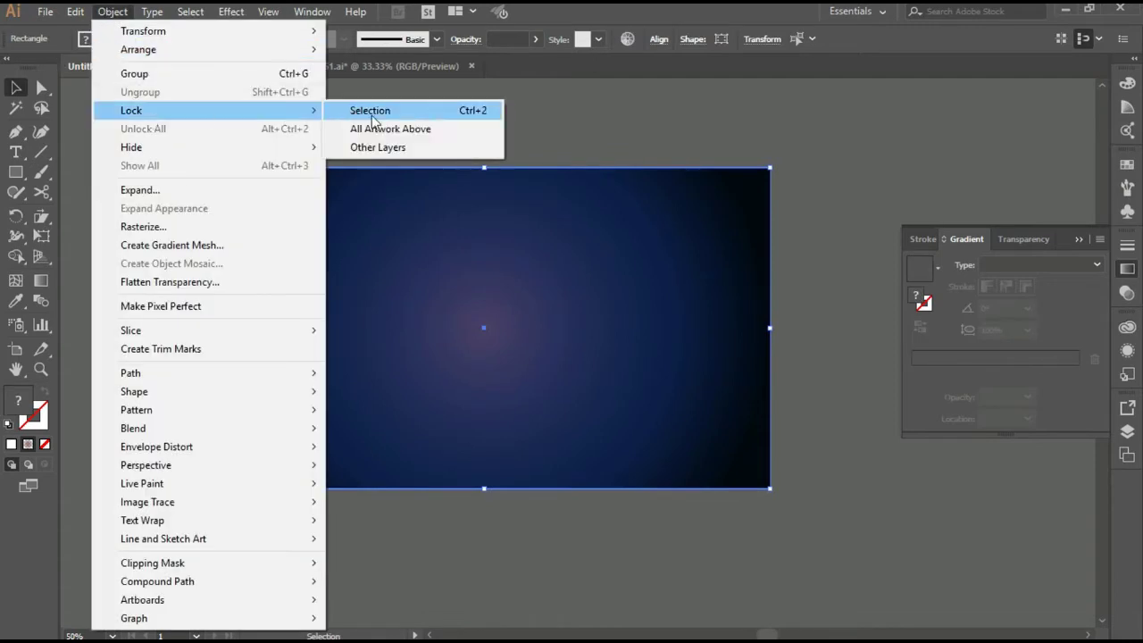
mouse_move(131, 110)
left_click(370, 110)
scroll(650, 254, "up", 1)
left_click_drag(493, 235, 581, 224)
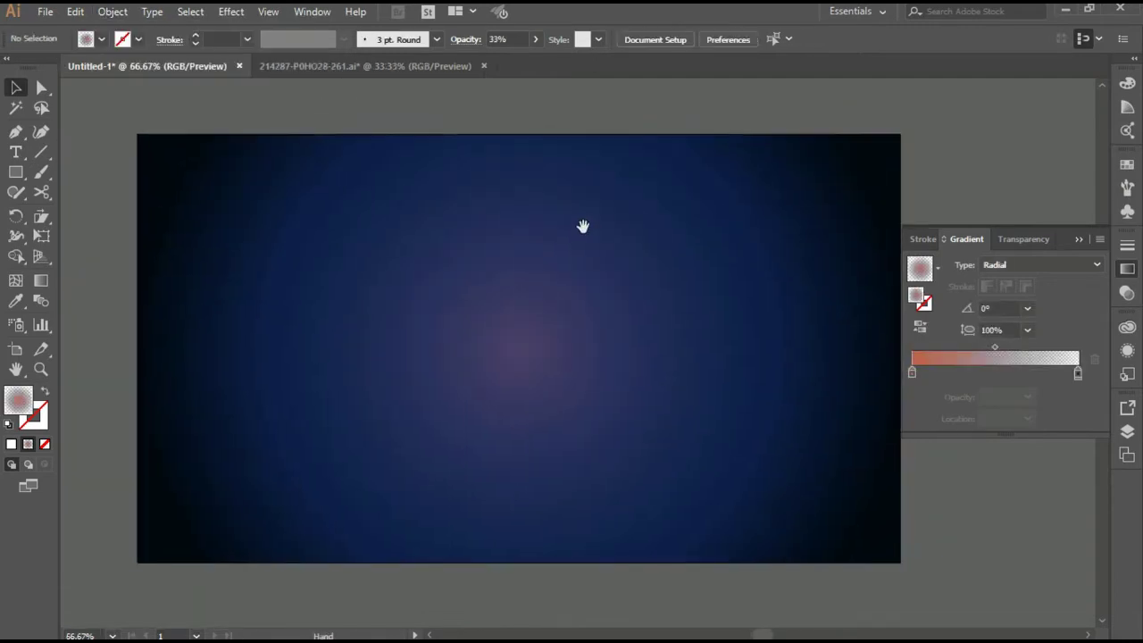
left_click(483, 221)
left_click_drag(483, 221, 536, 223)
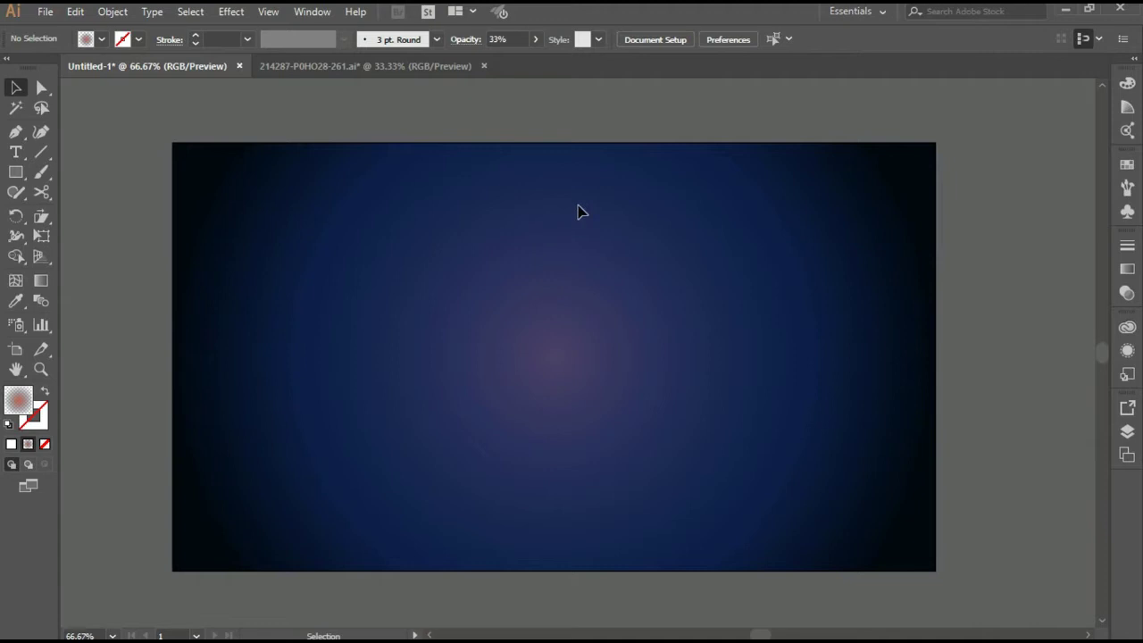
Step: Draw a polygon with fewer sides out from the artboard centre
left_click(17, 175)
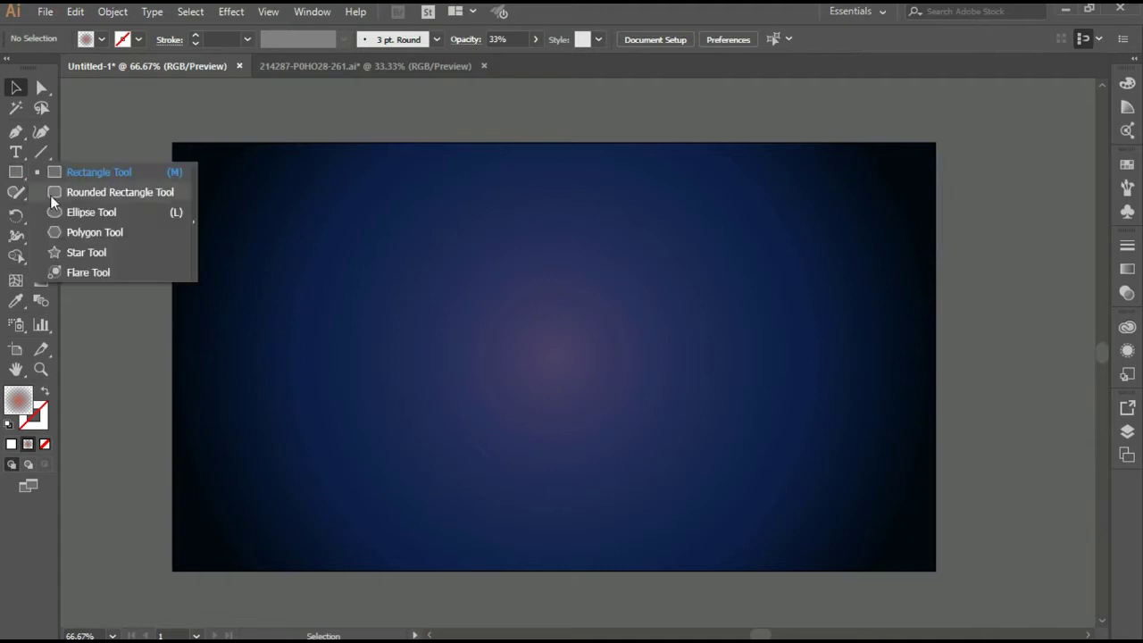
left_click(79, 234)
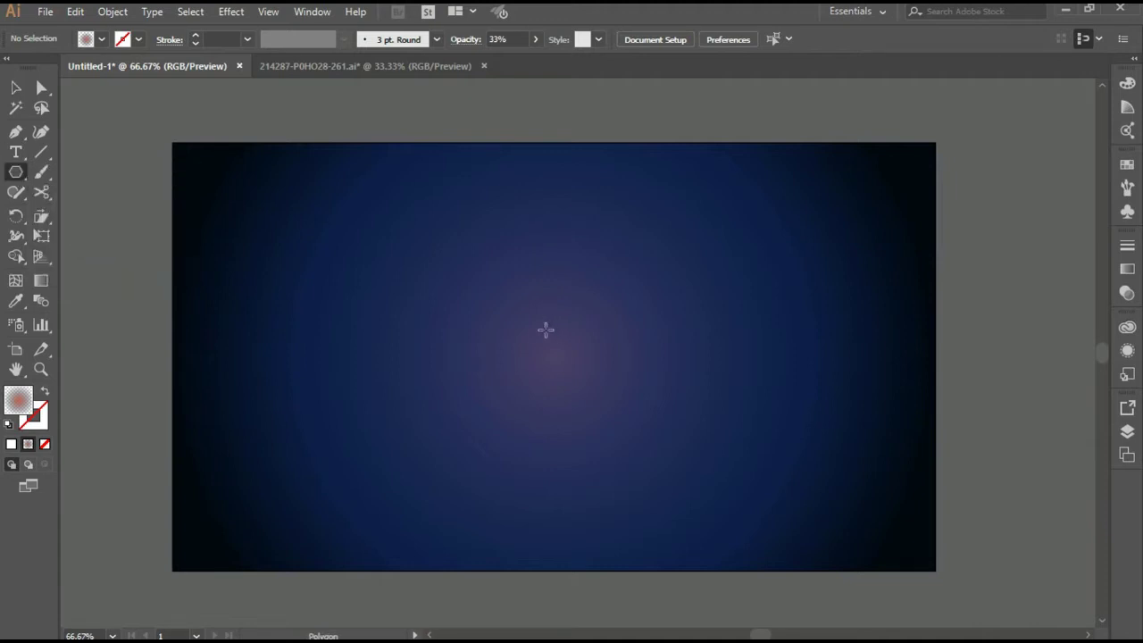
left_click_drag(552, 336, 623, 405)
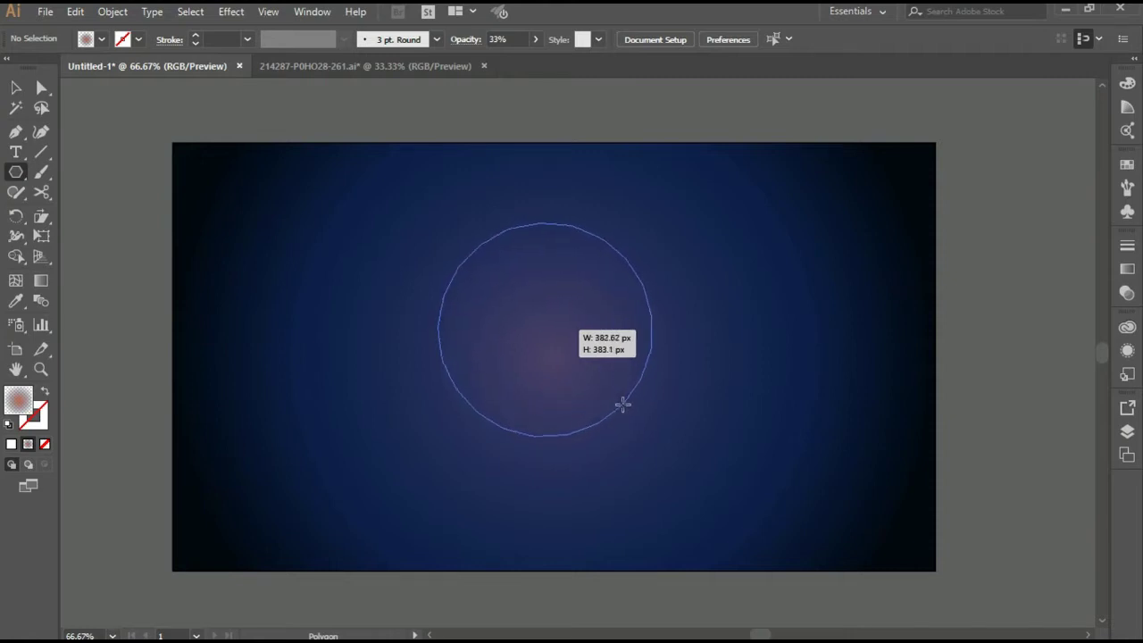
key("Down")
key("Down")
key("Down")
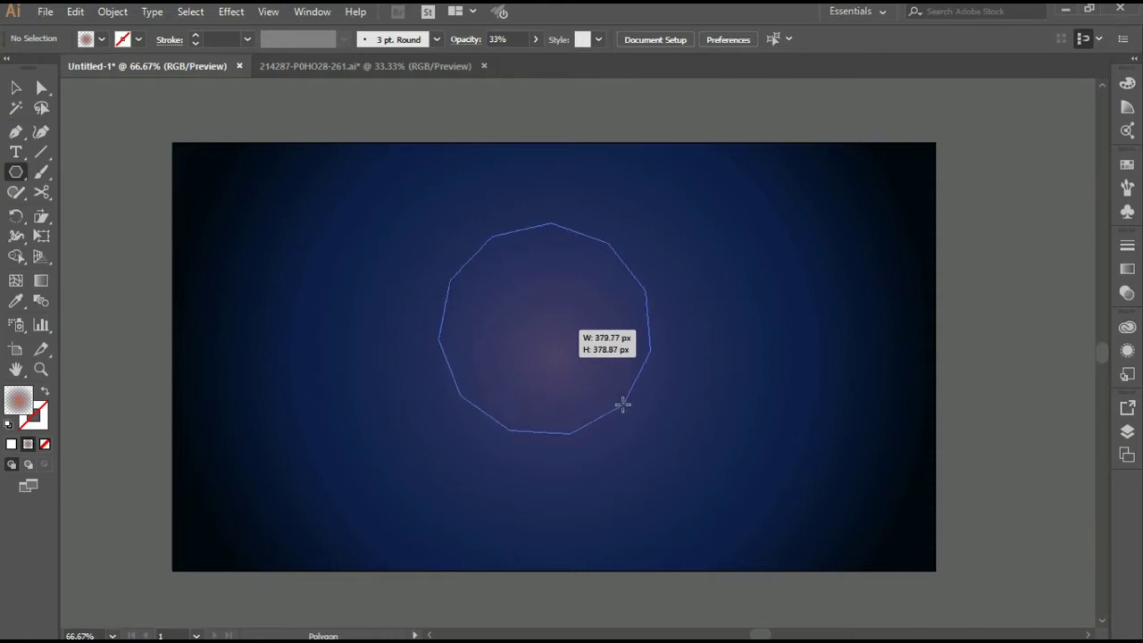
key("Down")
key("Down")
key("Down")
Step: Fill the polygon with white and nudge it slightly down
left_click(21, 89)
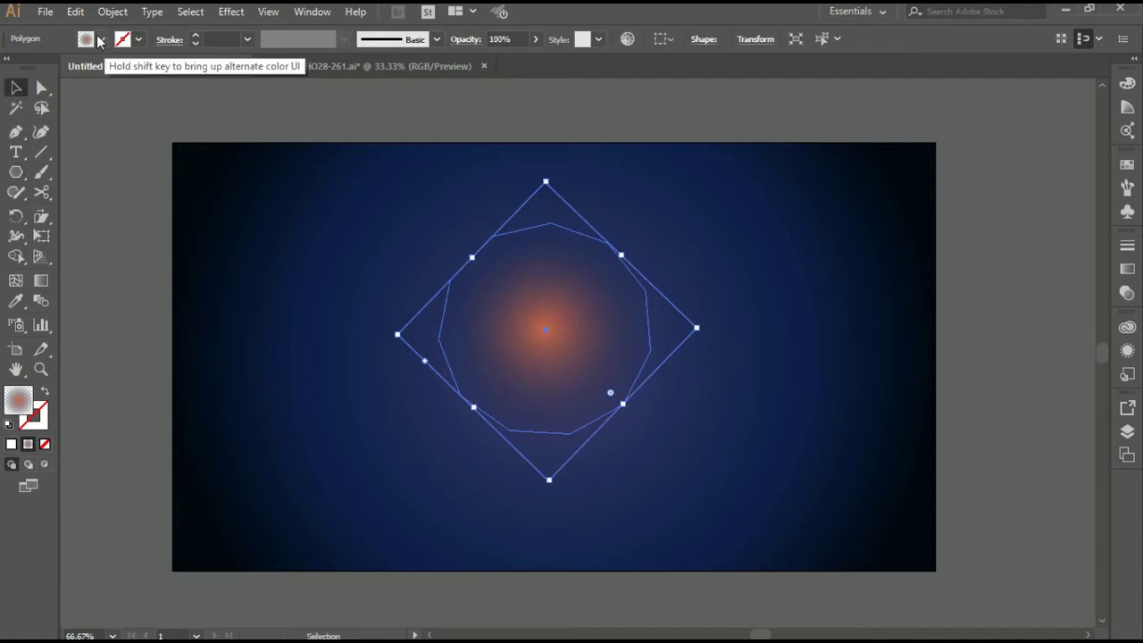
left_click(100, 39)
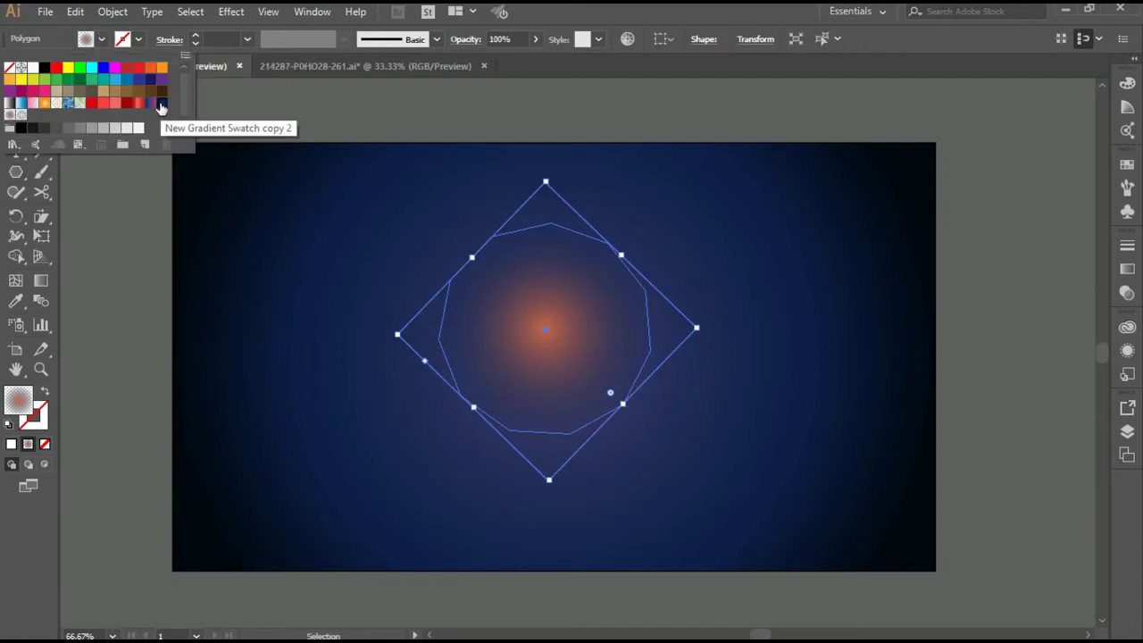
left_click(139, 128)
mouse_move(538, 320)
left_mouse_down()
mouse_move(567, 341)
mouse_move(548, 346)
left_mouse_up()
left_click(230, 11)
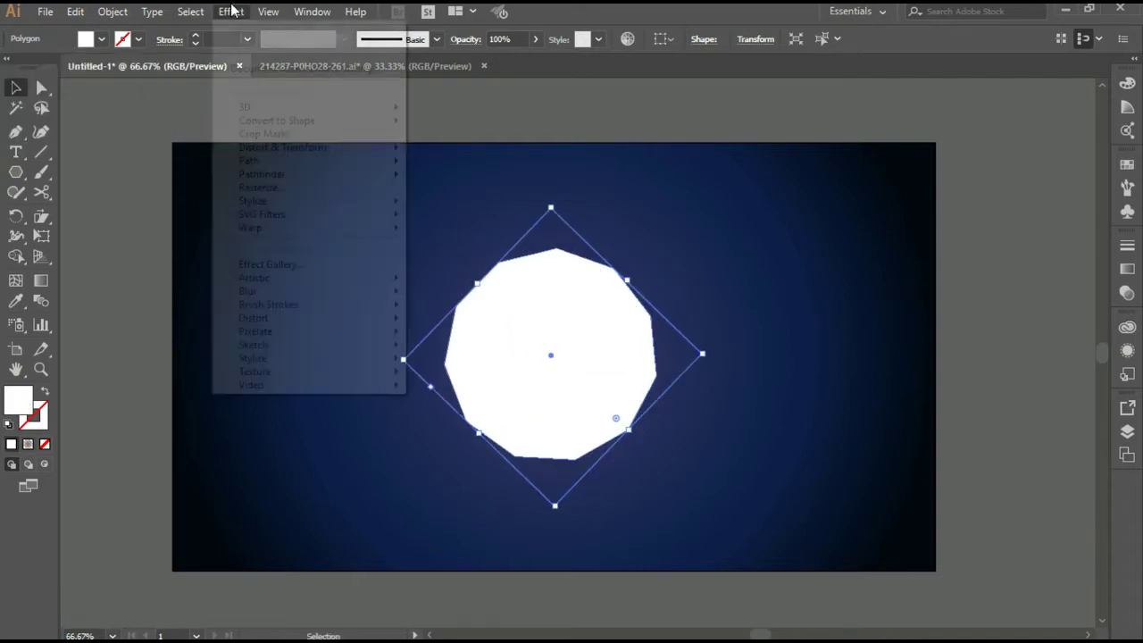
mouse_move(283, 148)
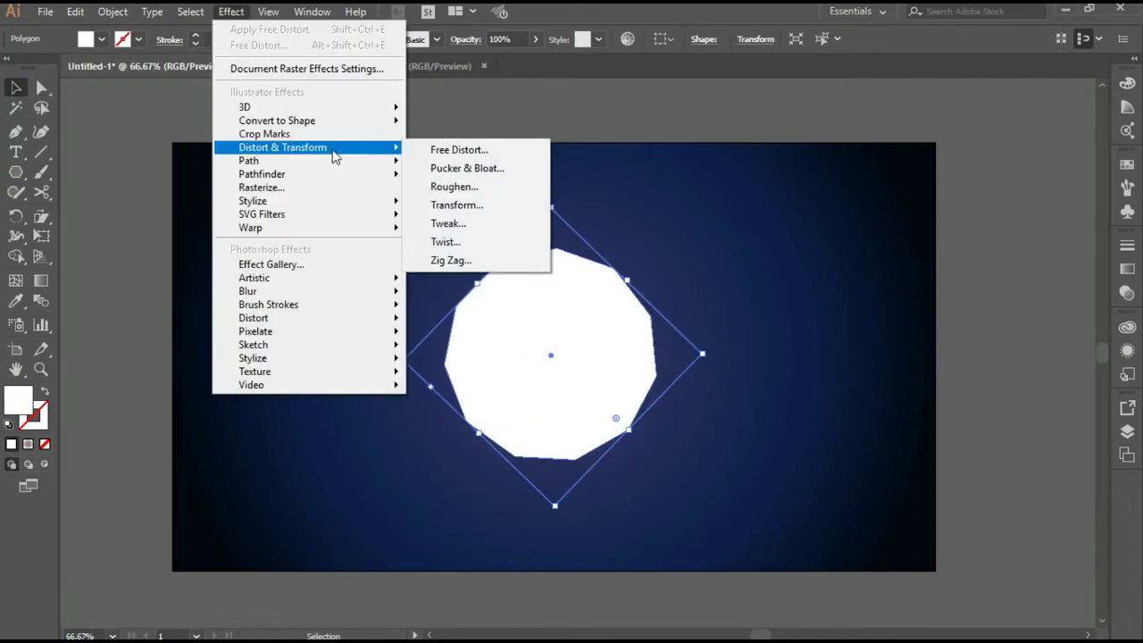
Step: Apply Pucker & Bloat at about -123% to make a spiky starburst
left_click(467, 168)
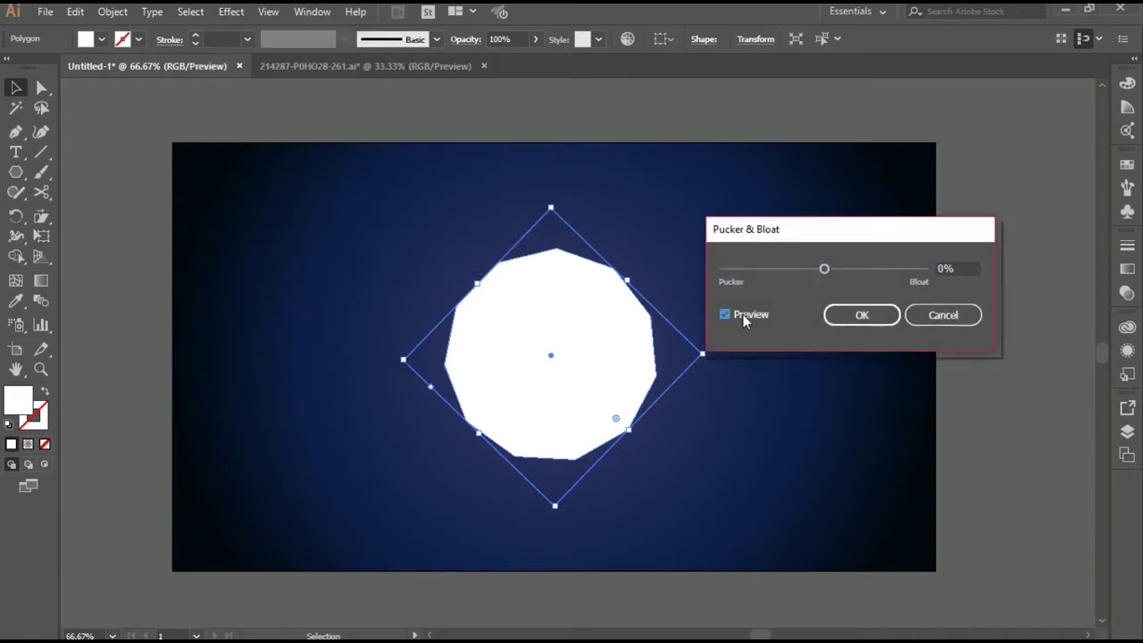
left_click_drag(825, 269, 762, 283)
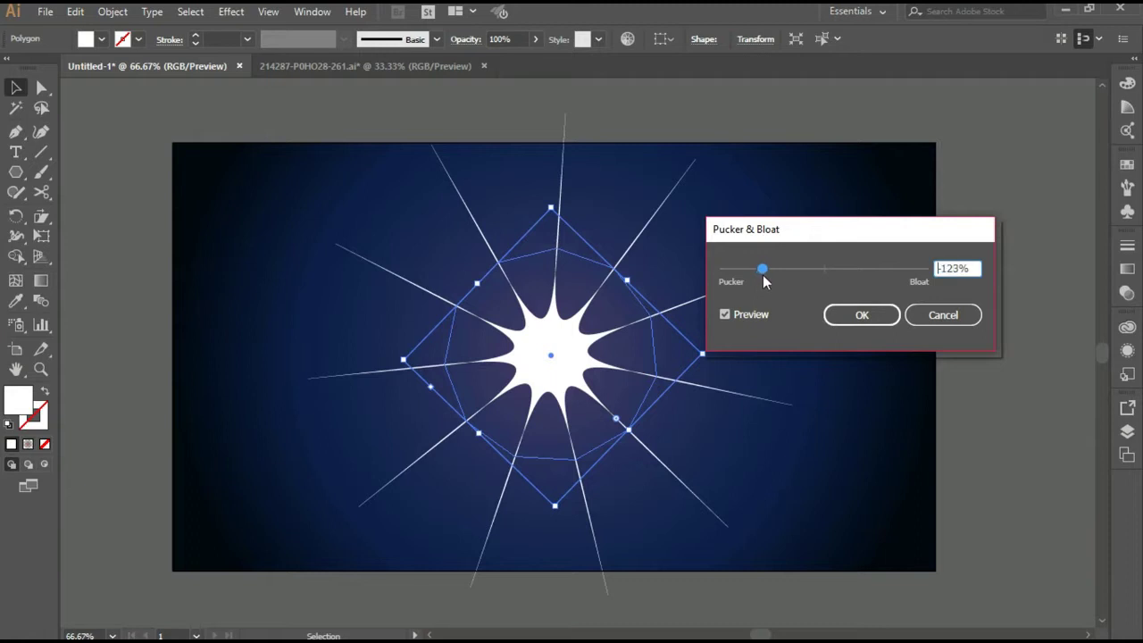
left_click(873, 318)
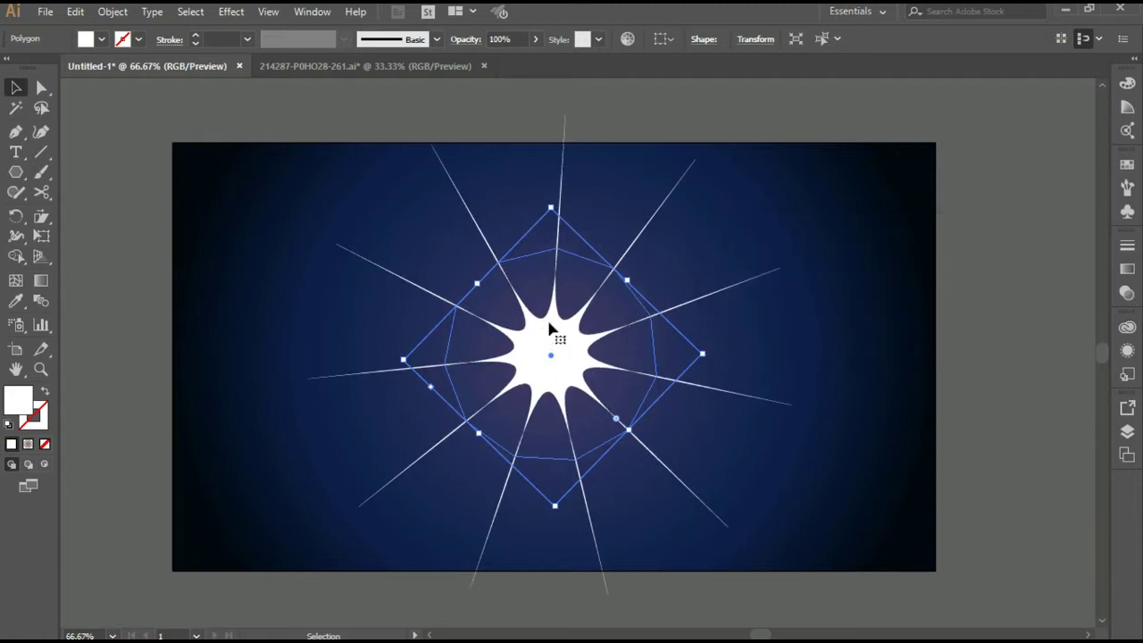
Step: Copy the white starburst and paste the copy in front
left_click(73, 12)
left_click(102, 96)
left_click(75, 12)
left_click(122, 130)
Step: Rotate the starburst copy 115° so its rays fill the gaps
left_click(8, 220)
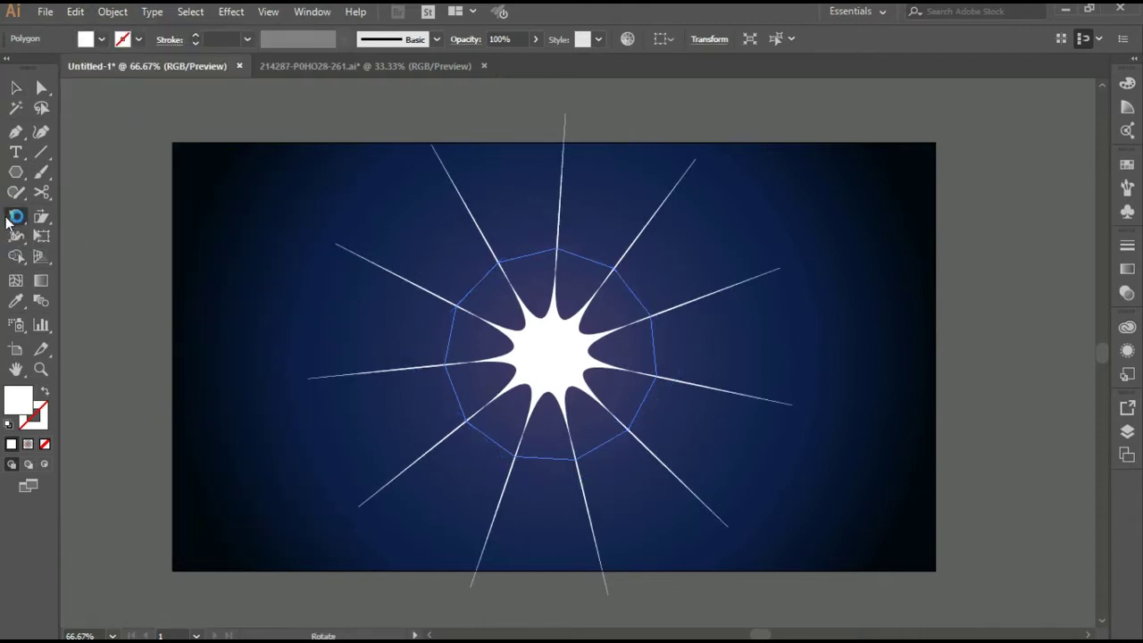
double_click(16, 217)
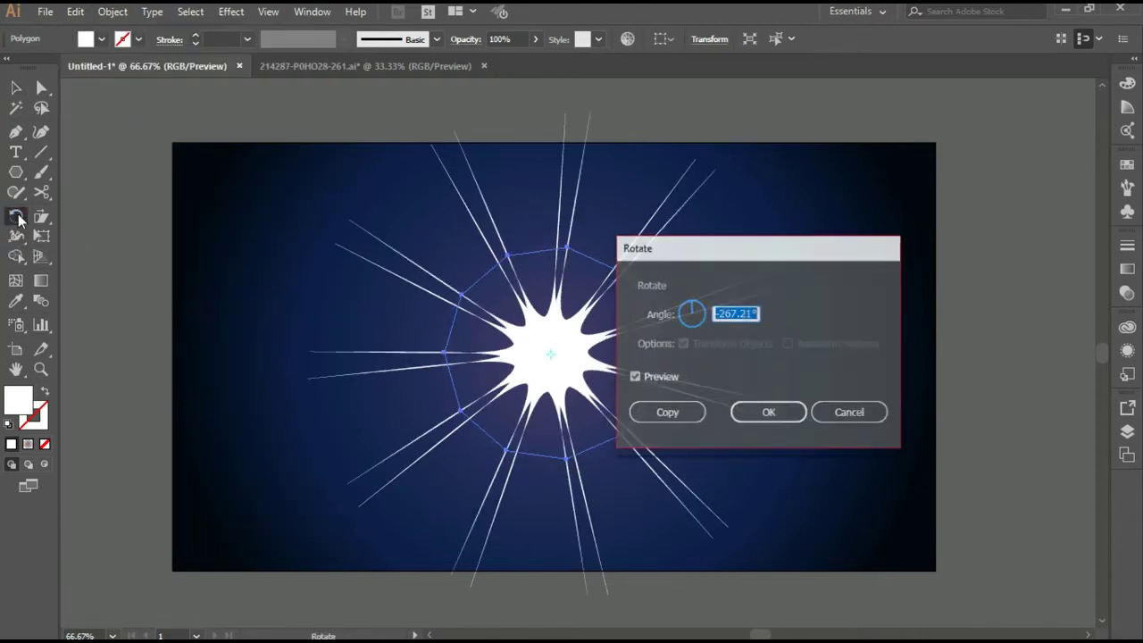
left_click(689, 309)
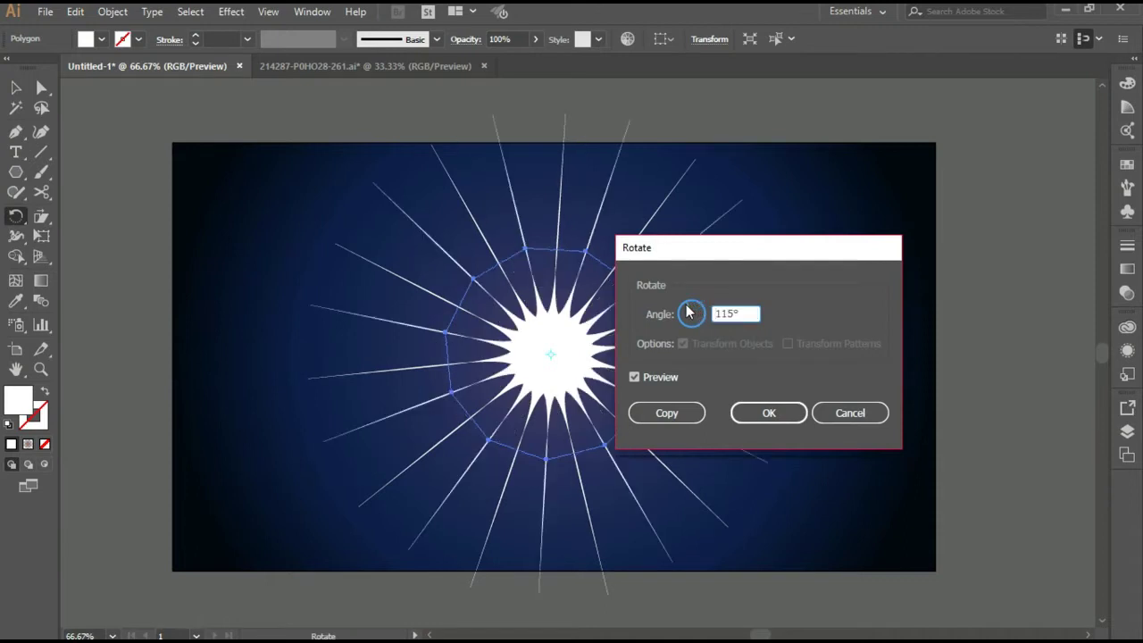
left_click(766, 417)
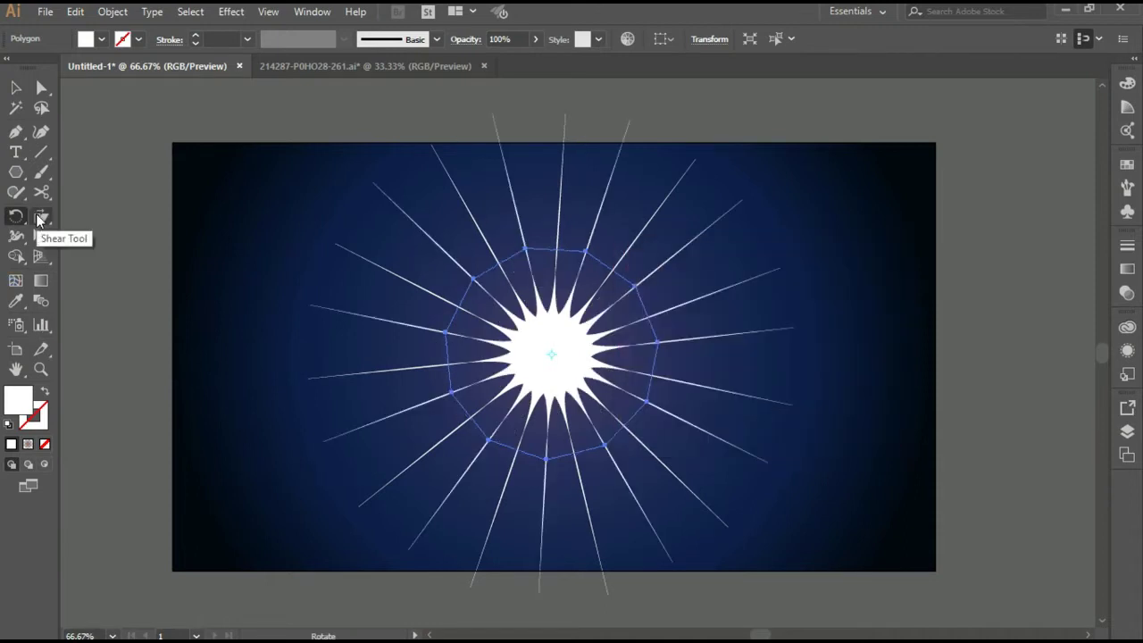
left_click(15, 89)
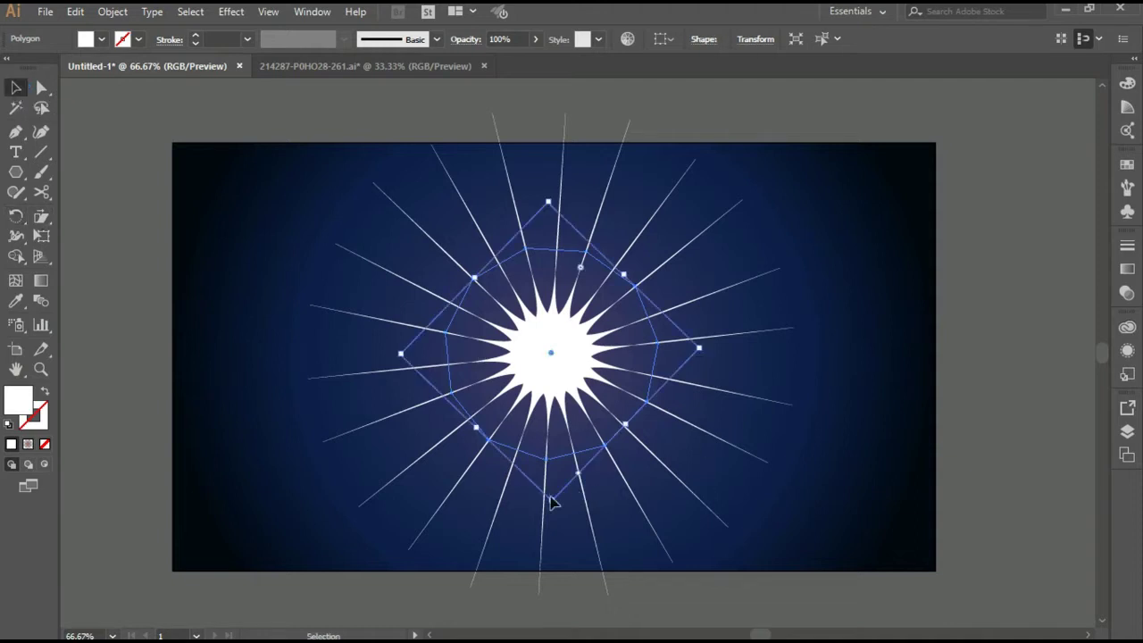
mouse_move(549, 503)
left_mouse_down()
mouse_move(551, 475)
mouse_move(592, 437)
left_mouse_up()
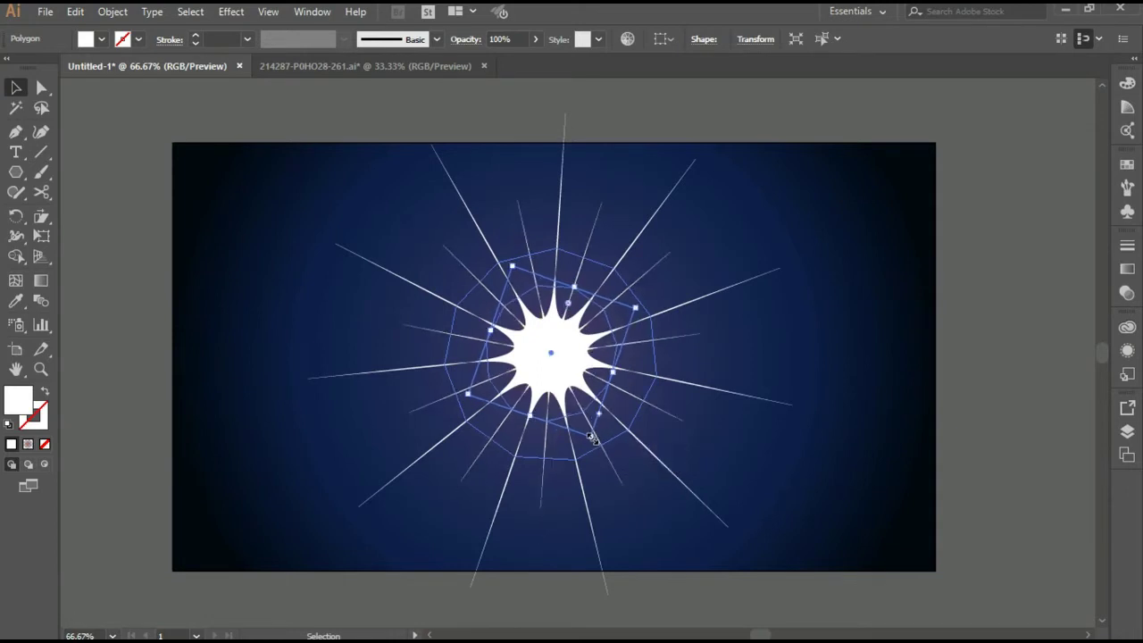
Step: Marquee-select both starburst parts and group them
left_click(123, 204)
scroll(536, 610, "down", 1)
scroll(536, 610, "up", 1)
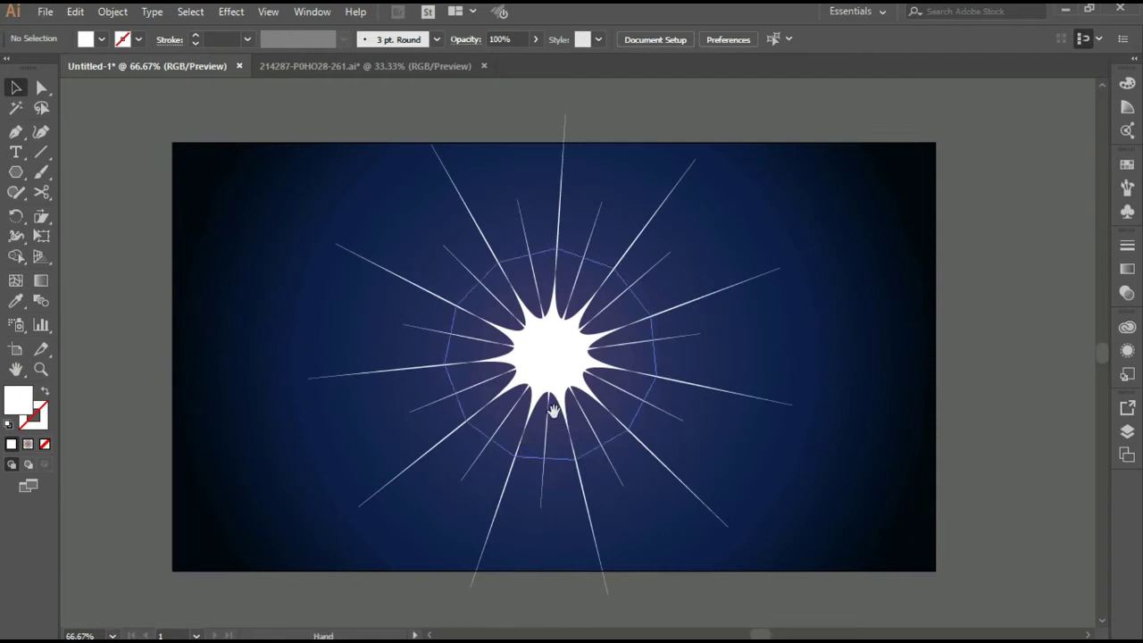
left_click_drag(553, 411, 515, 367)
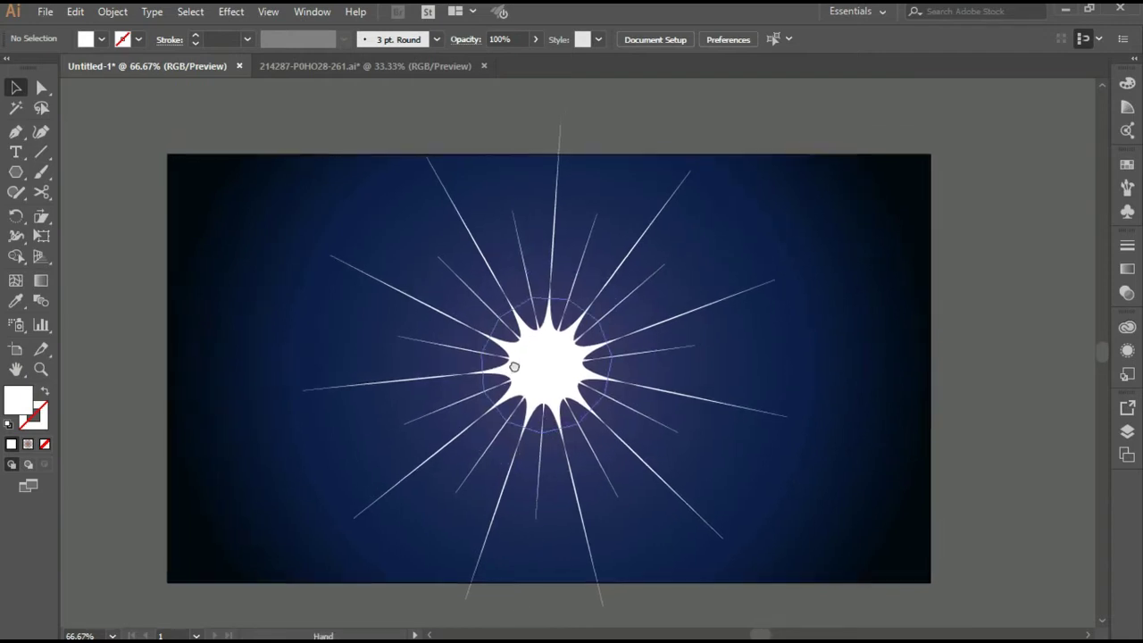
left_click_drag(311, 271, 656, 444)
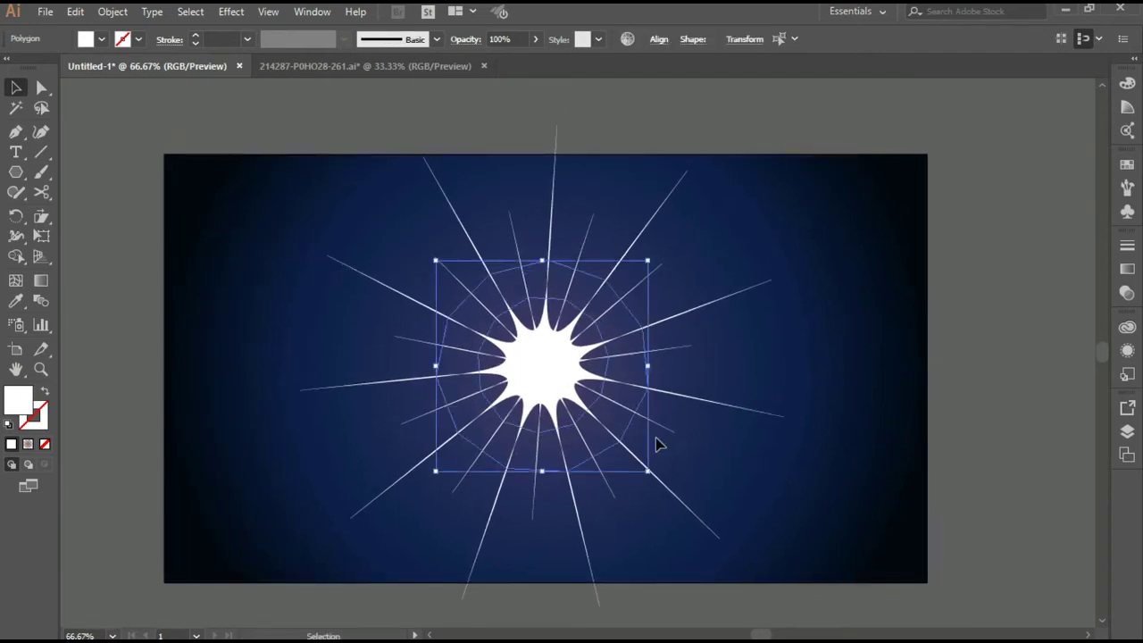
right_click(533, 336)
left_click(593, 103)
left_click(966, 354)
key("ctrl+shift+F10")
Step: Draw a curved streak from the starburst toward the upper right with the Pen tool
key("p")
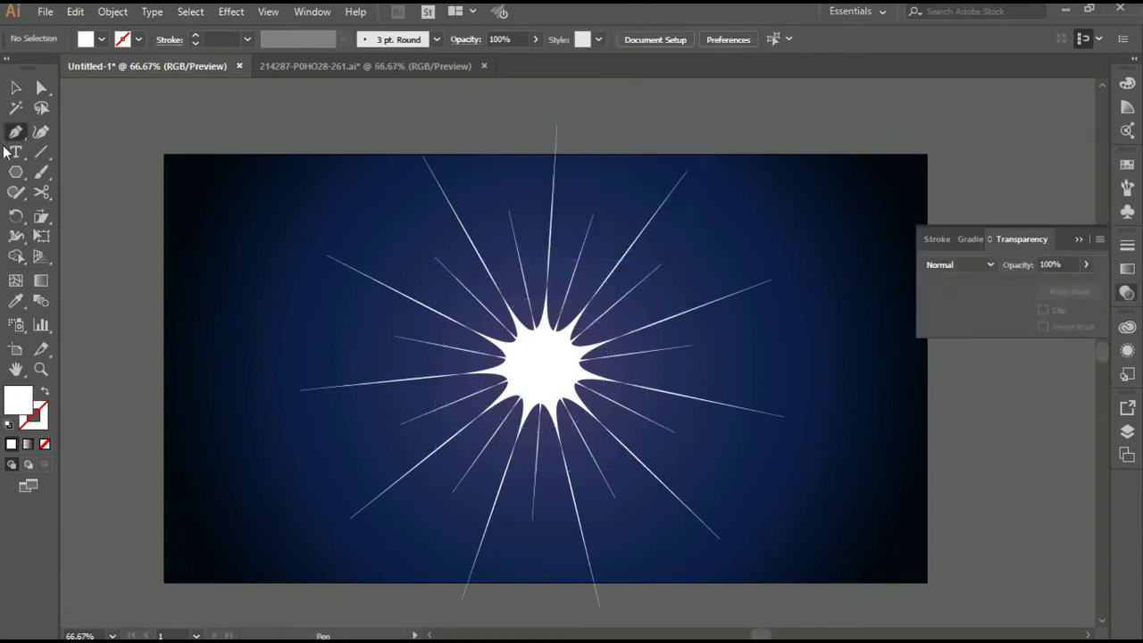
key("ctrl+shift+F10")
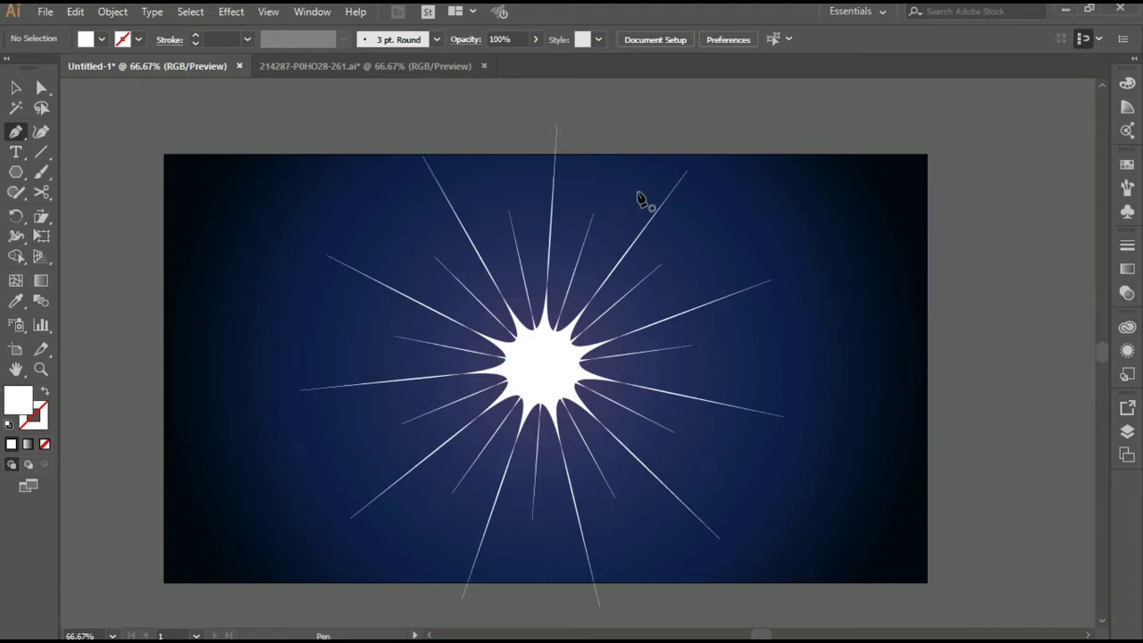
left_click(640, 186)
left_click_drag(587, 289, 539, 356)
Step: Reshape the streak's top and lower anchor points with Direct Selection
left_click(41, 87)
left_click_drag(639, 187, 653, 176)
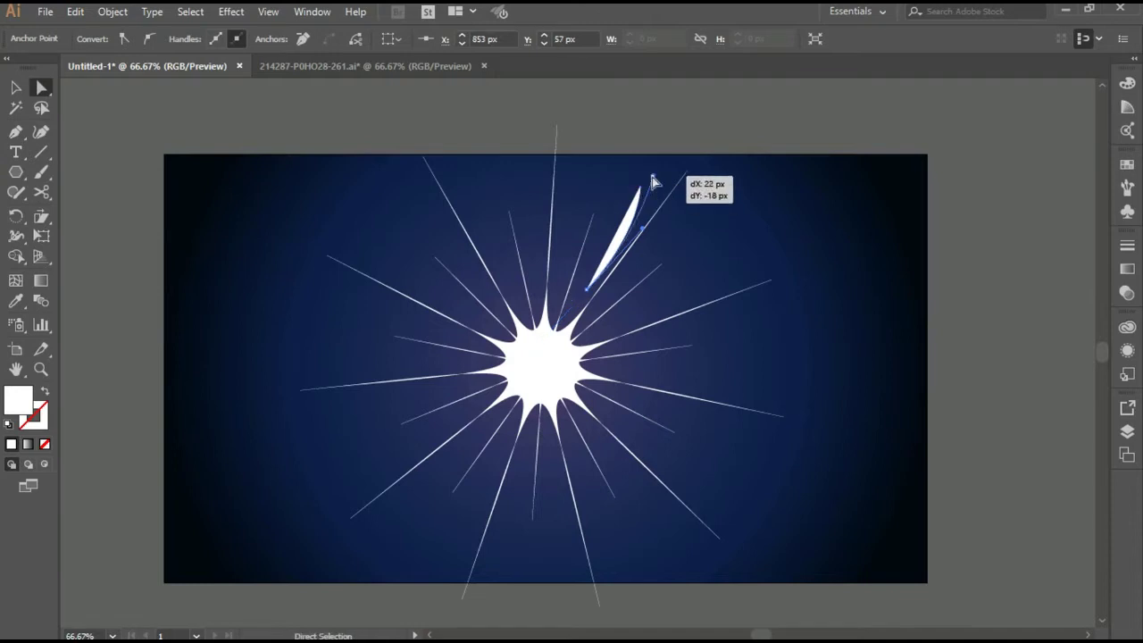
left_click_drag(582, 290, 588, 279)
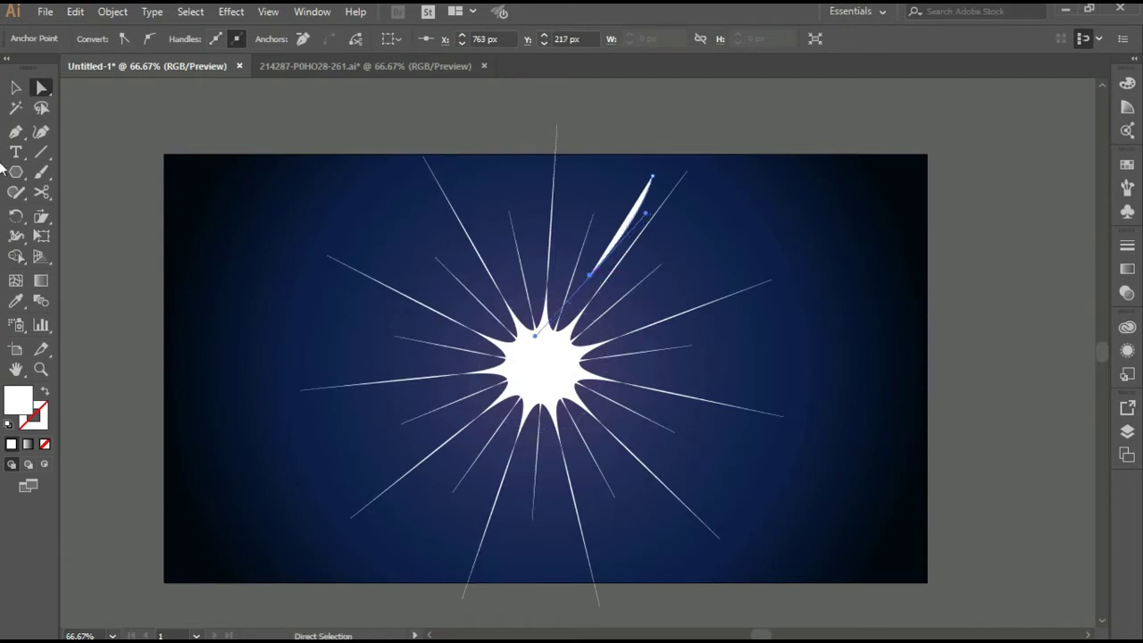
left_click(15, 131)
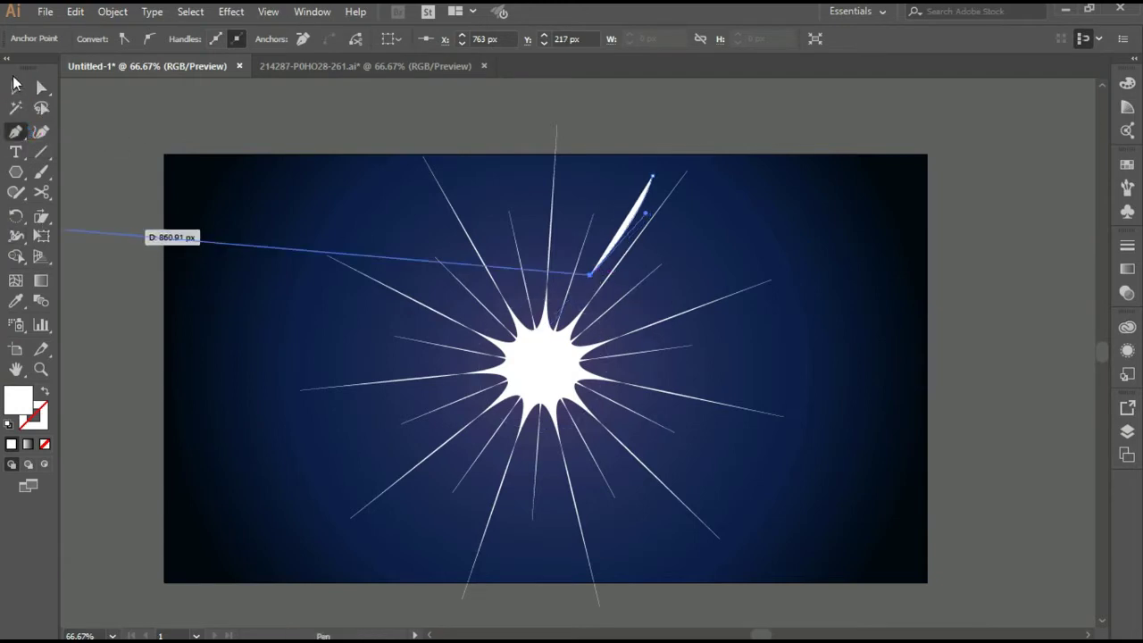
key("v")
left_click(15, 217)
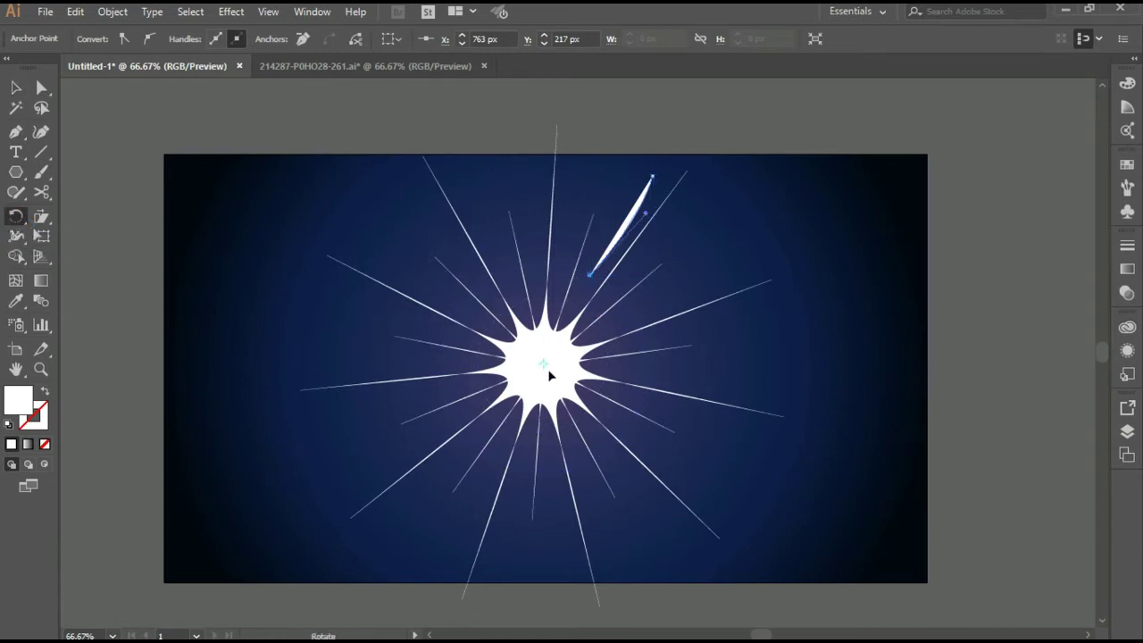
Step: Add rotated streak copies around the left and lower-left of the burst
left_click(75, 11)
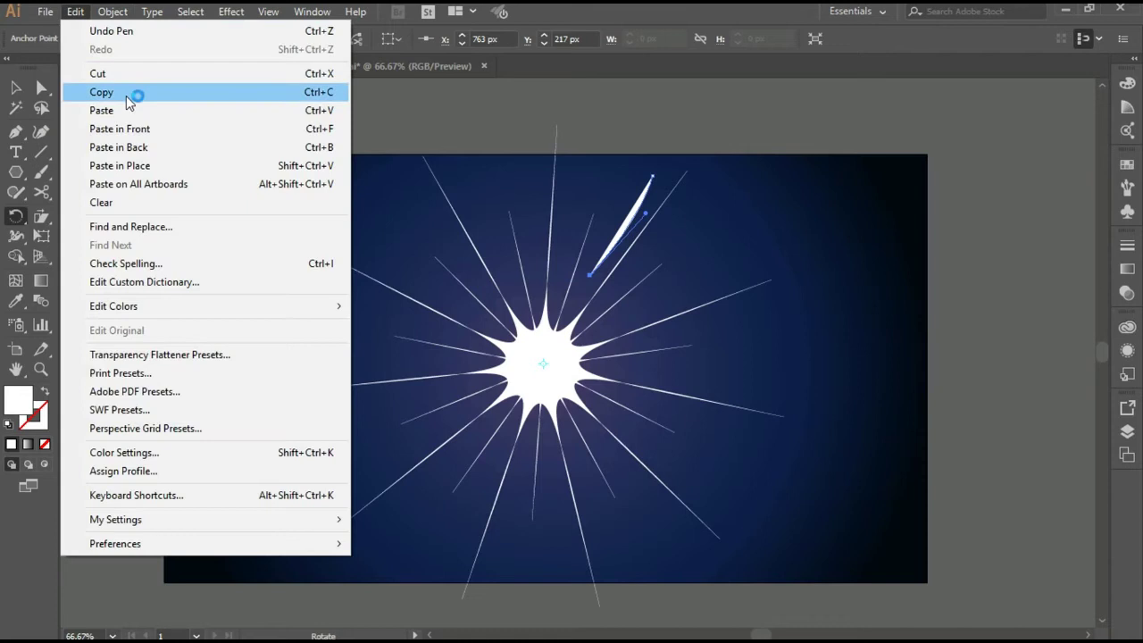
left_click(90, 31)
mouse_move(632, 210)
left_mouse_down()
mouse_move(569, 191)
mouse_move(533, 197)
mouse_move(372, 240)
mouse_move(312, 290)
left_mouse_up()
mouse_move(446, 219)
left_mouse_down()
mouse_move(314, 516)
mouse_move(334, 559)
left_mouse_up()
mouse_move(568, 272)
left_mouse_down()
mouse_move(349, 444)
mouse_move(353, 453)
left_mouse_up()
mouse_move(493, 339)
left_mouse_down()
mouse_move(306, 454)
mouse_move(395, 599)
left_mouse_up()
left_click_drag(631, 230, 523, 557)
Step: Add rotated streak copies around the right and lower-right of the burst
left_click(642, 195)
mouse_move(642, 194)
left_mouse_down()
mouse_move(706, 287)
mouse_move(715, 375)
left_mouse_up()
mouse_move(684, 467)
left_mouse_down()
mouse_move(556, 578)
mouse_move(434, 584)
left_mouse_up()
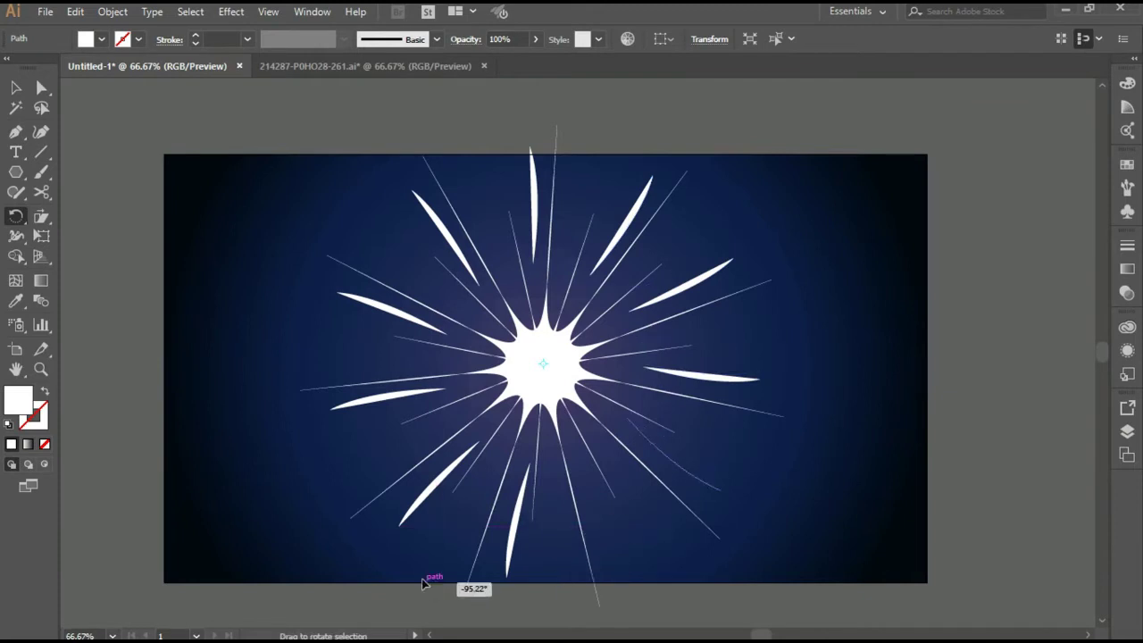
left_click_drag(659, 242, 601, 530)
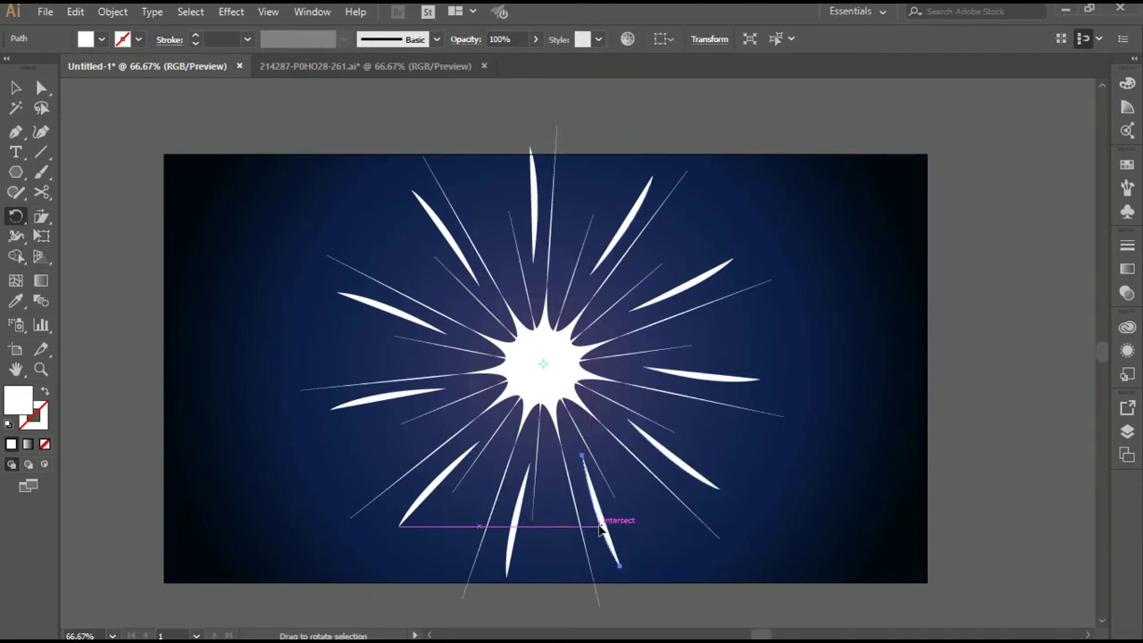
left_click(19, 89)
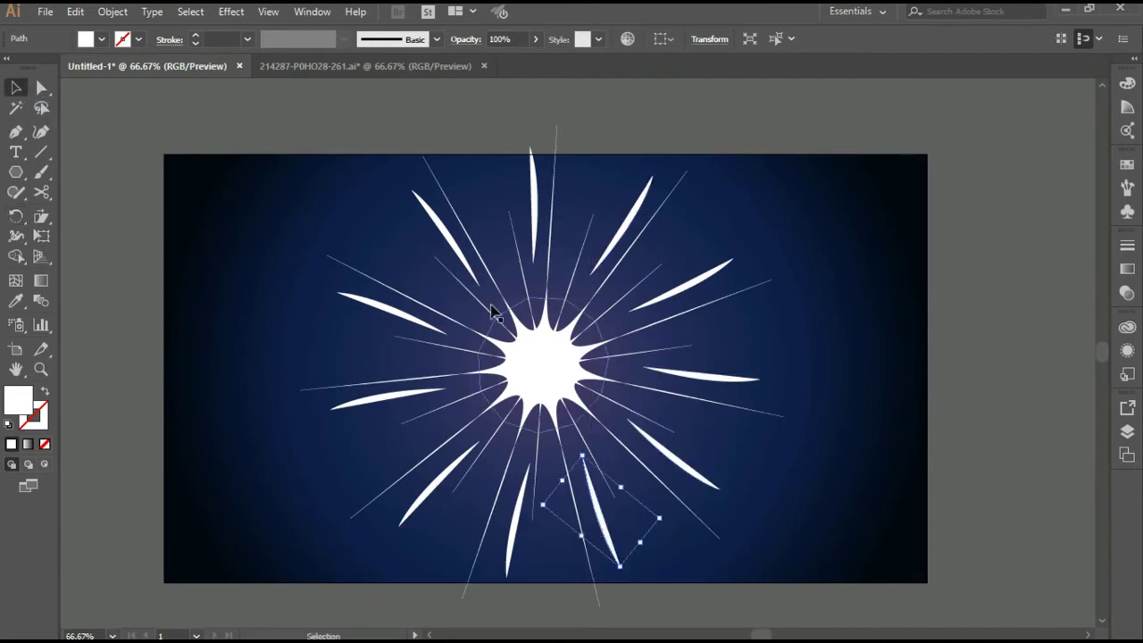
key("ctrl+minus")
Step: Shift-select all nine streaks around the starburst
left_click_drag(540, 192, 480, 276)
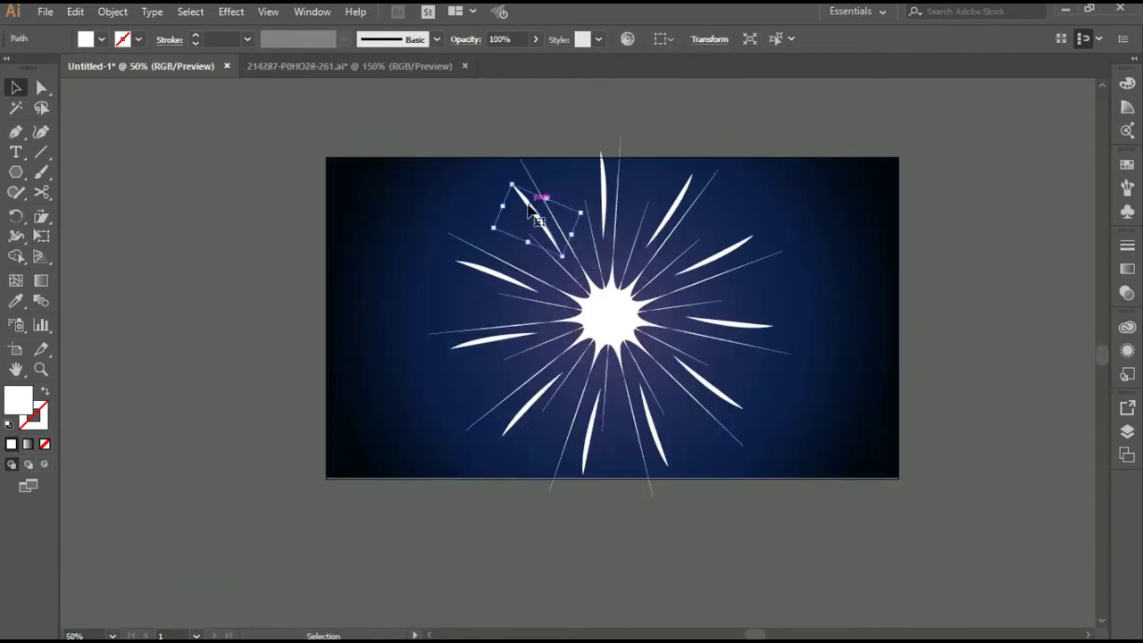
left_click(482, 345, "shift")
left_click(525, 422, "shift")
left_click(592, 451, "shift")
left_click(658, 447, "shift")
left_click(734, 406, "shift")
left_click(761, 327, "shift")
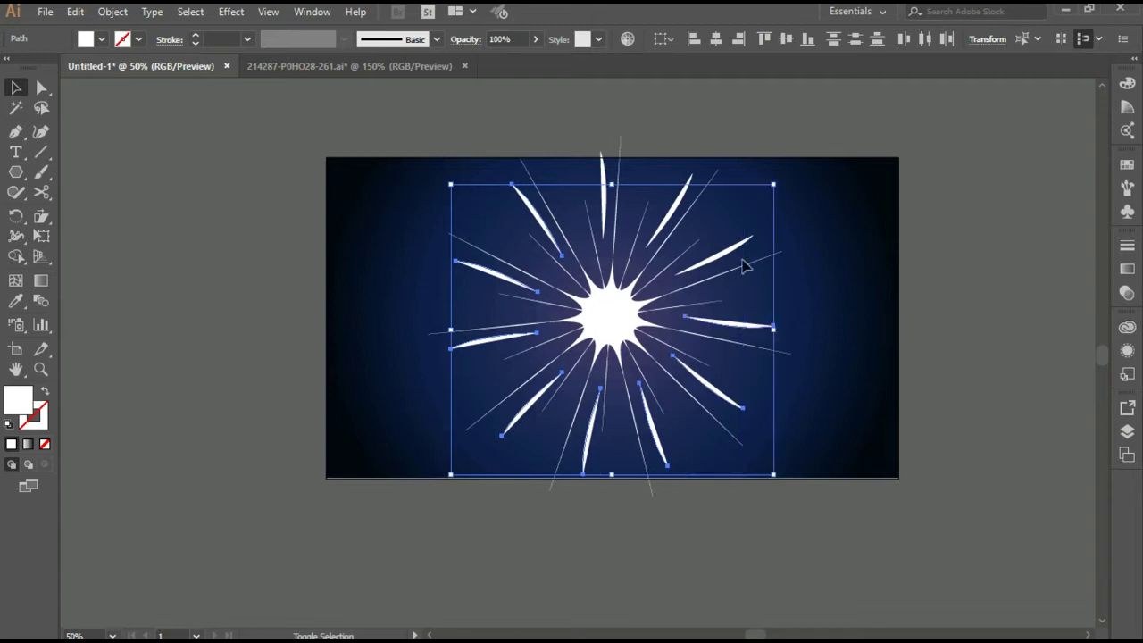
left_click(679, 217, "shift")
left_click(604, 199, "shift")
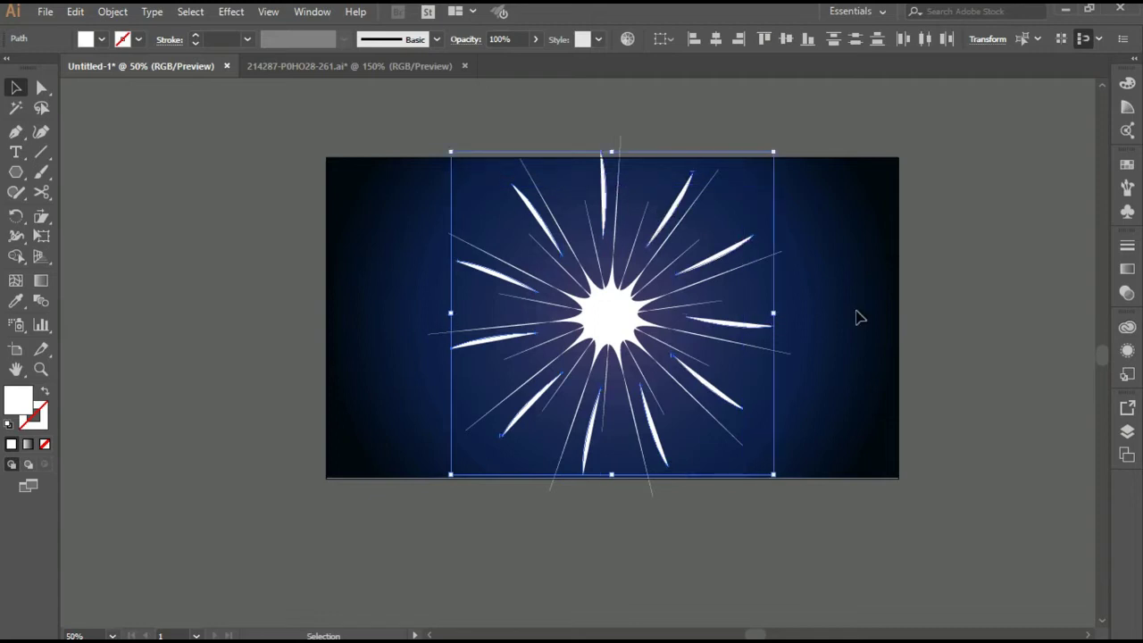
Step: Give the streaks a 0.25 pt stroke, round corners and the elliptical width profile
left_click(1127, 246)
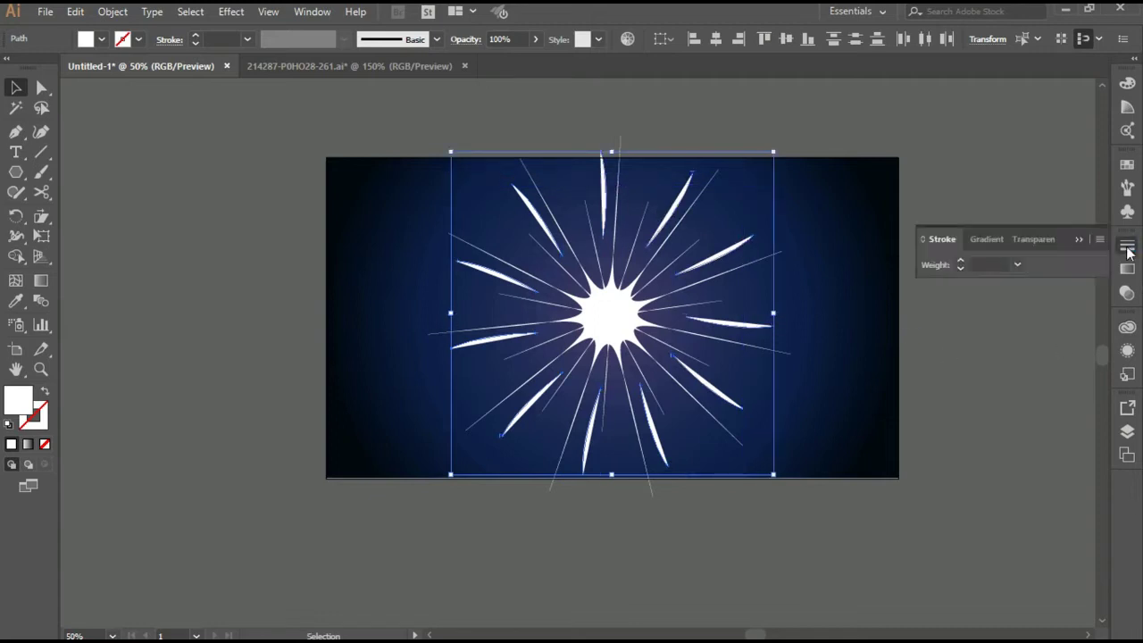
left_click(1127, 351)
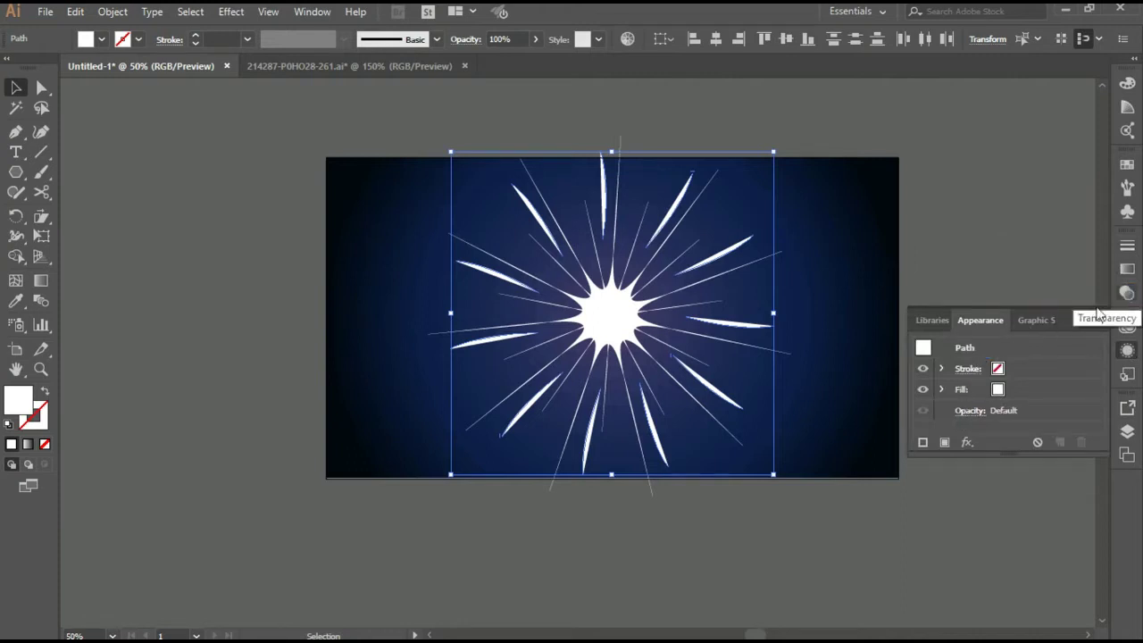
left_click(968, 371)
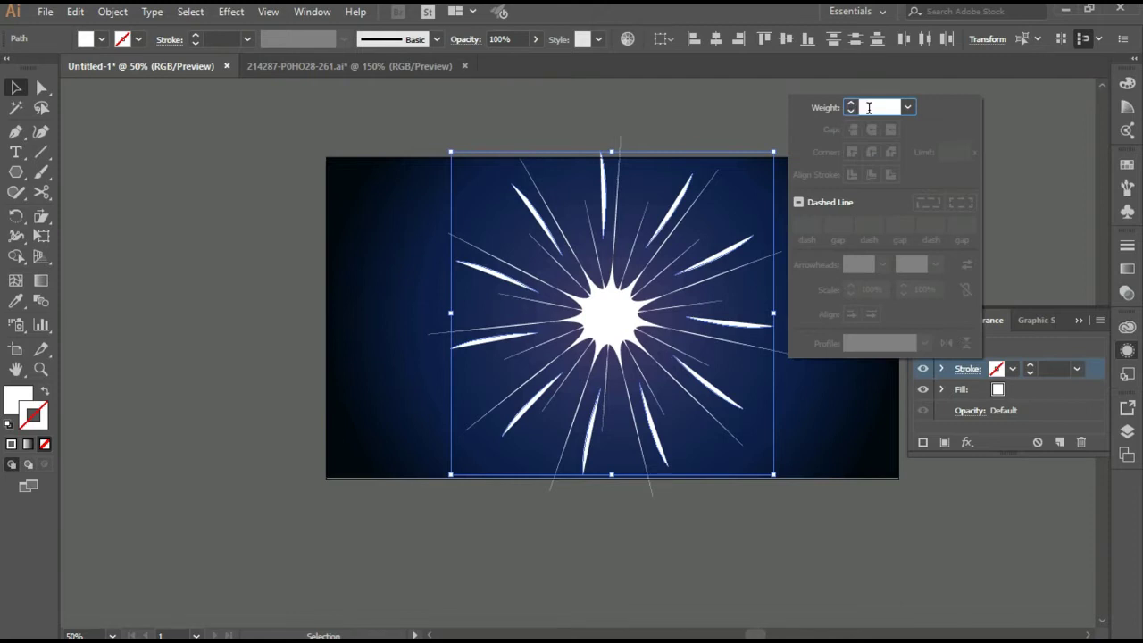
left_click(851, 106)
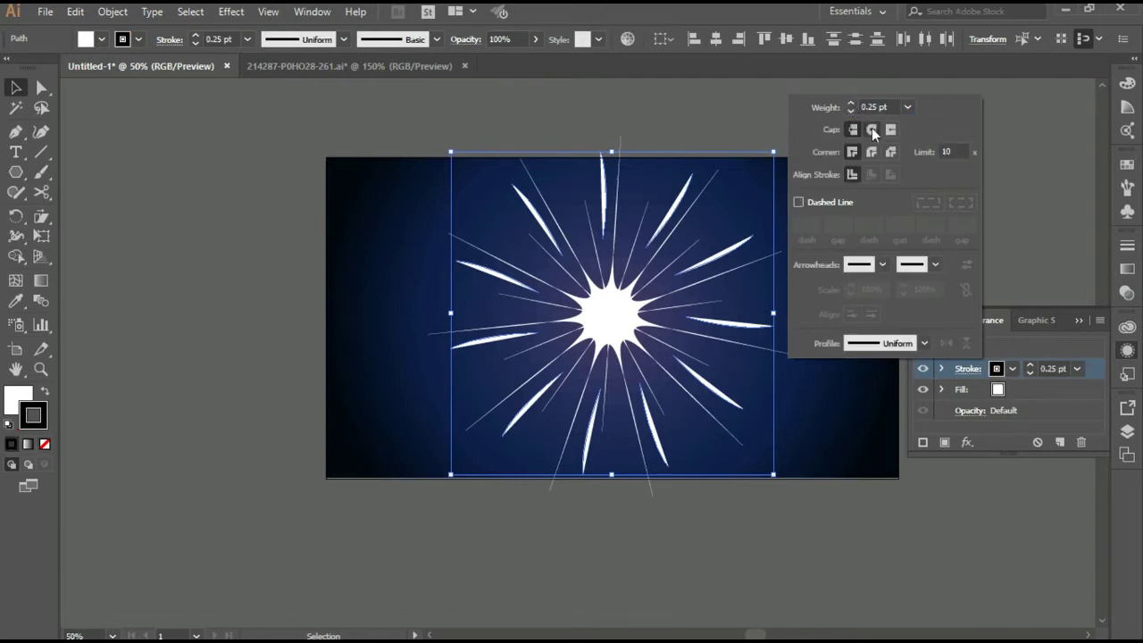
left_click(872, 151)
left_click(882, 339)
left_click(884, 397)
left_click(16, 87)
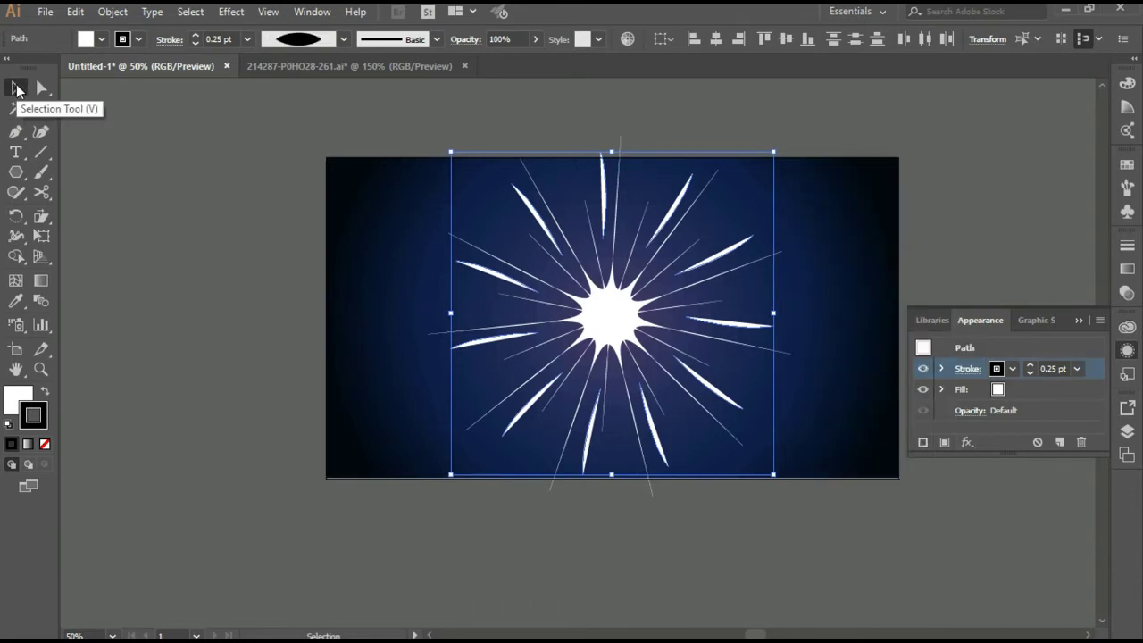
left_click(950, 271)
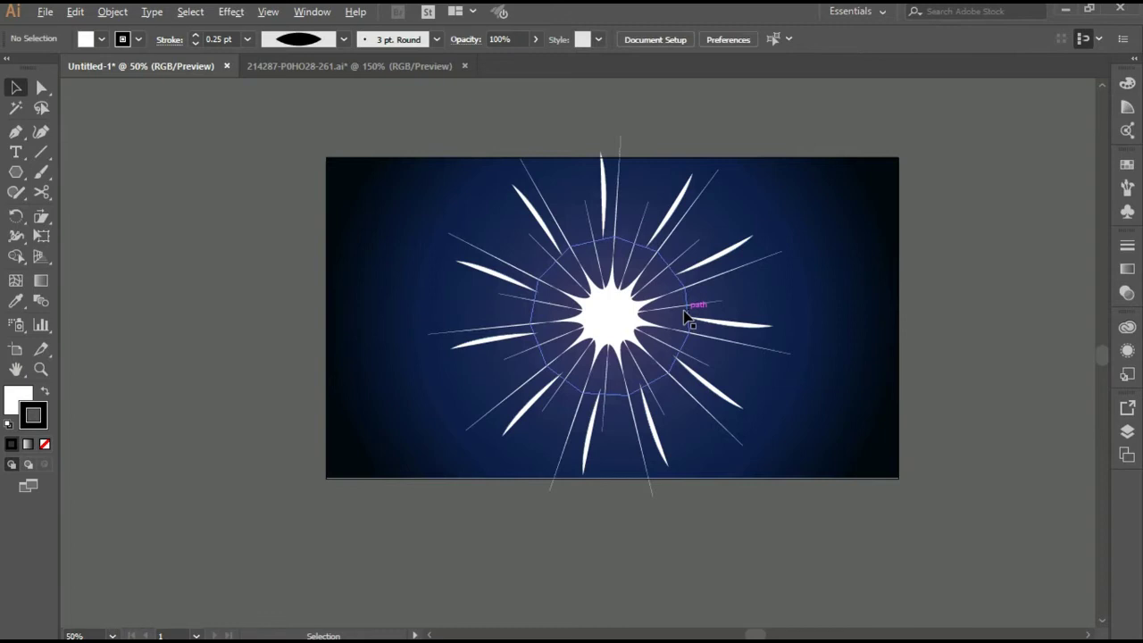
Step: Scale the whole starburst down slightly from its corner
left_click_drag(416, 152, 974, 480)
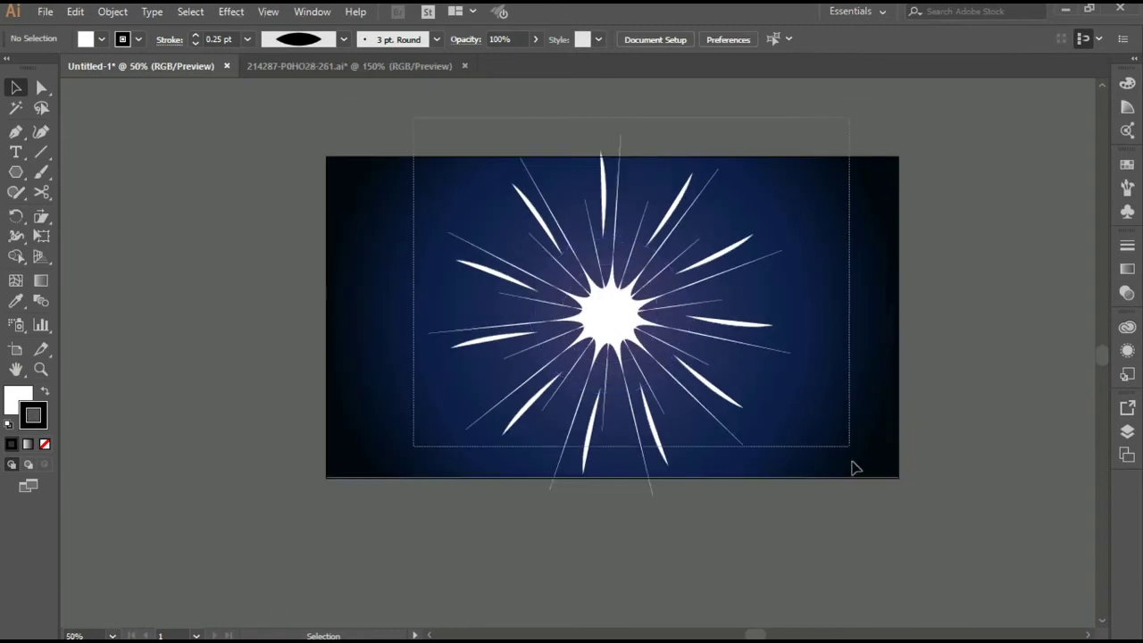
mouse_move(772, 473)
left_mouse_down()
mouse_move(676, 384)
mouse_move(740, 439)
left_mouse_up()
left_click(777, 512)
key("ctrl+minus")
key("ctrl+plus")
key("ctrl+plus")
scroll(739, 438, "up", 2)
left_click_drag(668, 327, 824, 462)
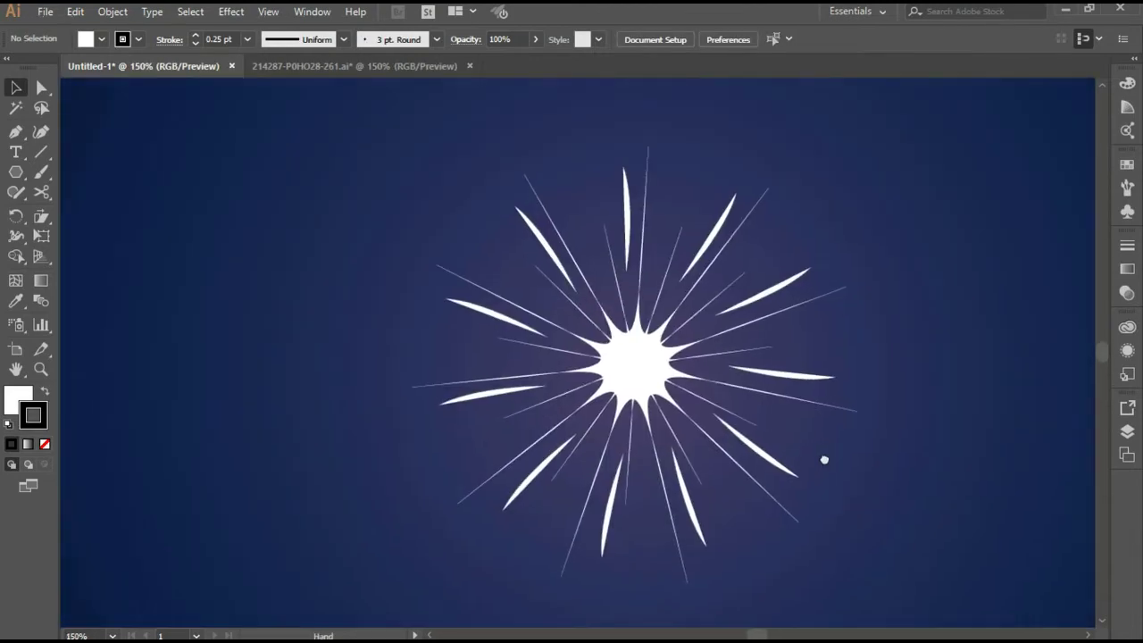
Step: Draw a slim curved streak rising from the starburst's top and thin its tip
key("p")
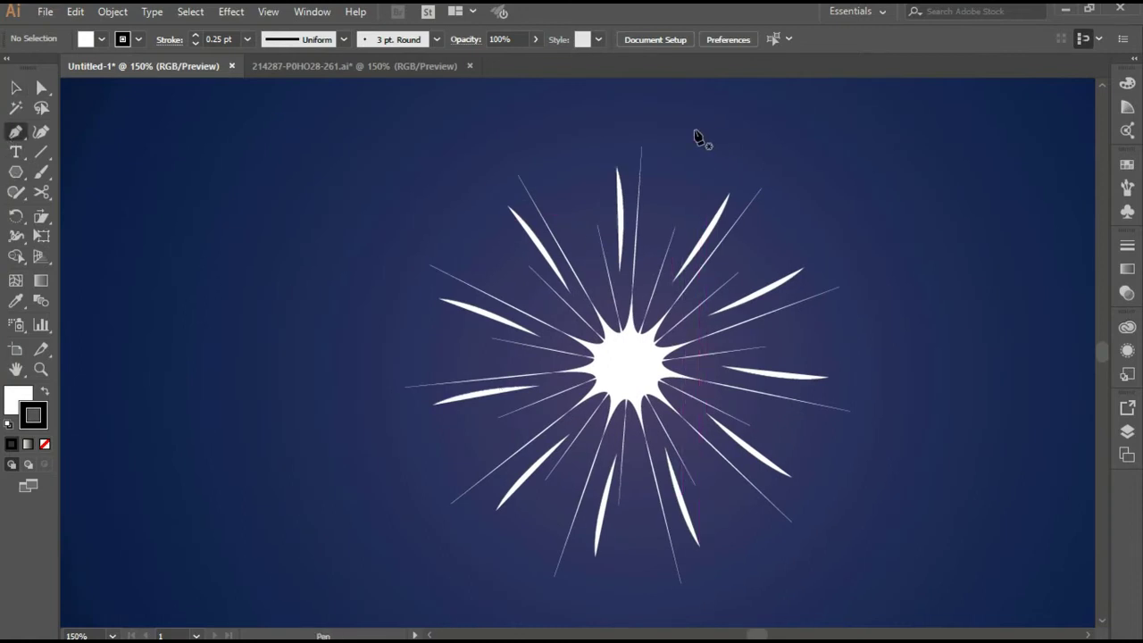
left_click(695, 129)
left_click_drag(639, 365, 639, 365)
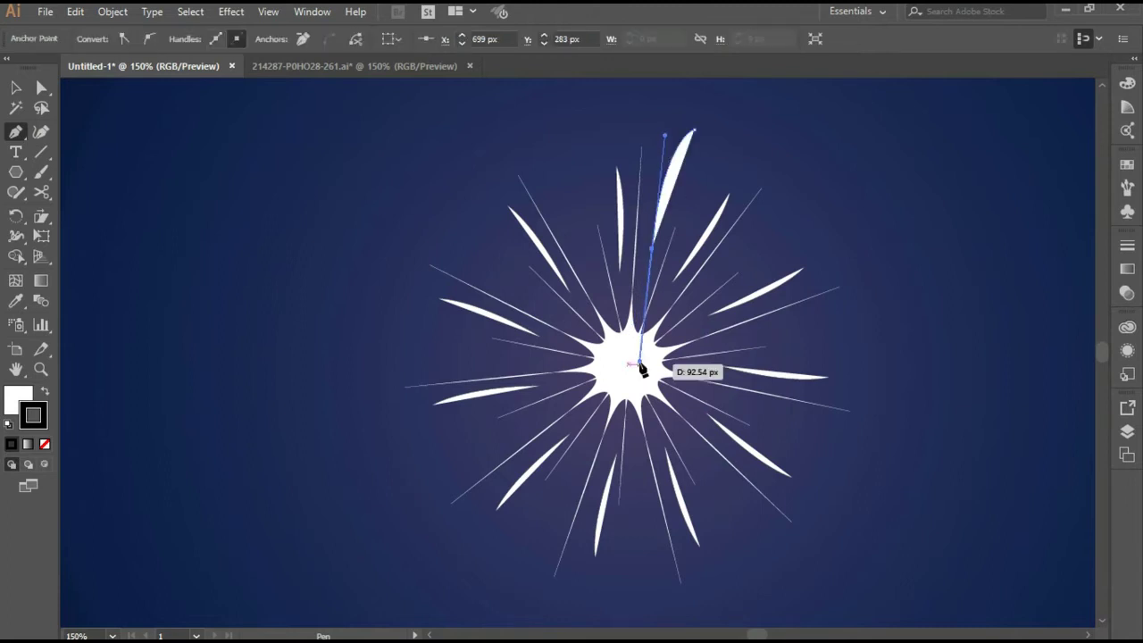
left_click(653, 249)
key("a")
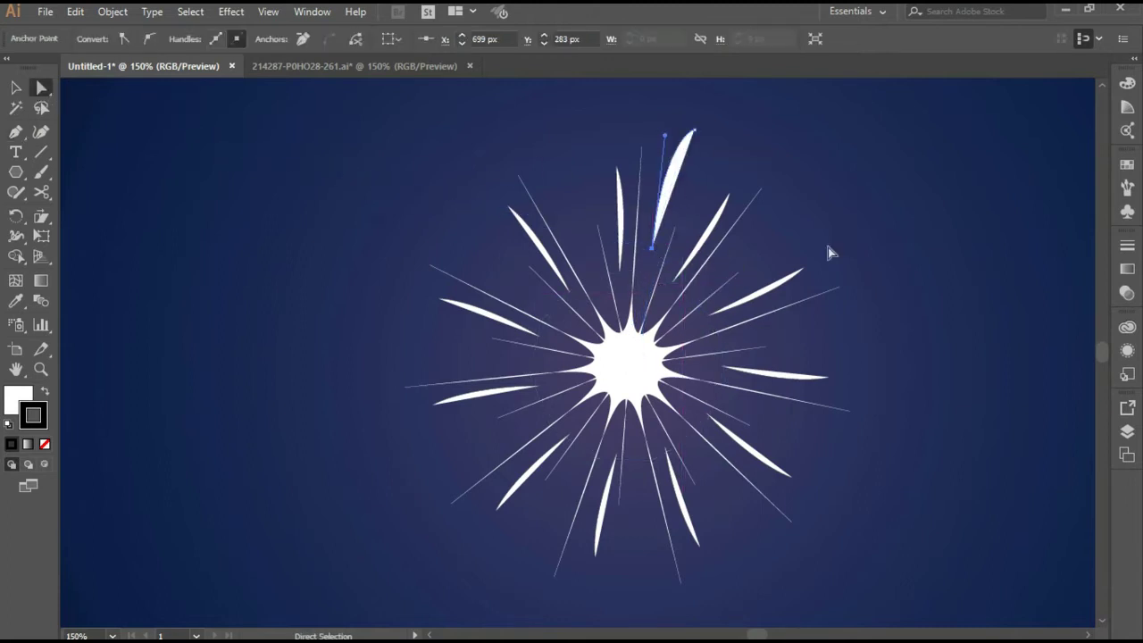
left_click_drag(669, 140, 680, 123)
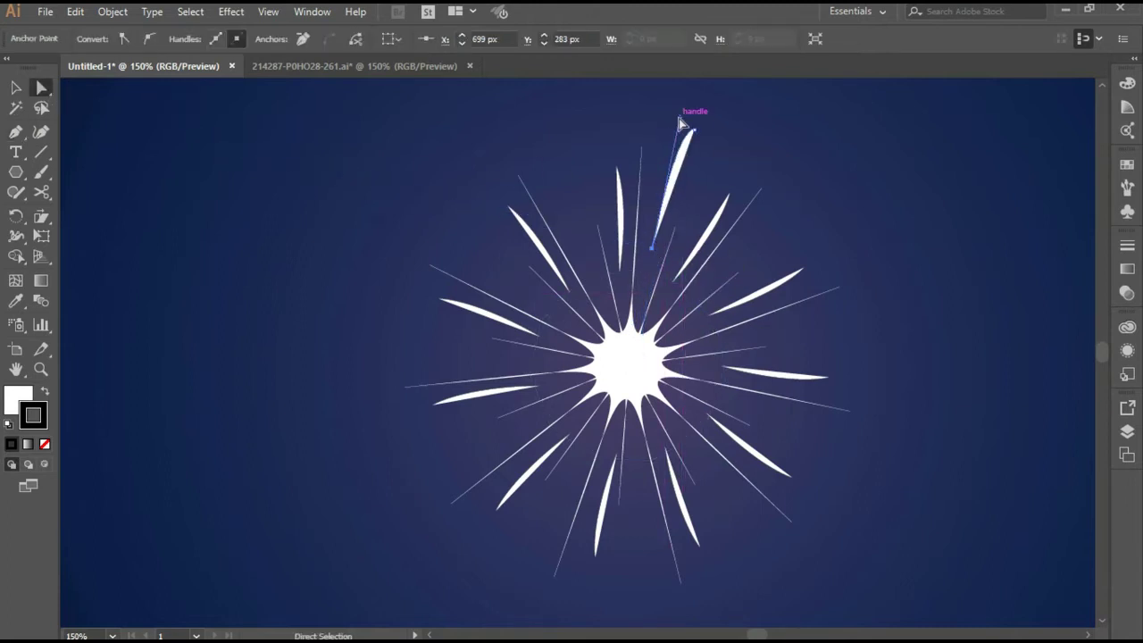
Step: Select the new top streak, set the rotation pivot at the starburst centre, and paste a copy
left_click(17, 88)
left_click(934, 243)
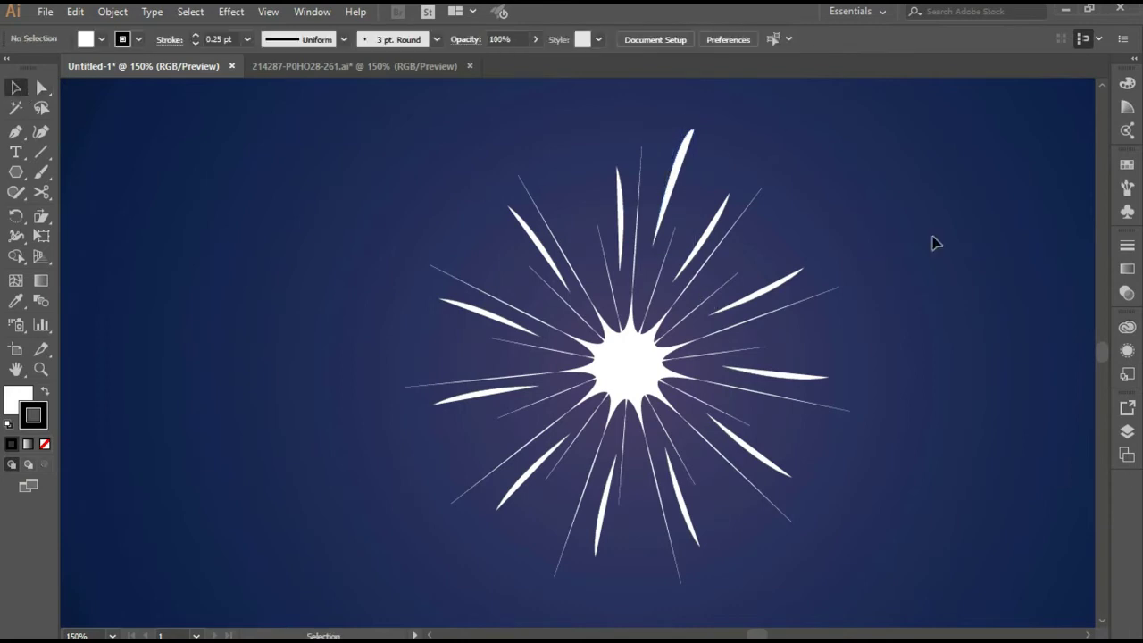
left_click(680, 159)
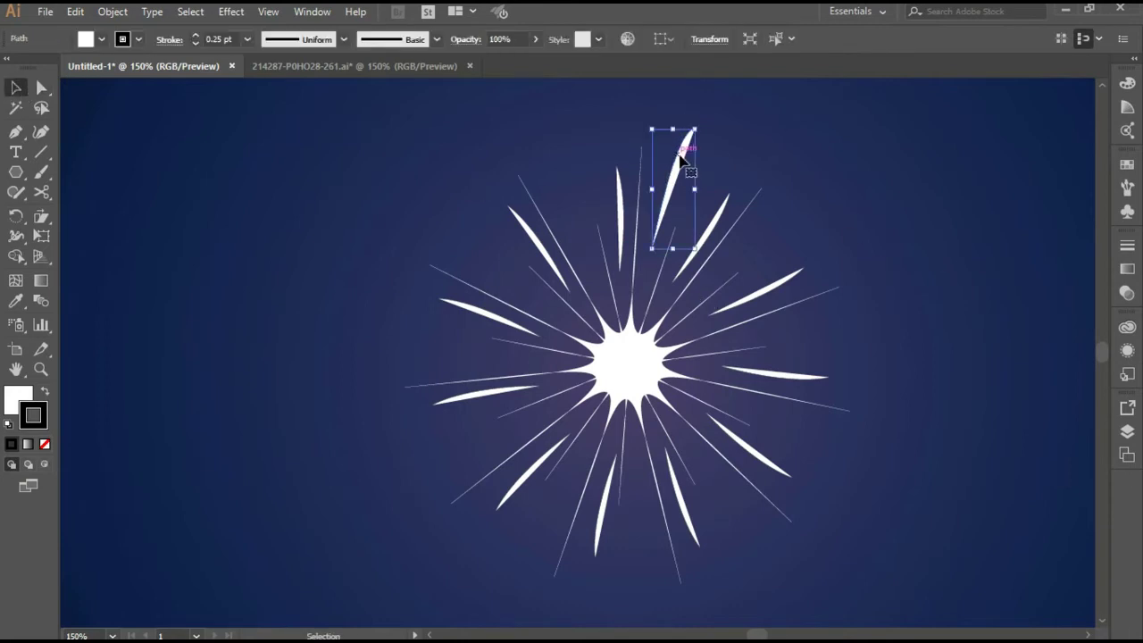
left_click(16, 216)
left_click_drag(675, 191, 633, 366)
left_click(75, 11)
left_click(75, 12)
left_click(75, 12)
left_click(134, 122)
Step: Rotate streak copies to upper left, left, lower left, down, lower right and right
mouse_move(681, 157)
left_mouse_down()
mouse_move(537, 185)
mouse_move(376, 335)
left_mouse_up()
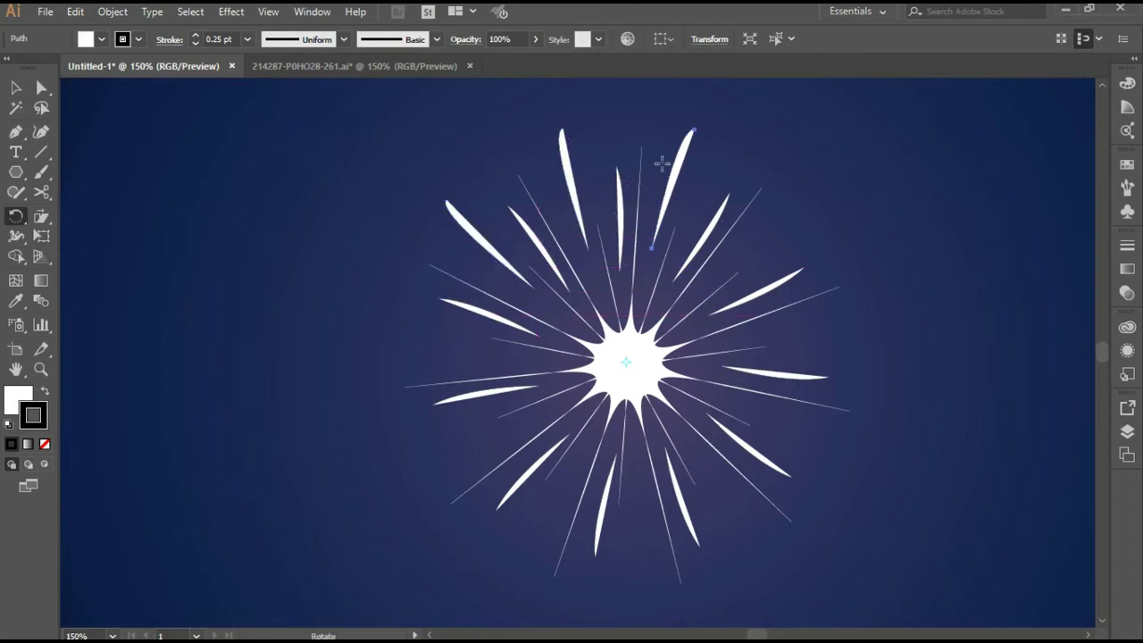
left_click_drag(662, 164, 375, 368)
left_click_drag(684, 170, 407, 467)
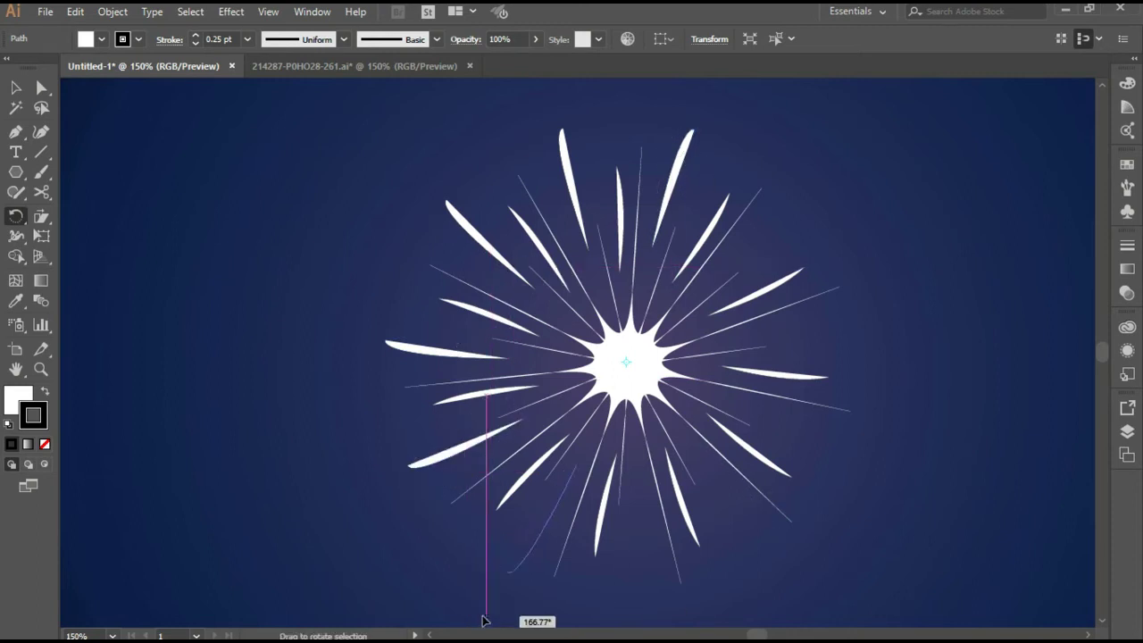
left_click_drag(683, 157, 485, 620)
left_click_drag(666, 173, 638, 539)
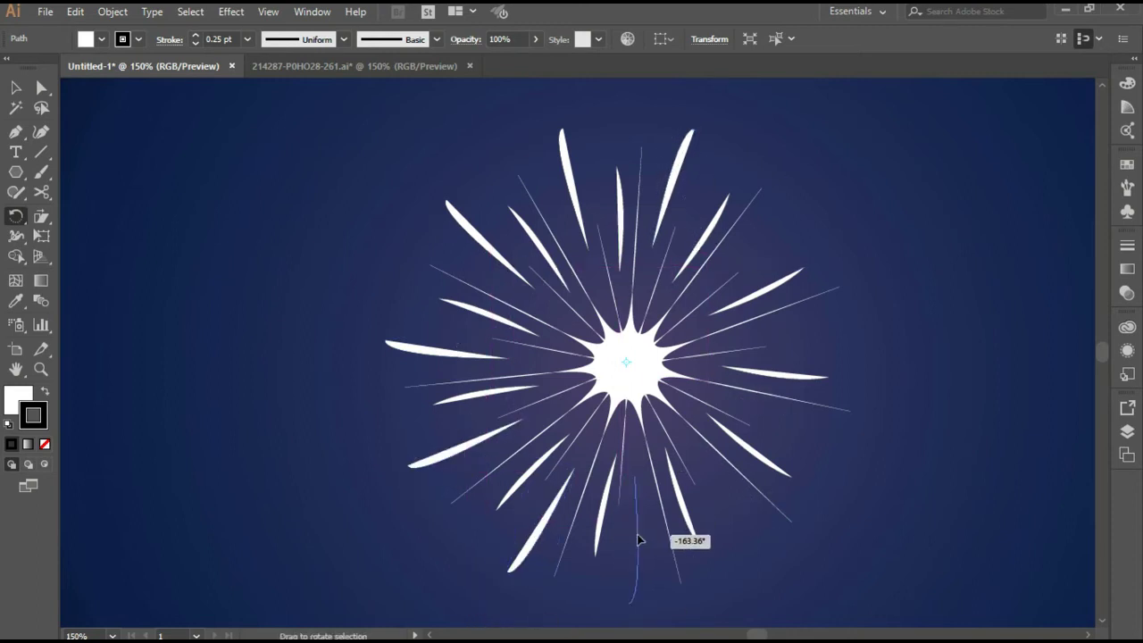
left_click_drag(671, 189, 718, 506)
left_click_drag(679, 168, 770, 421)
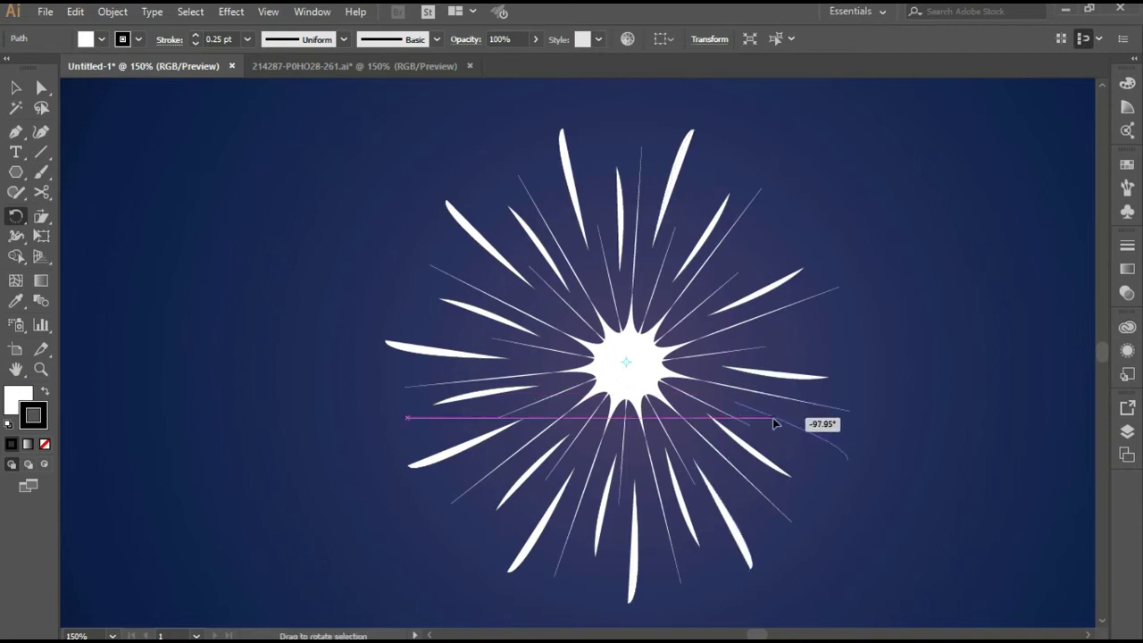
mouse_move(689, 168)
left_mouse_down()
mouse_move(791, 341)
mouse_move(808, 331)
mouse_move(800, 204)
left_mouse_up()
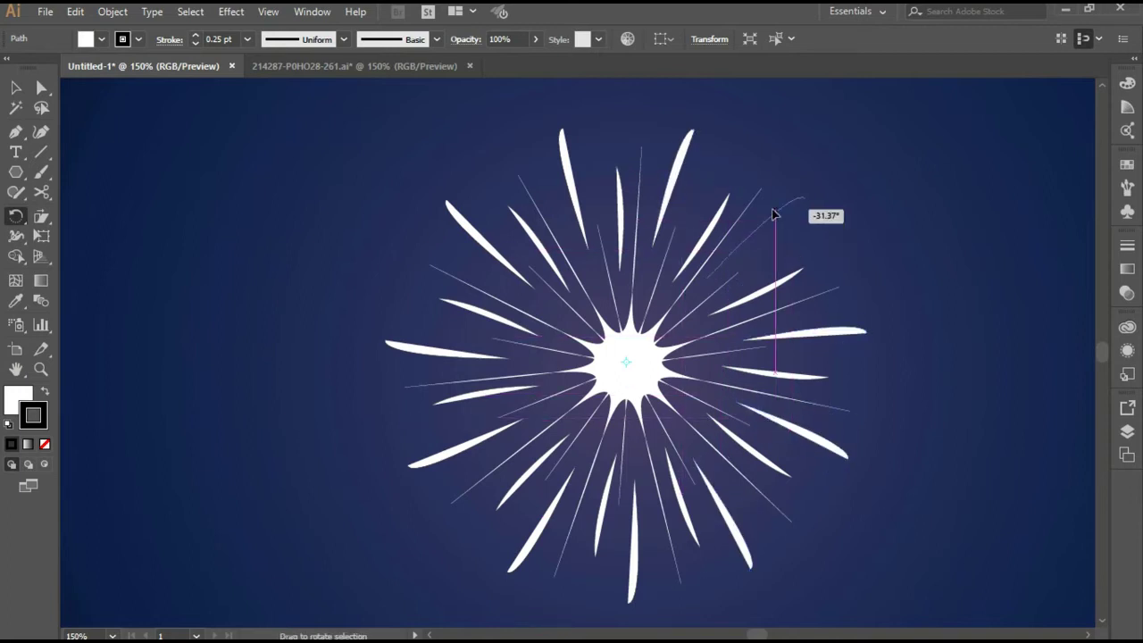
left_click(15, 87)
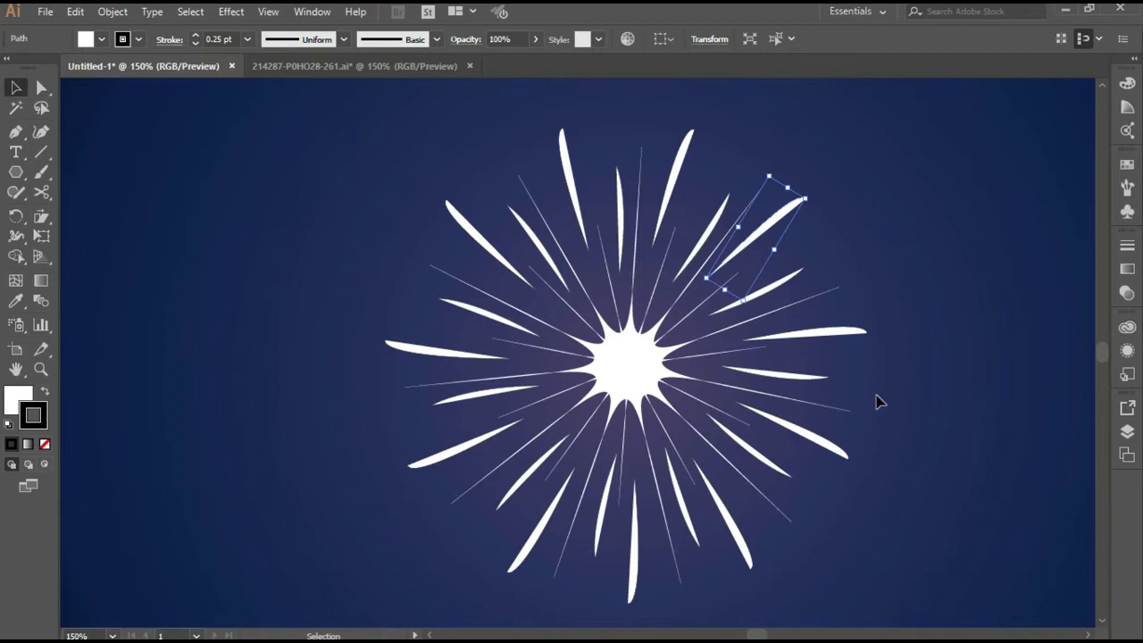
mouse_move(914, 407)
left_mouse_down()
mouse_move(863, 369)
mouse_move(755, 348)
left_mouse_up()
scroll(863, 369, "down", 1)
Step: Group all starburst pieces and drag the group slightly up and right
scroll(885, 338, "down", 1)
key("ctrl+a")
right_click(587, 316)
left_click(646, 417)
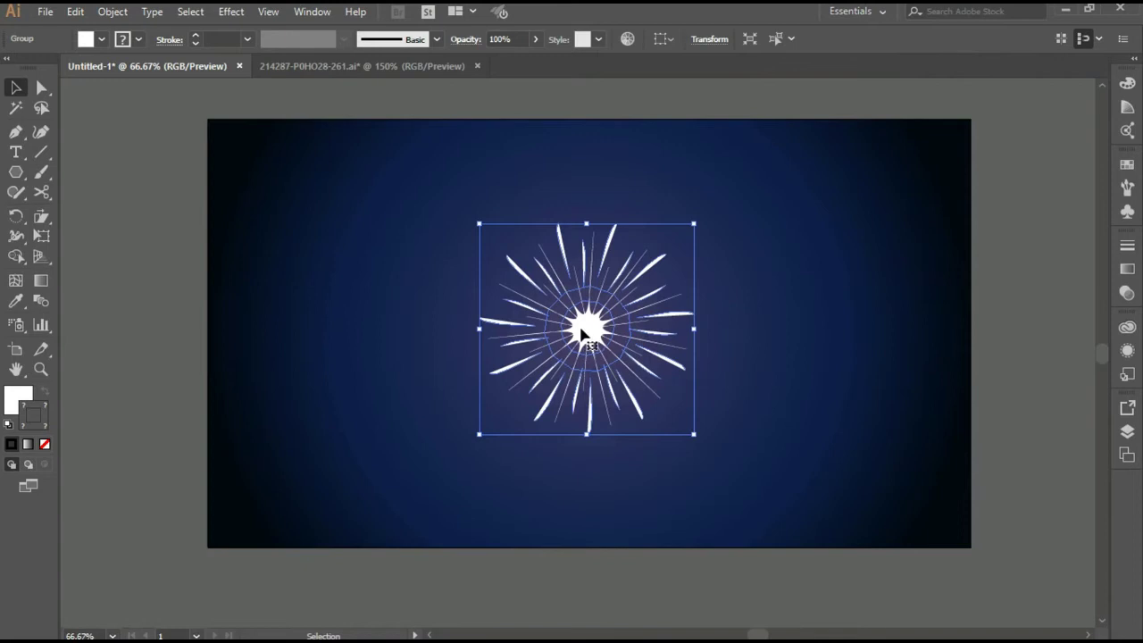
left_click_drag(581, 333, 606, 280)
left_click(776, 366)
Step: Ungroup the starburst, view at 100%, and select the central polygon
left_click(613, 282)
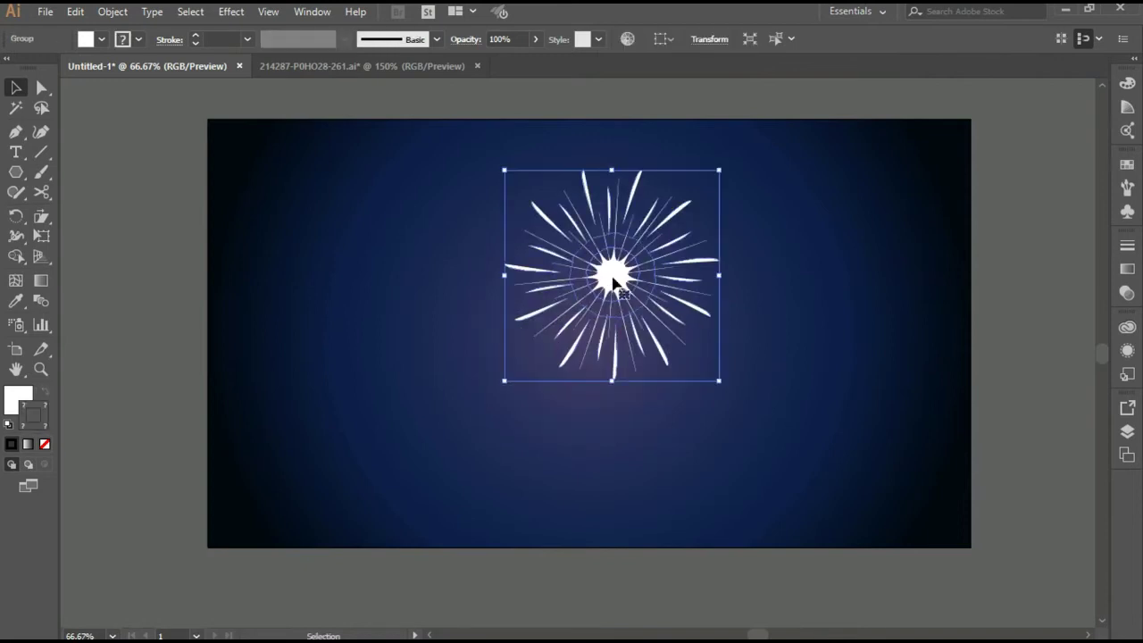
right_click(612, 281)
left_click(697, 398)
left_click(799, 434)
right_click(623, 279)
left_click(697, 393)
left_click(778, 421)
key("ctrl+1")
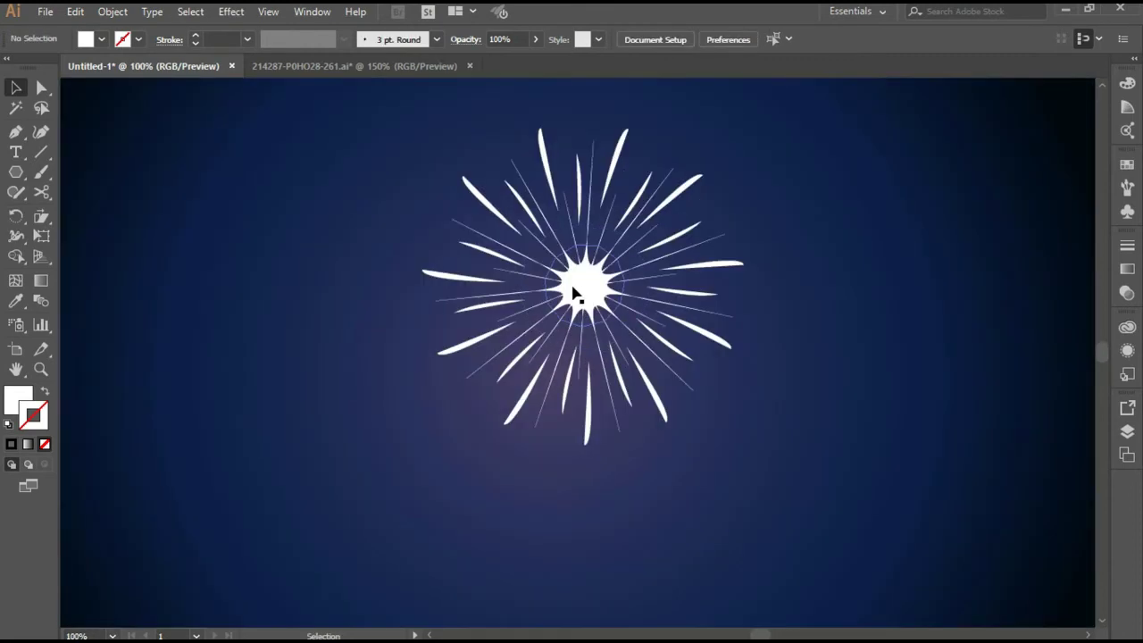
left_click(576, 291)
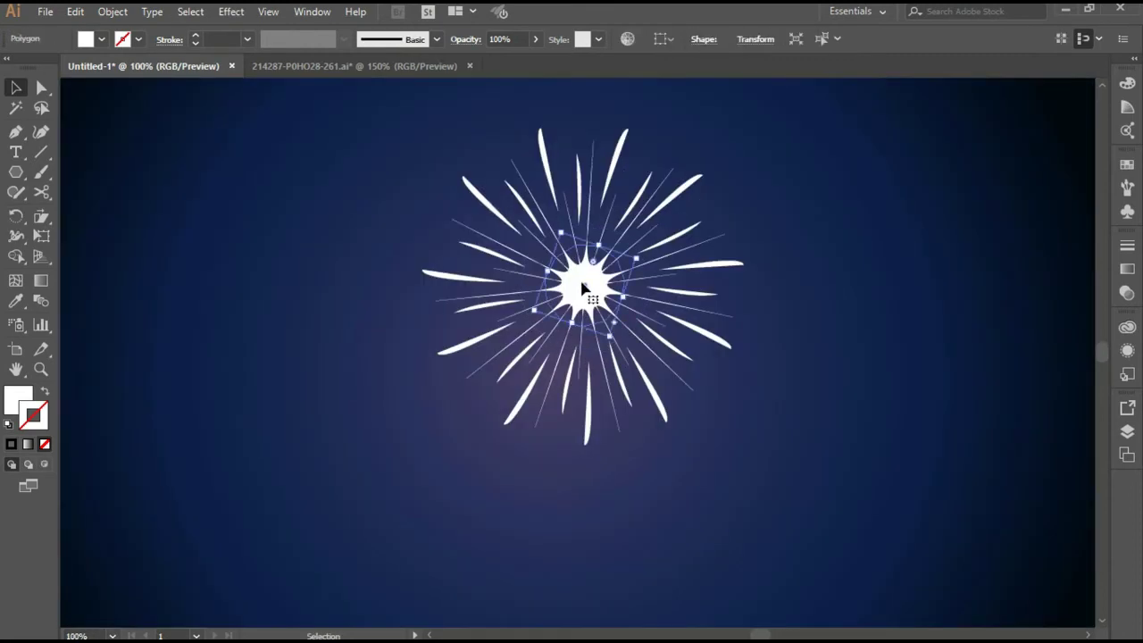
Step: Zoom in and apply a radial gradient fill to the central polygon
key("period")
key("ctrl+plus")
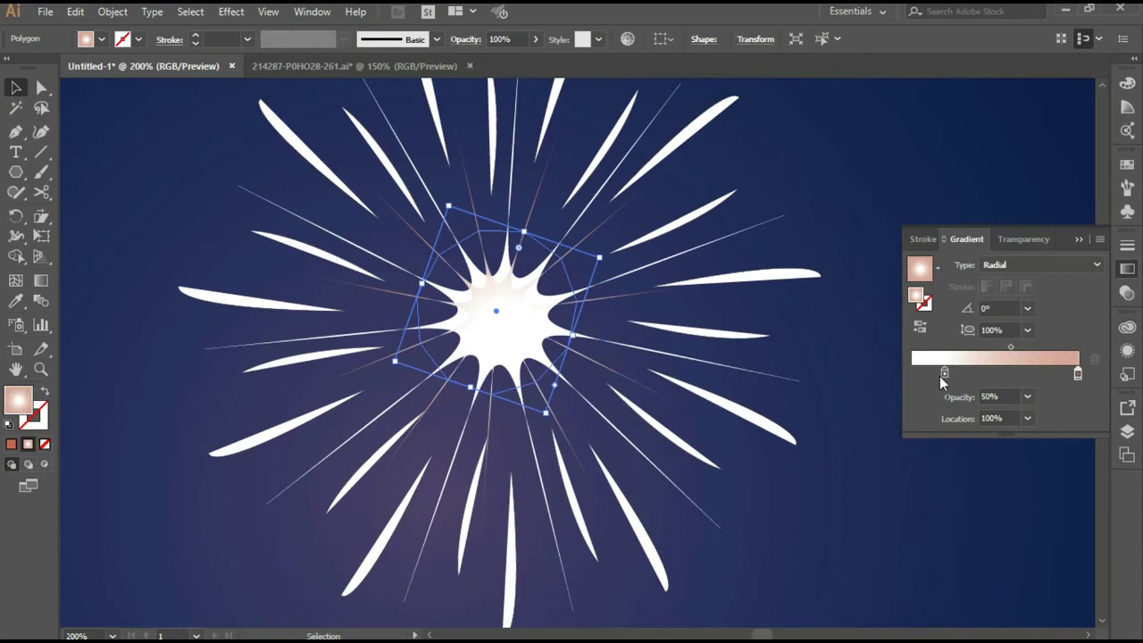
left_click(837, 499)
left_click(528, 324)
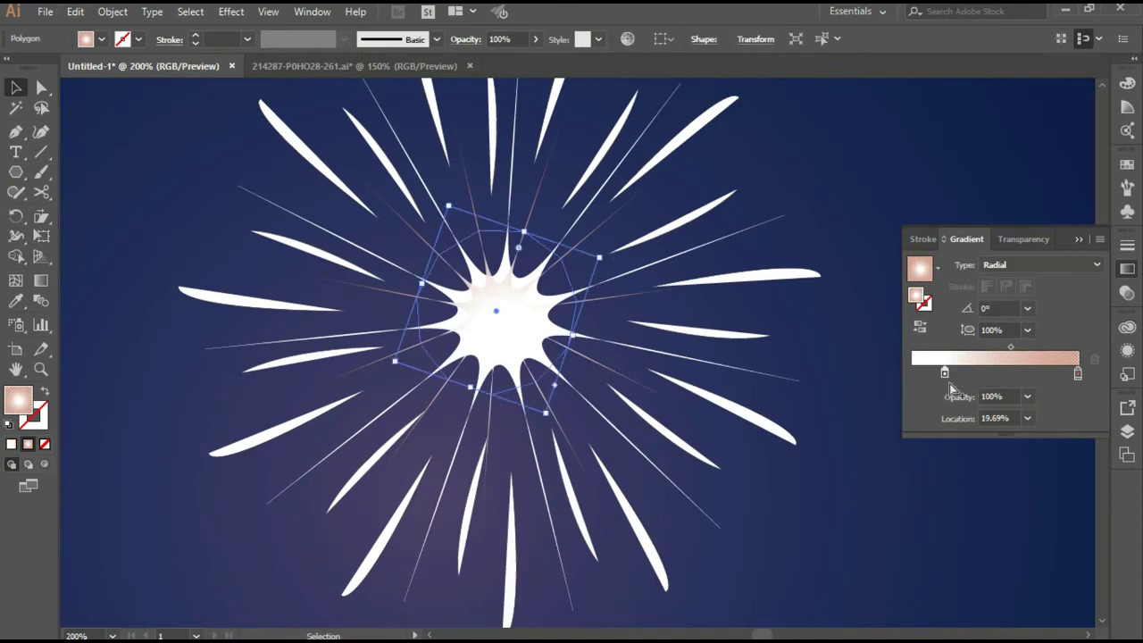
Step: Set the gradient stops to 100% and 80% opacity and nudge the polygon slightly
left_click_drag(947, 374, 891, 375)
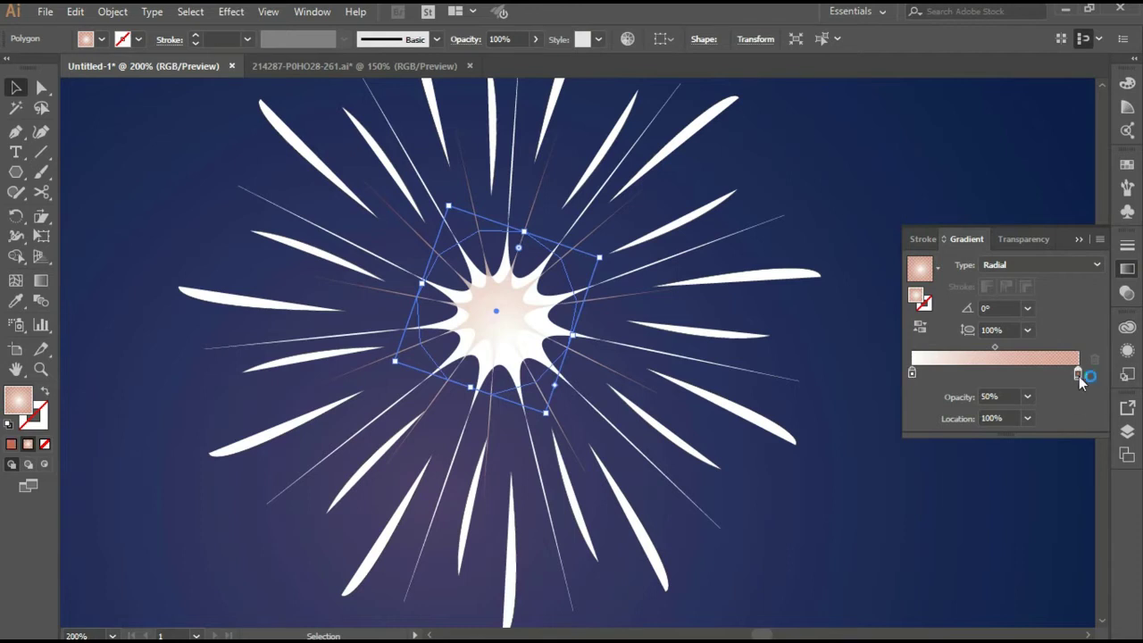
left_click(1028, 397)
left_click(1052, 563)
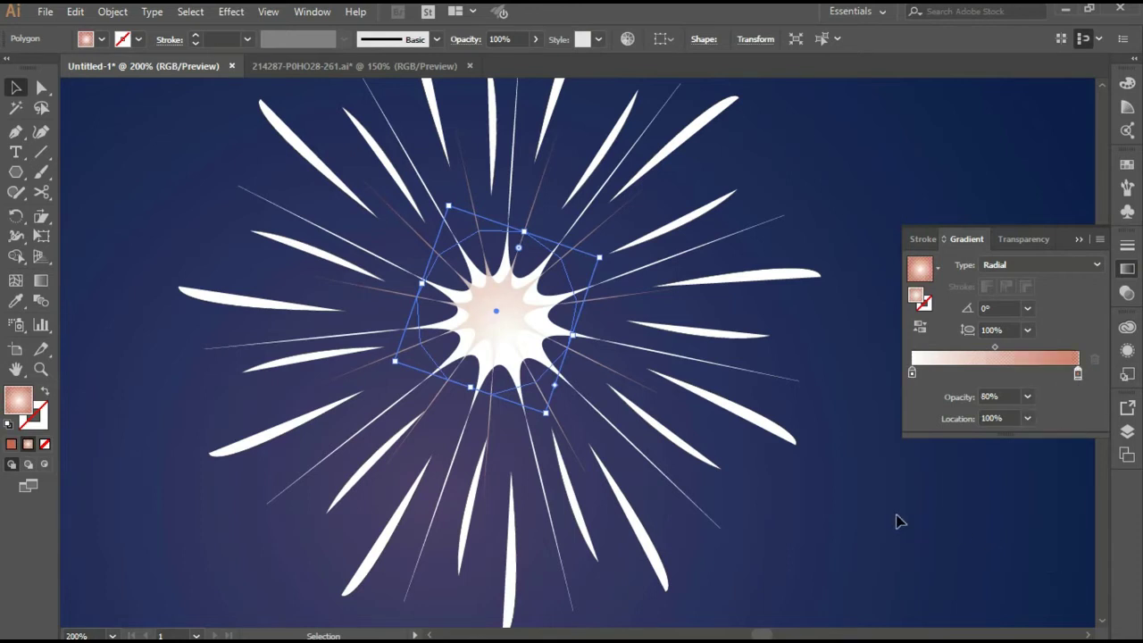
scroll(899, 522, "down", 1)
scroll(900, 521, "up", 1)
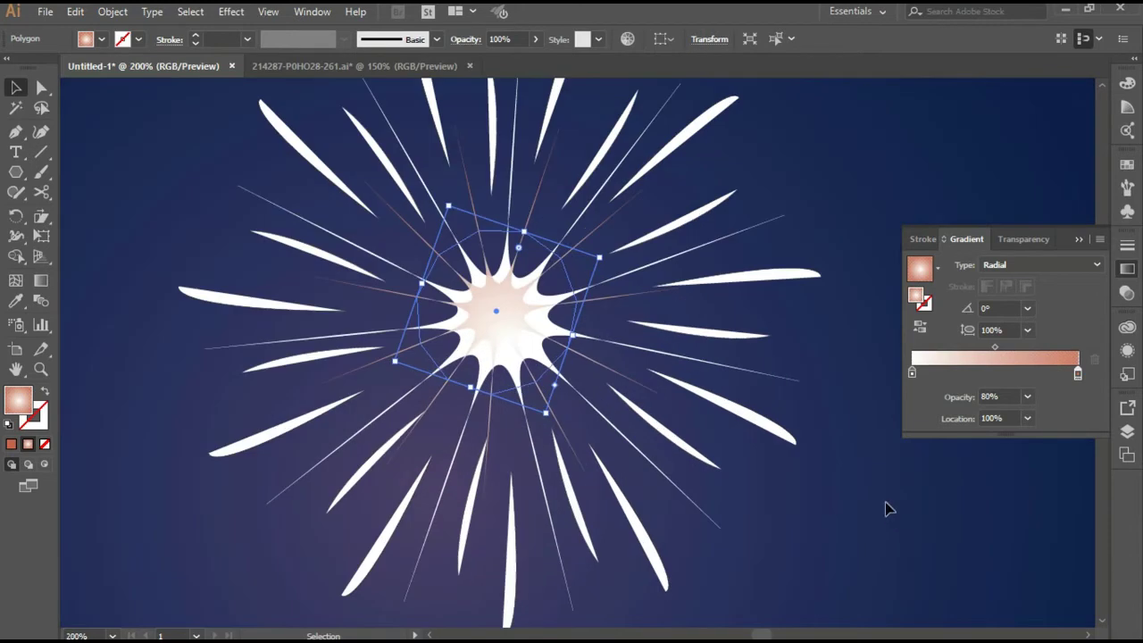
left_click_drag(496, 315, 502, 319)
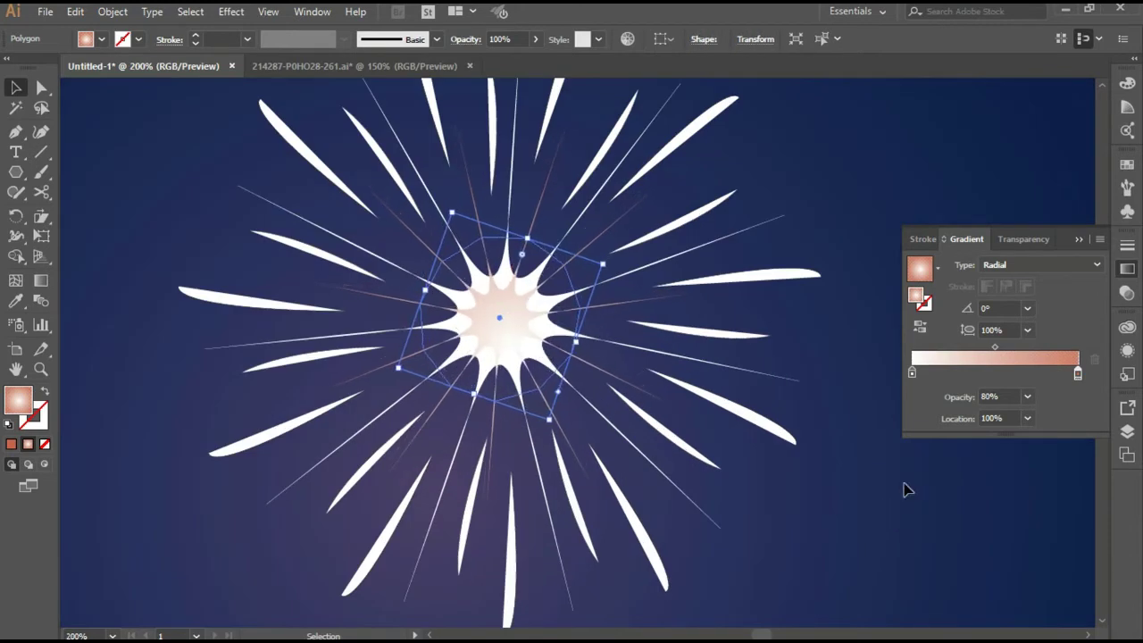
left_click(855, 534)
scroll(728, 482, "down", 1)
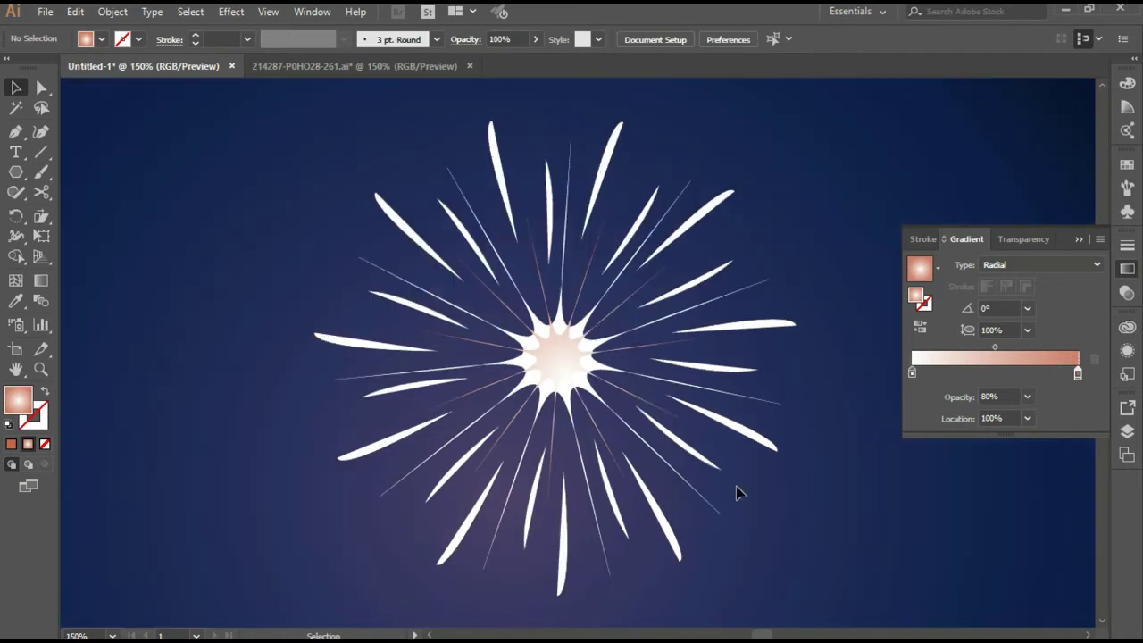
scroll(803, 478, "down", 1)
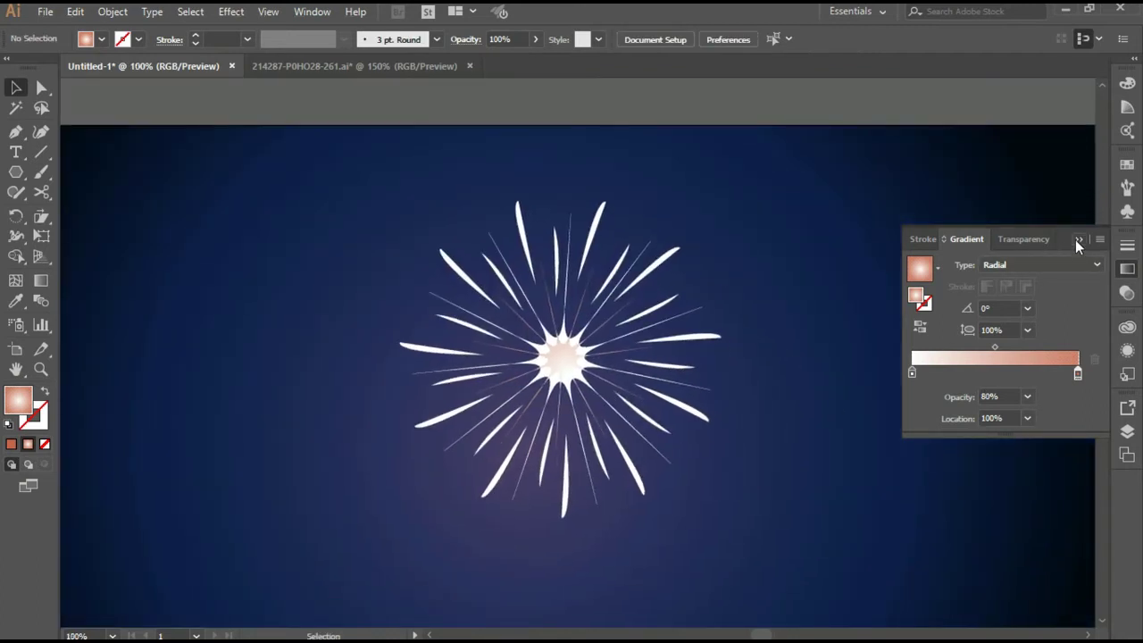
Step: Group the whole starburst into one object
left_click(1078, 240)
scroll(558, 539, "down", 1)
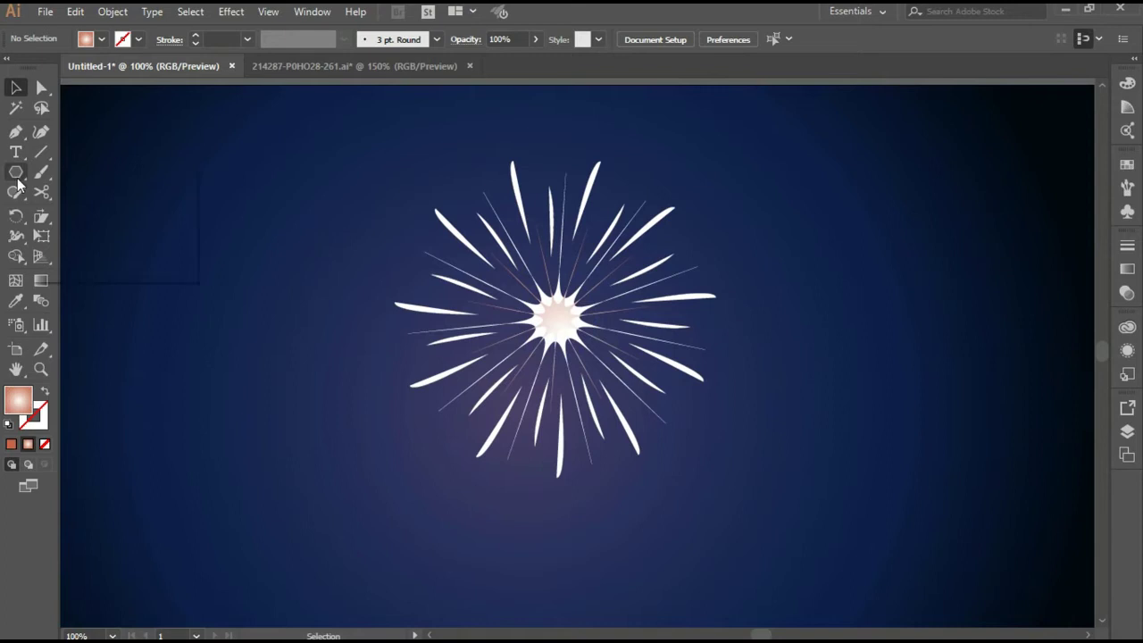
left_click_drag(343, 175, 808, 489)
right_click(547, 314)
left_click(600, 416)
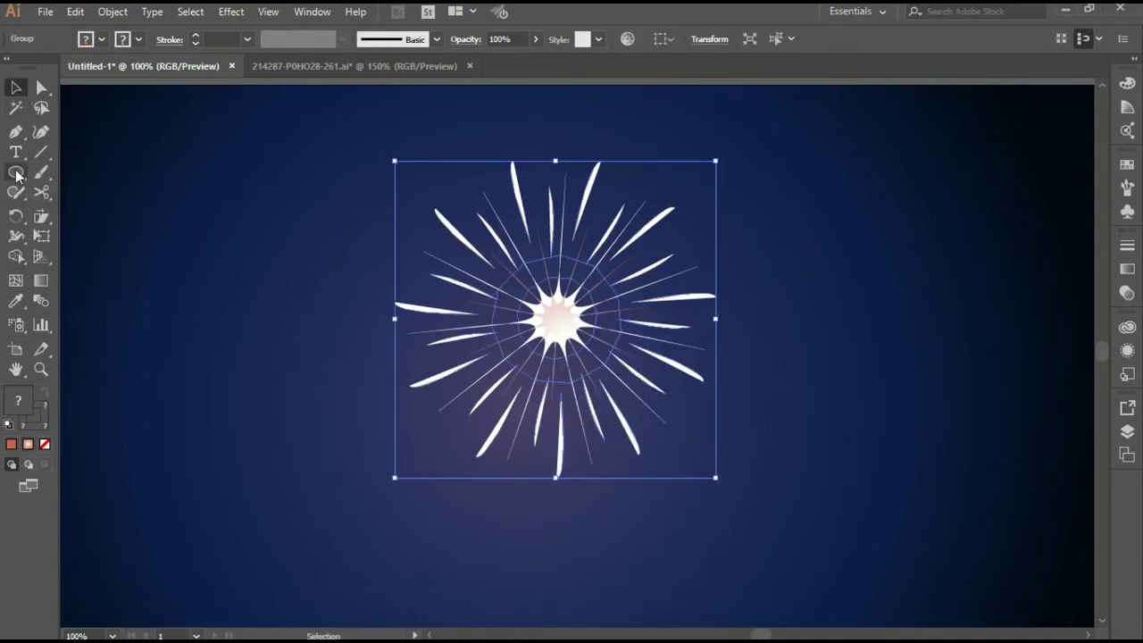
Step: Draw a circle with a radial gradient fill and move it aside from the starburst
left_click(16, 173)
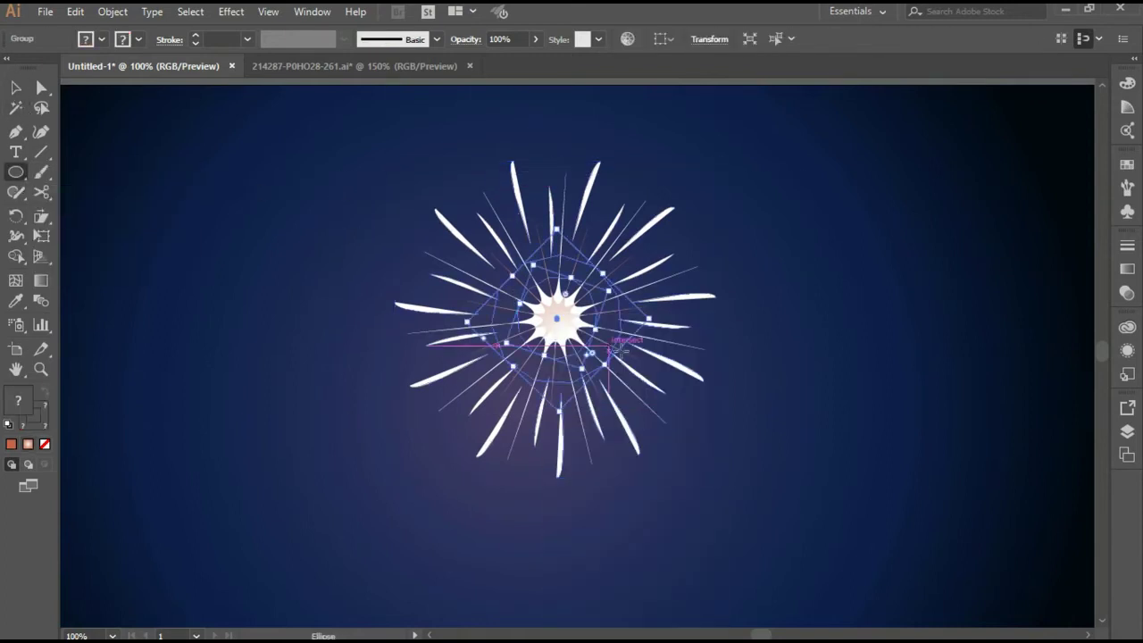
left_click(266, 264)
key("Escape")
left_click(77, 146, "ctrl")
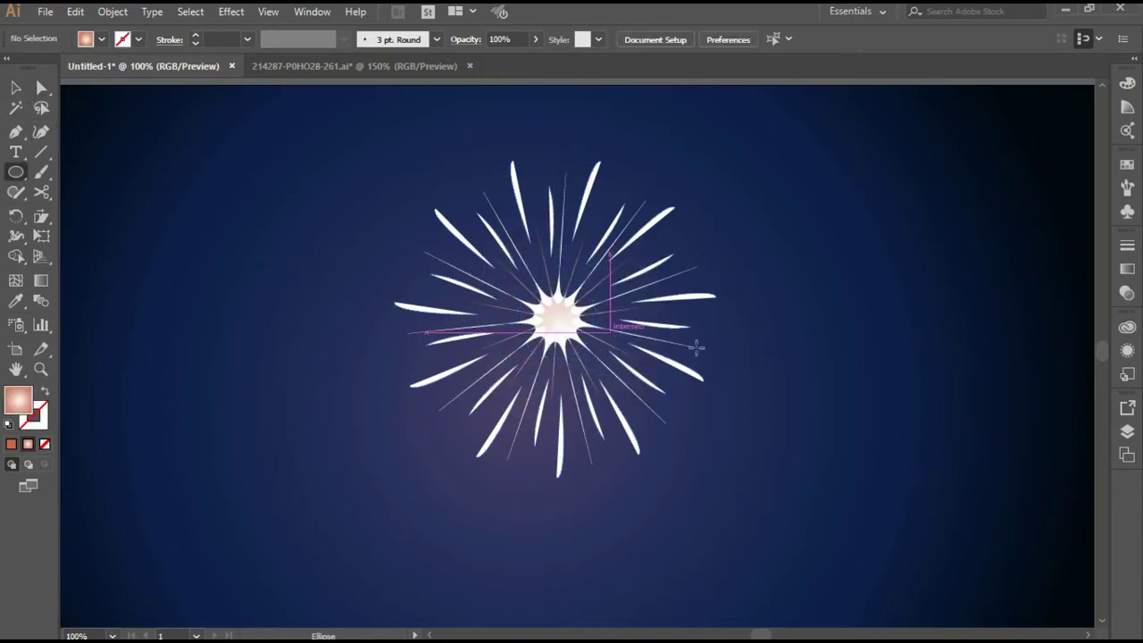
mouse_move(555, 318)
left_mouse_down()
mouse_move(643, 400)
mouse_move(624, 390)
left_mouse_up()
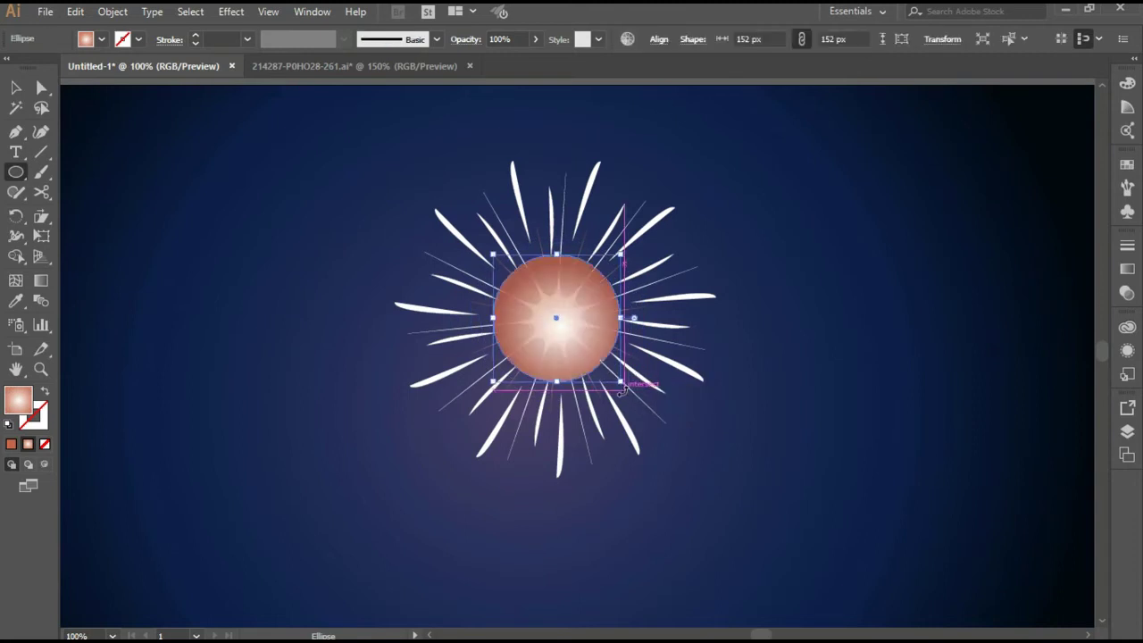
left_click(101, 39)
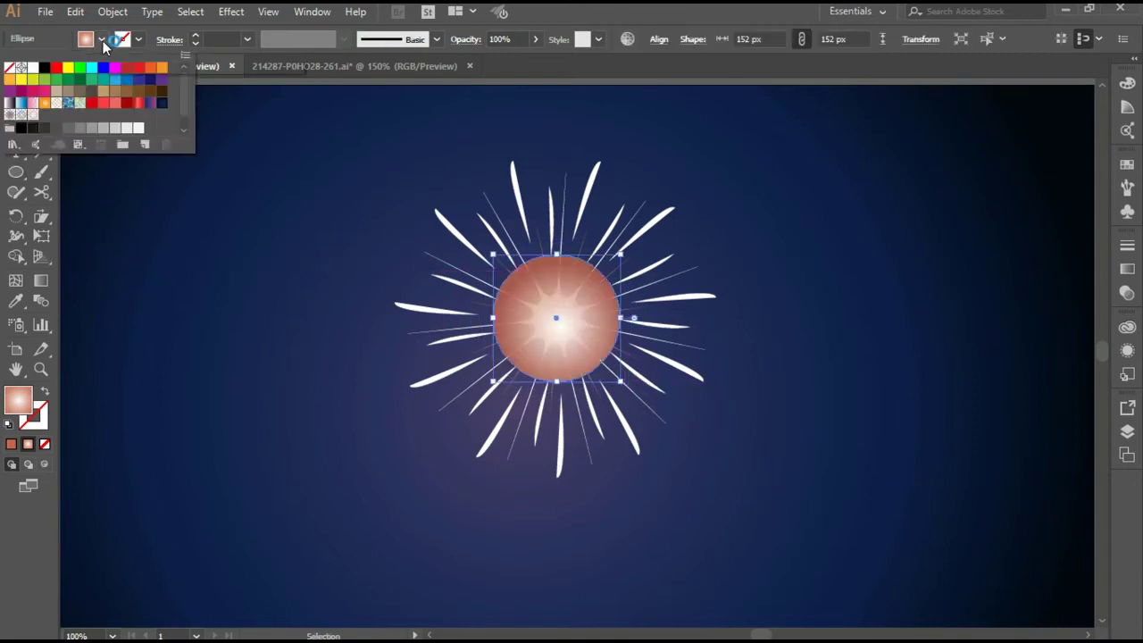
left_click(9, 114)
mouse_move(565, 326)
left_mouse_down()
mouse_move(886, 377)
mouse_move(608, 356)
mouse_move(675, 428)
left_mouse_up()
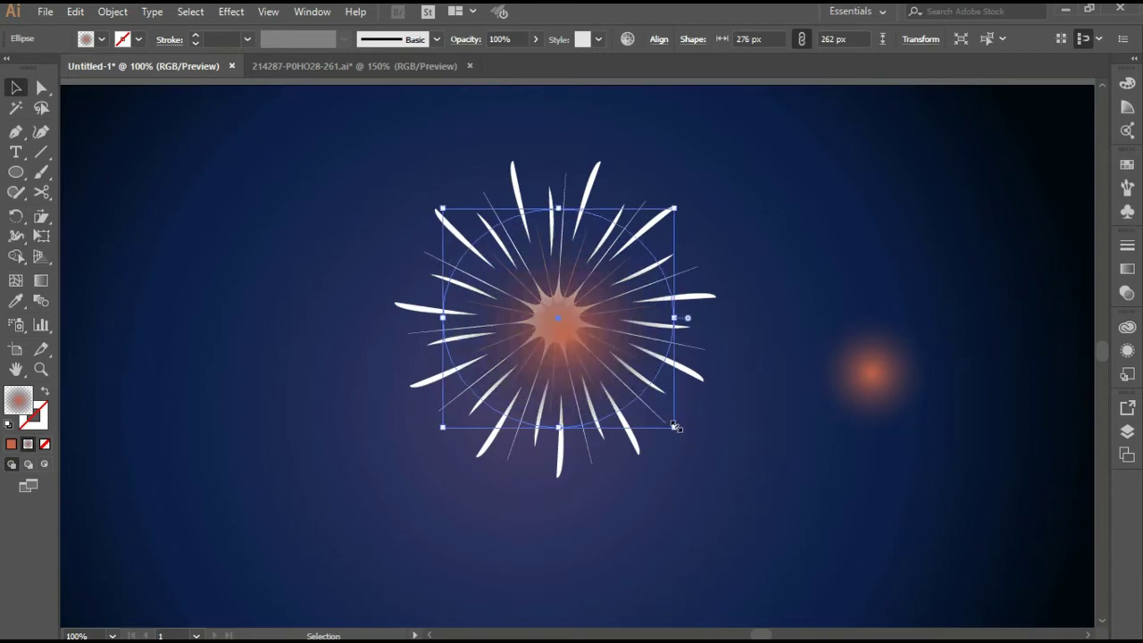
Step: Make a white radial-gradient glow copy, size it to about 222 px, behind the starburst
left_click(725, 487)
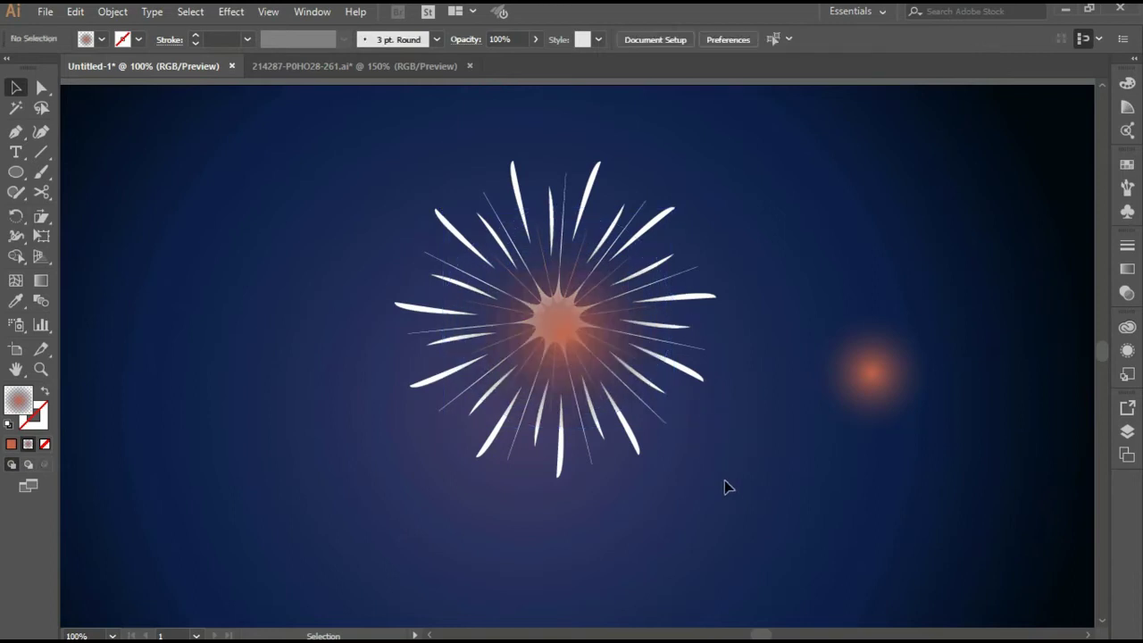
left_click_drag(888, 375, 842, 491)
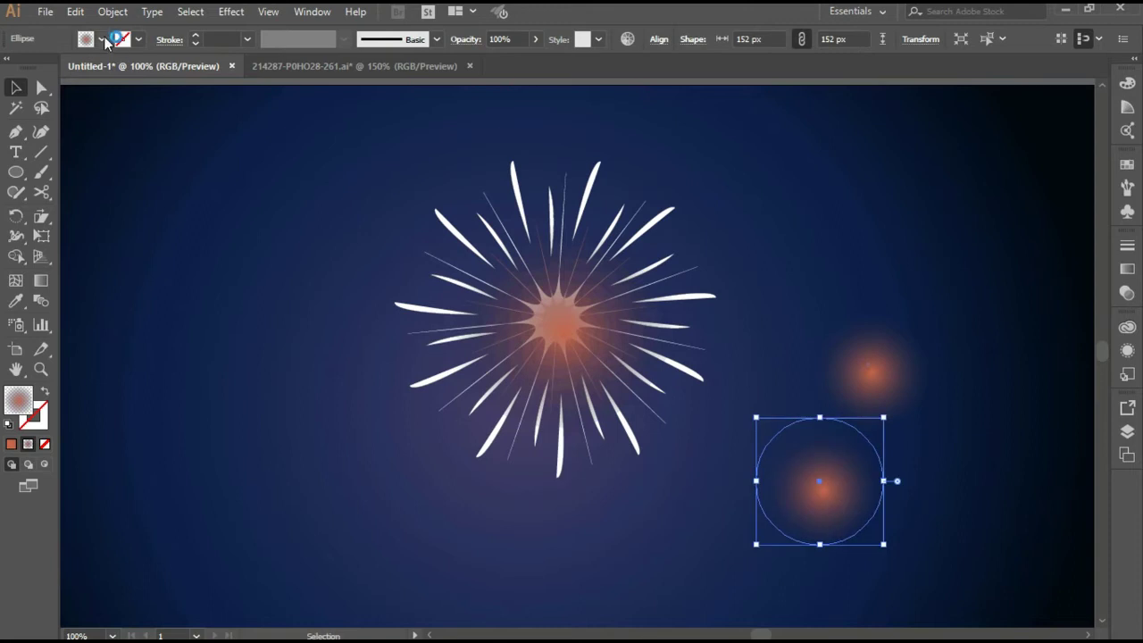
left_click(104, 40)
left_click(27, 113)
left_click(844, 491)
left_click_drag(827, 486, 563, 325)
left_click_drag(623, 383, 681, 439)
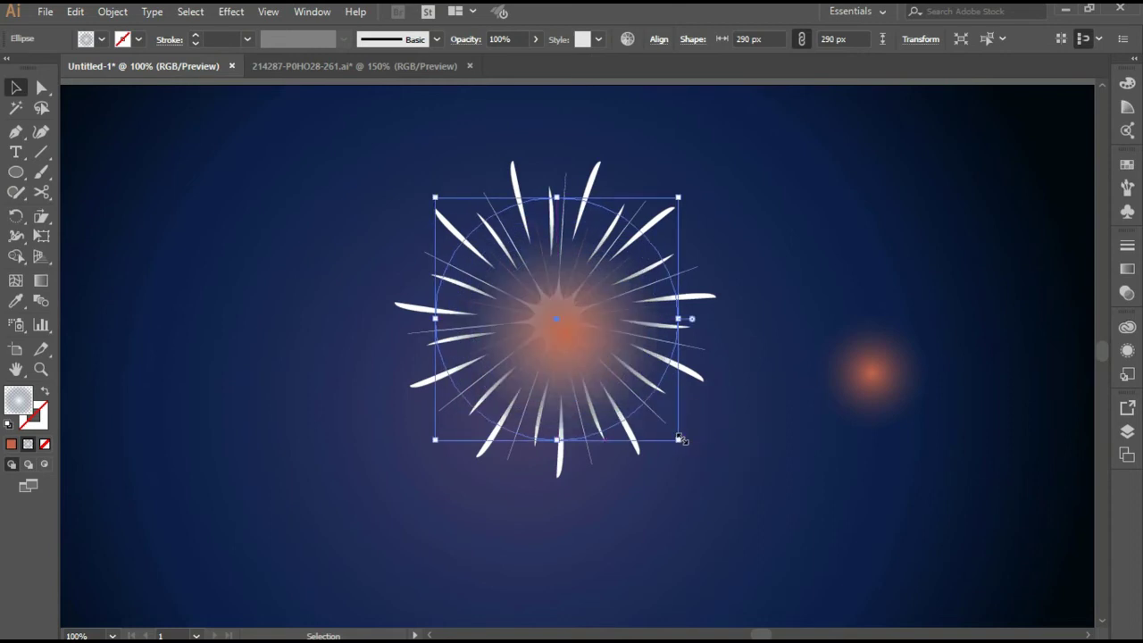
left_click_drag(681, 440, 650, 412)
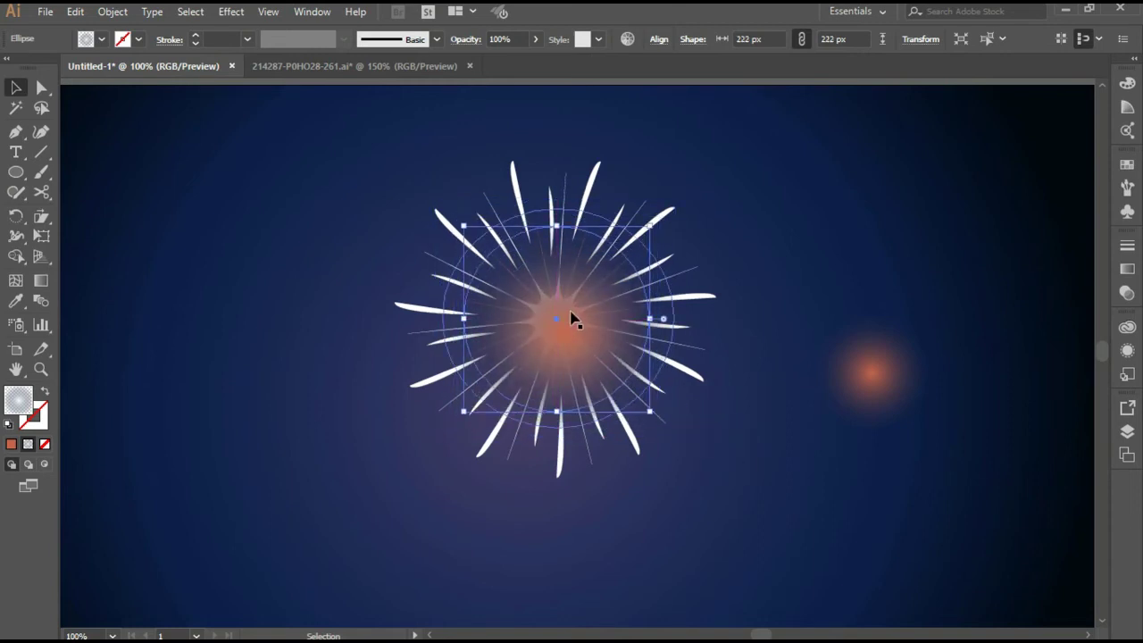
right_click(571, 319)
left_click(879, 530)
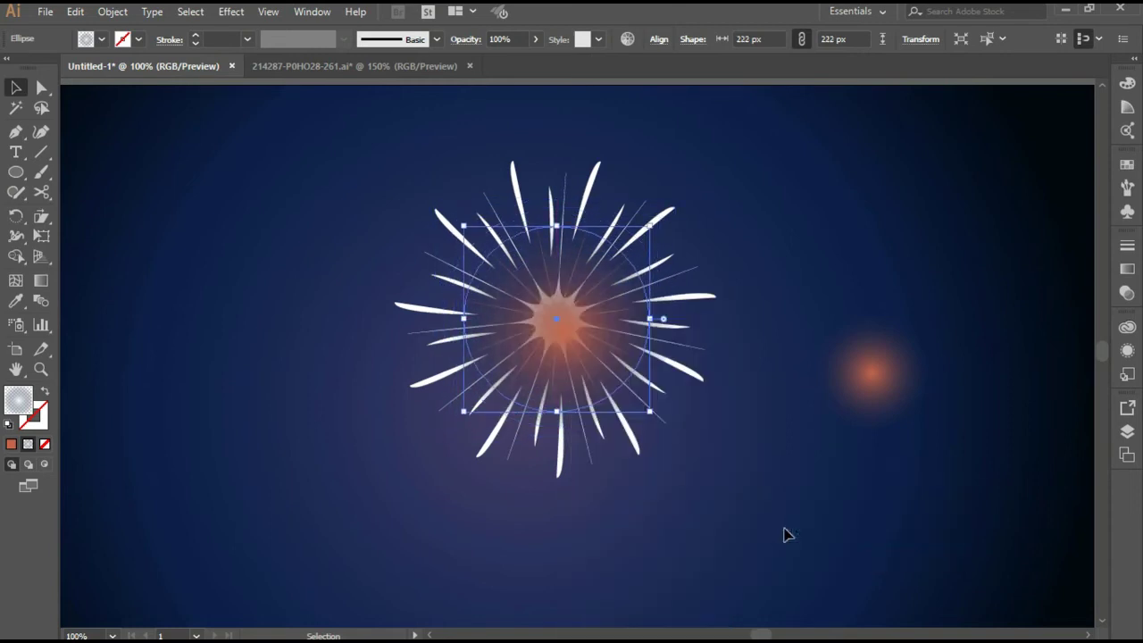
Step: Place an orange glow copy on the firework centre, enlarged to about 270 px
left_click(872, 380)
left_click_drag(860, 374, 565, 332)
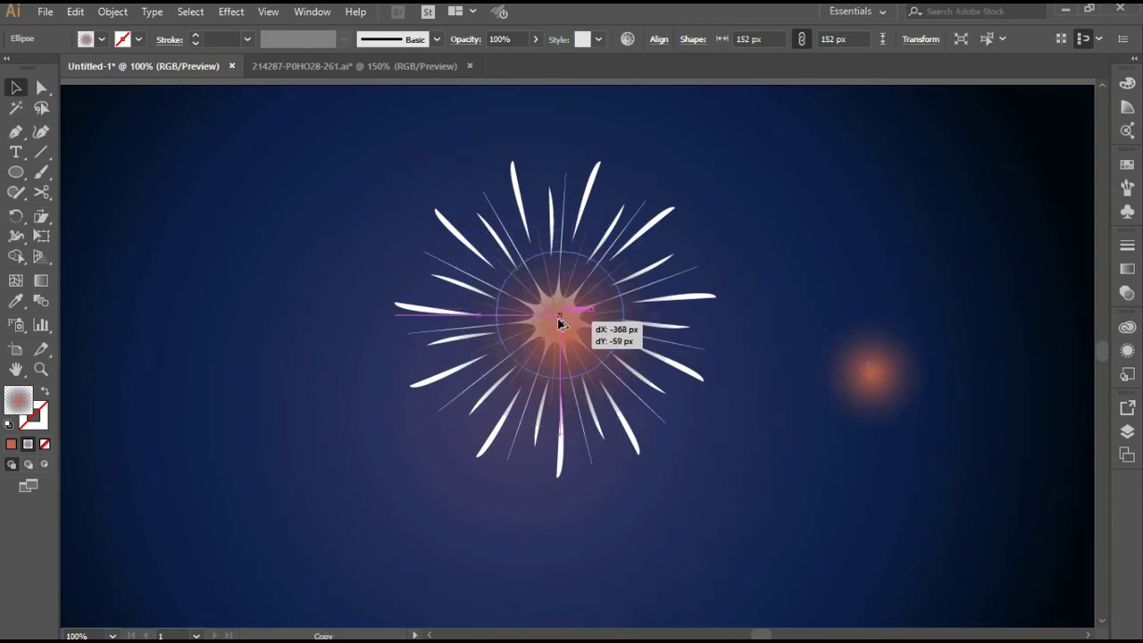
mouse_move(621, 377)
left_mouse_down()
mouse_move(727, 471)
mouse_move(695, 449)
left_mouse_up()
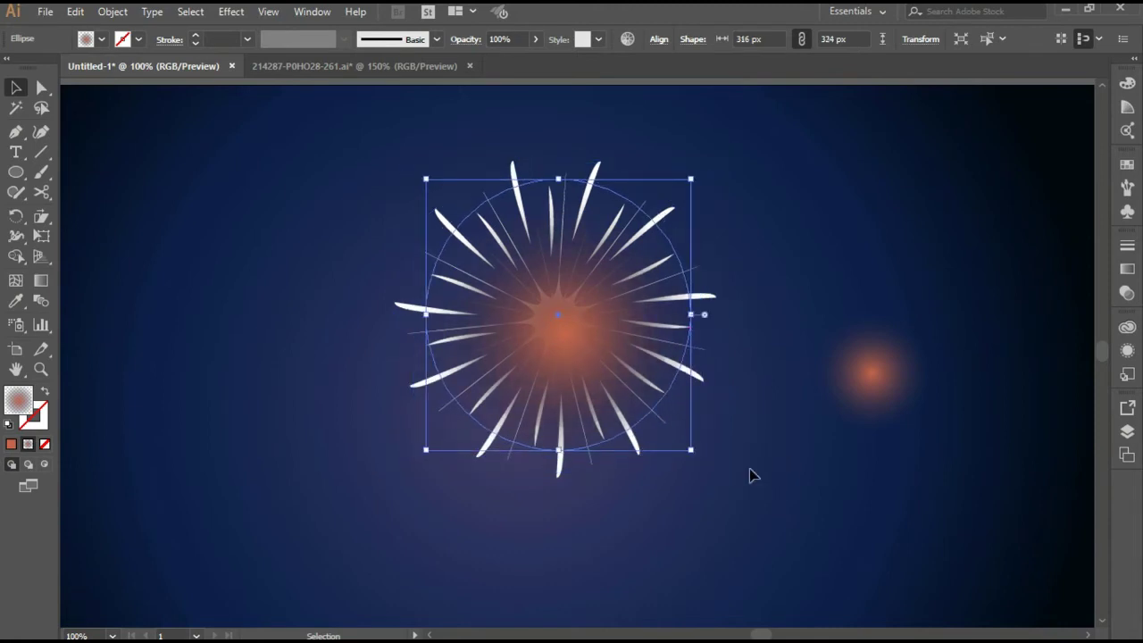
left_click(753, 474)
key("ctrl+minus")
key("ctrl+minus")
scroll(774, 499, "up", 1)
left_click_drag(771, 488, 741, 455)
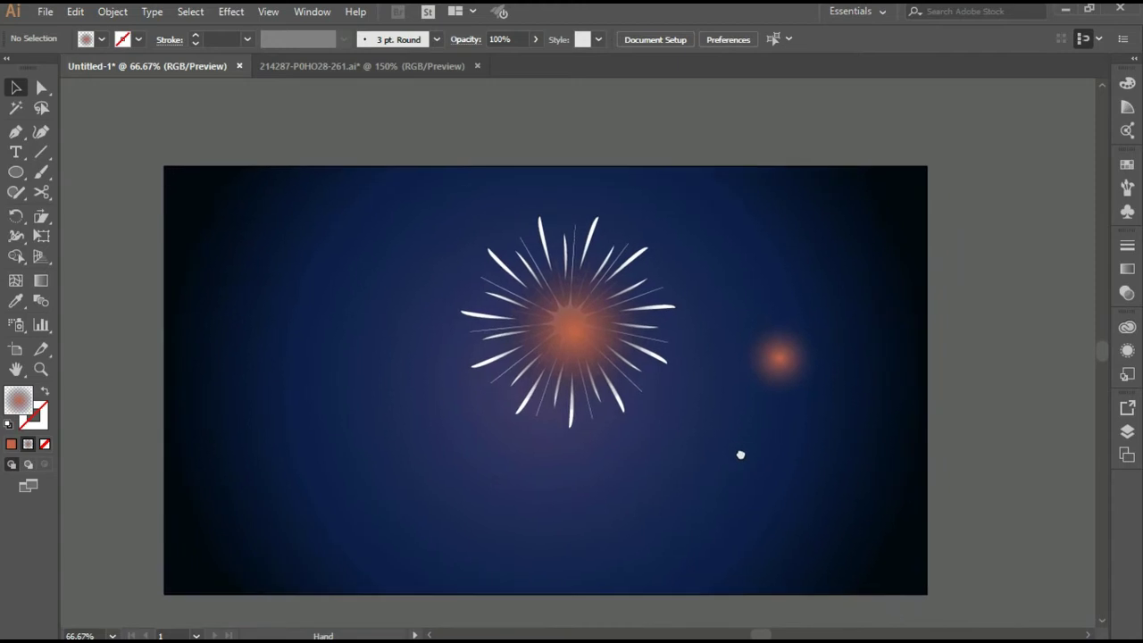
left_click_drag(990, 242, 787, 363)
left_click_drag(831, 405, 870, 441)
left_click_drag(794, 371, 572, 332)
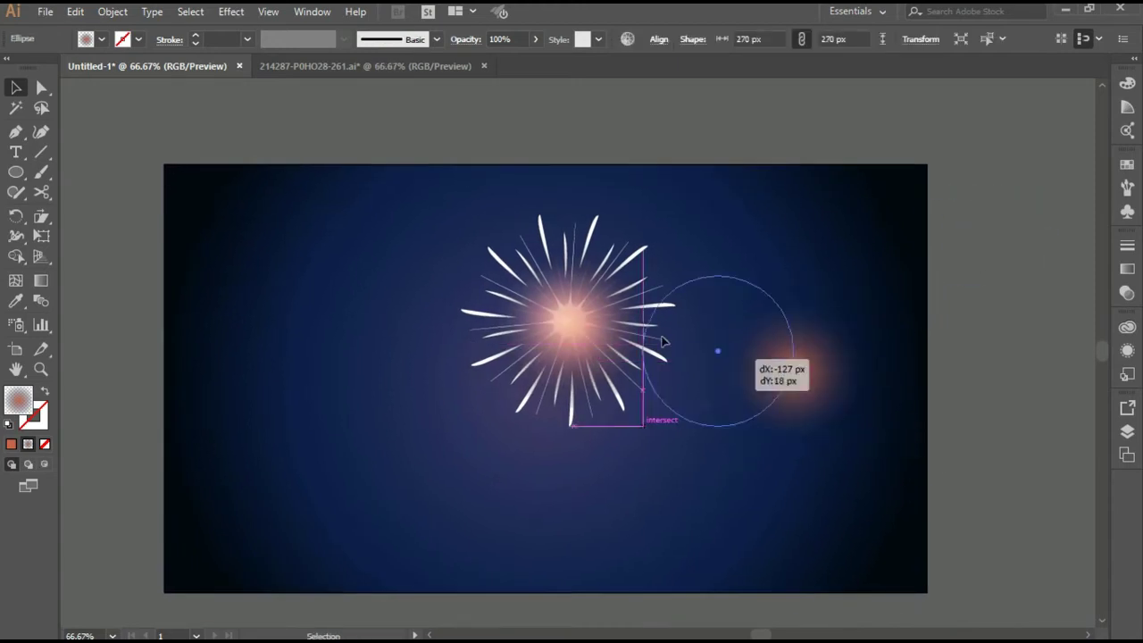
left_click_drag(568, 329, 563, 320)
Step: Send the orange glow behind the spikes and enlarge it to about 386 px
right_click(561, 320)
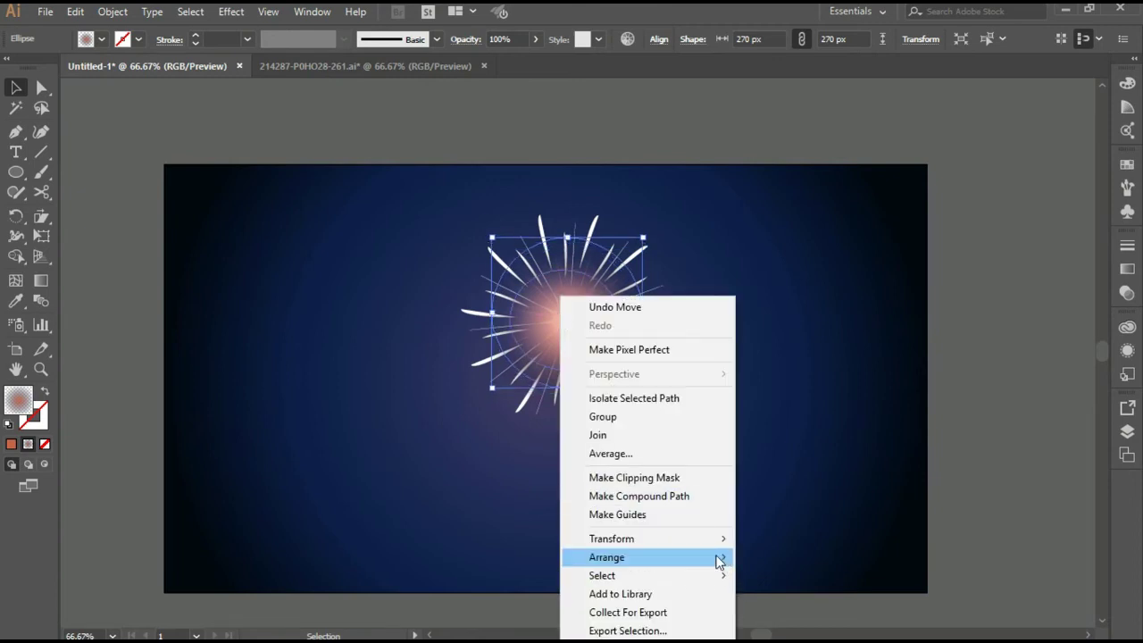
left_click(802, 538)
mouse_move(644, 393)
left_mouse_down()
mouse_move(677, 416)
mouse_move(737, 327)
left_mouse_up()
left_click(1013, 462)
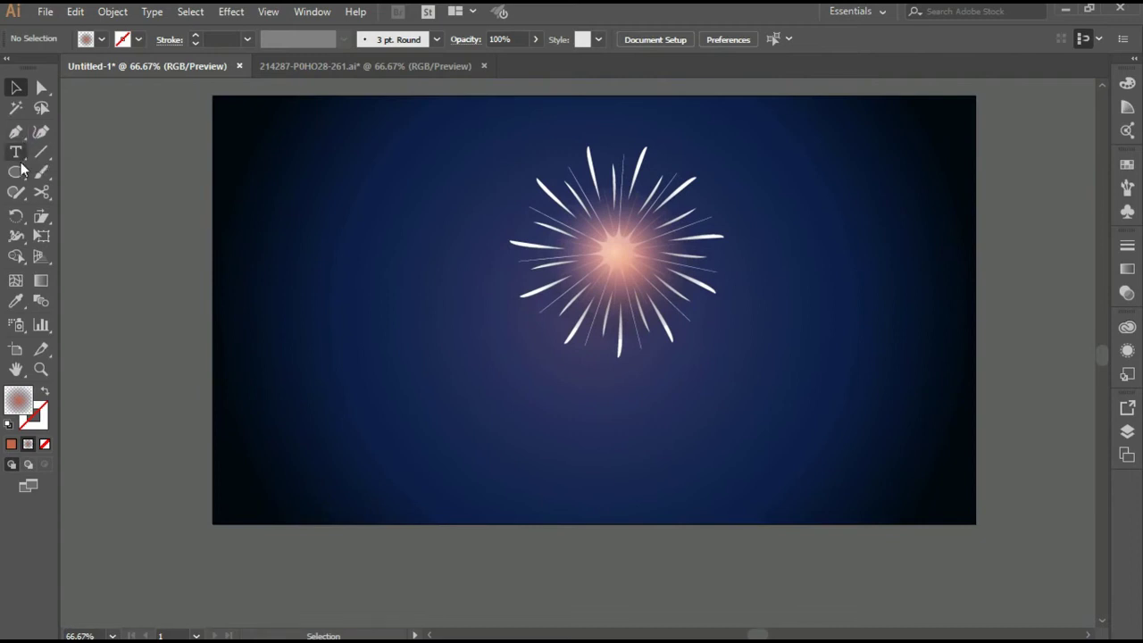
left_click(41, 151)
Step: Draw a vertical line left of the burst with a 20 pt C7644C orange stroke
mouse_move(393, 209)
left_mouse_down()
mouse_move(416, 376)
mouse_move(392, 400)
left_mouse_up()
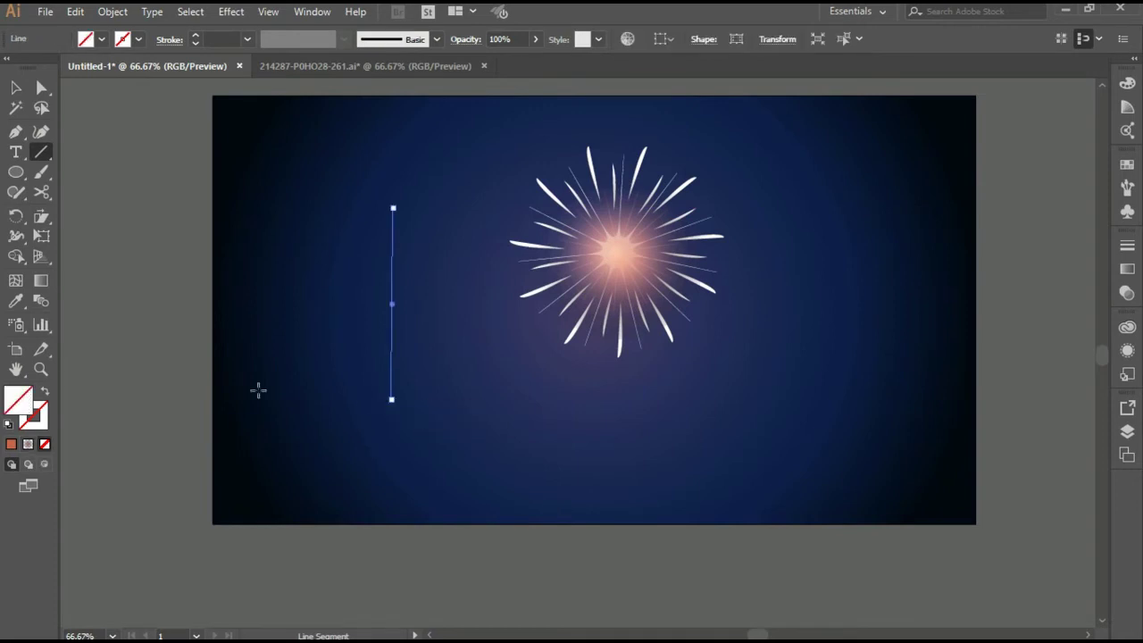
left_click(12, 445)
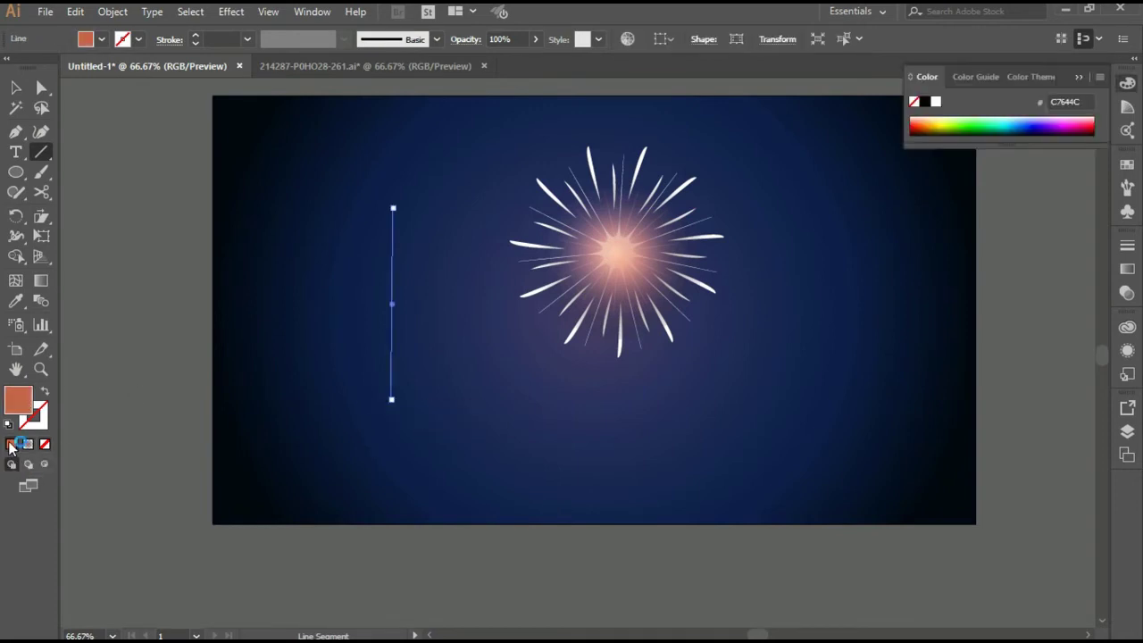
left_click(45, 444)
key("x")
left_click(11, 444)
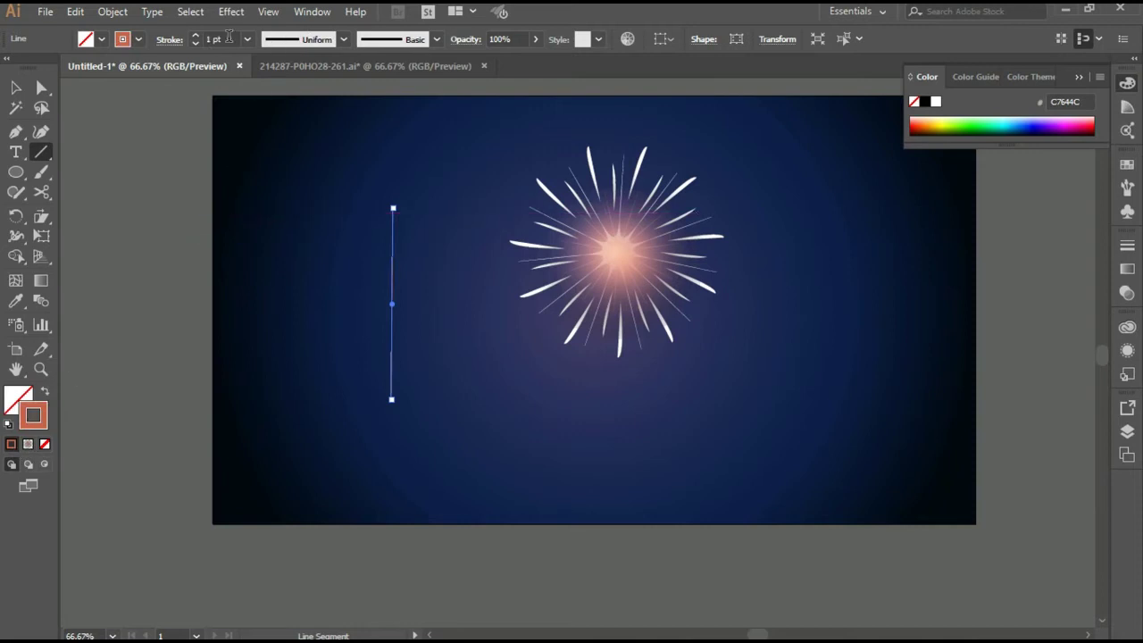
type("20")
key("Return")
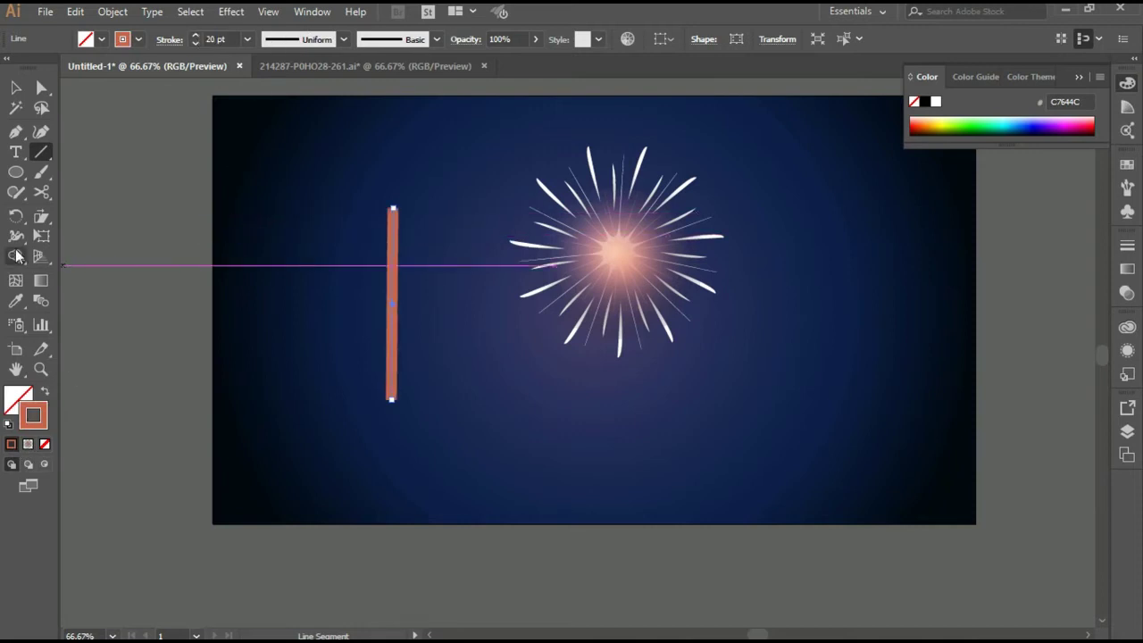
key("shift+w")
Step: Apply the lens width profile, widen its middle to about 45 pt, and move it down
left_click(343, 38)
left_click(297, 96)
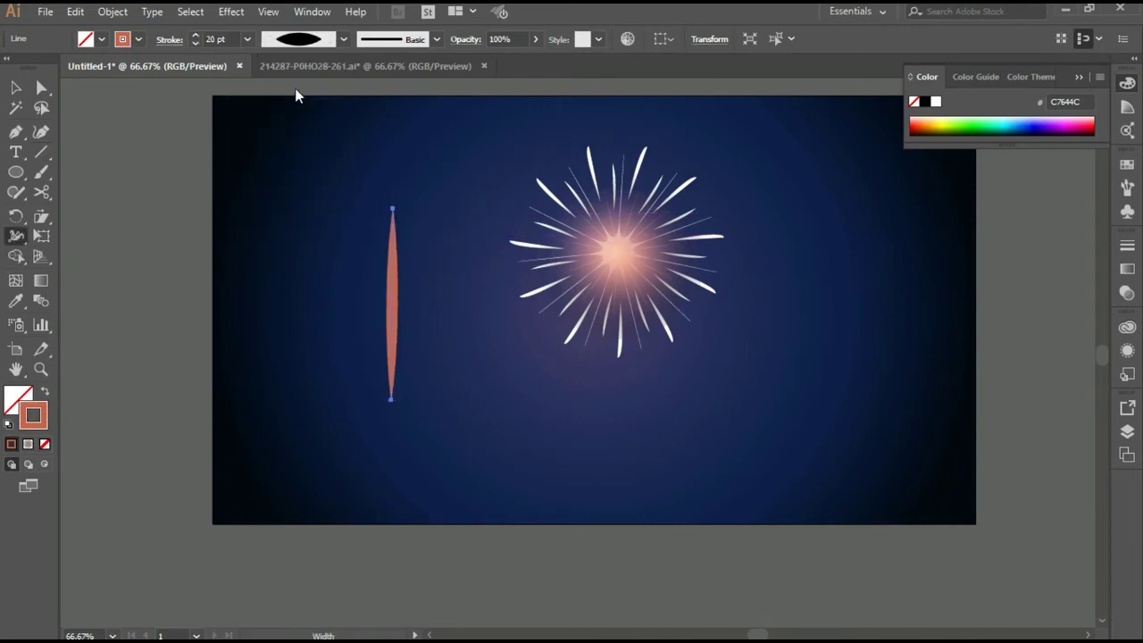
mouse_move(391, 399)
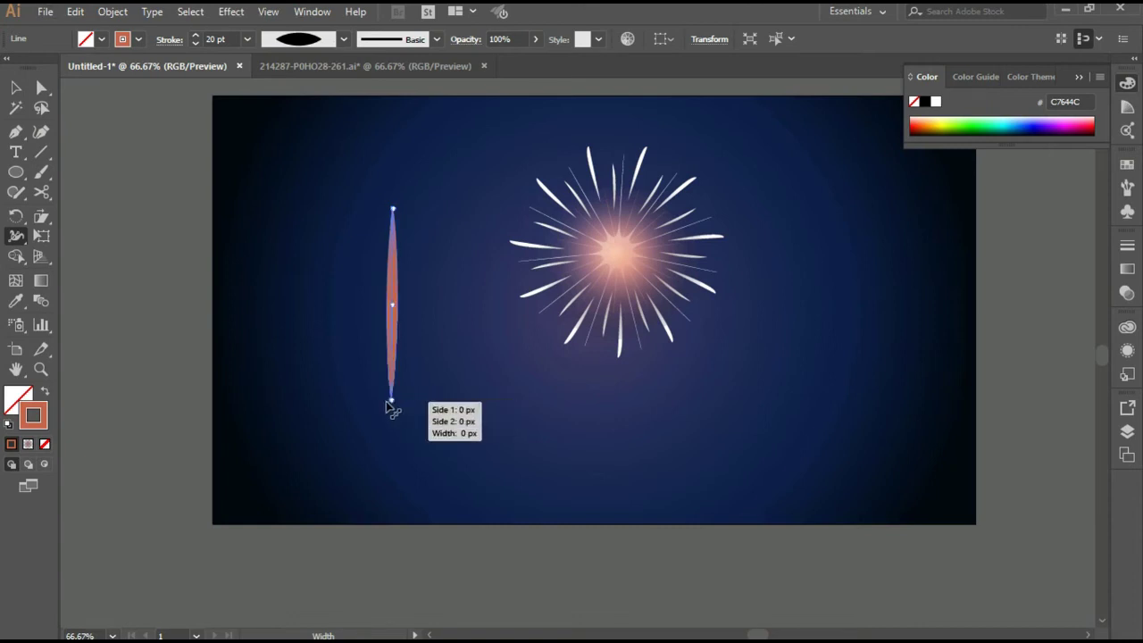
left_click_drag(396, 305, 404, 306)
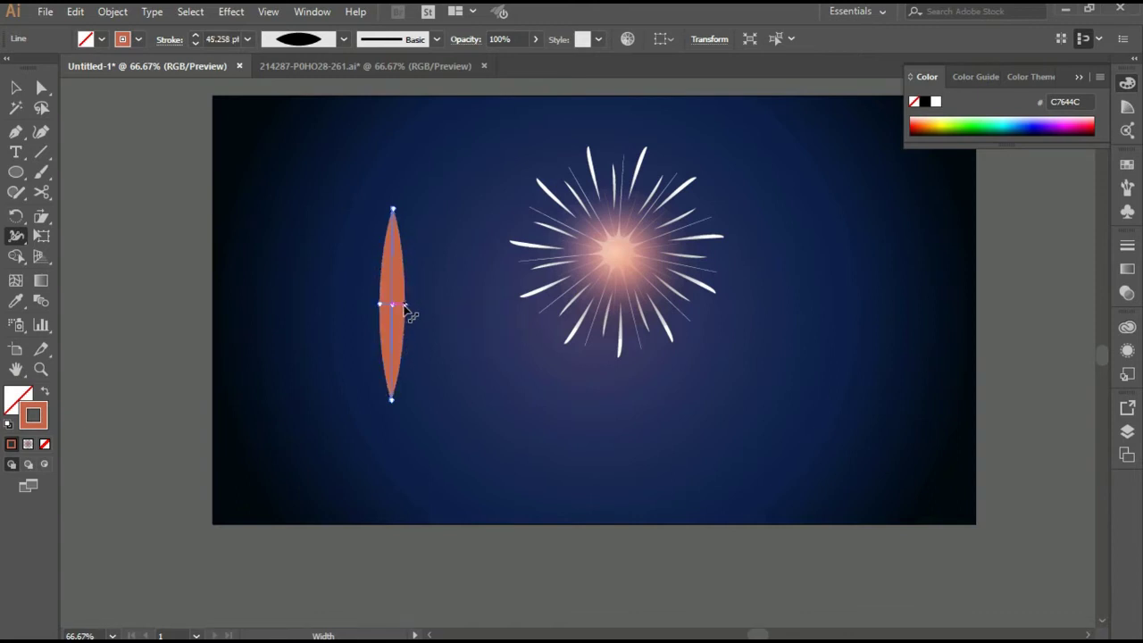
key("v")
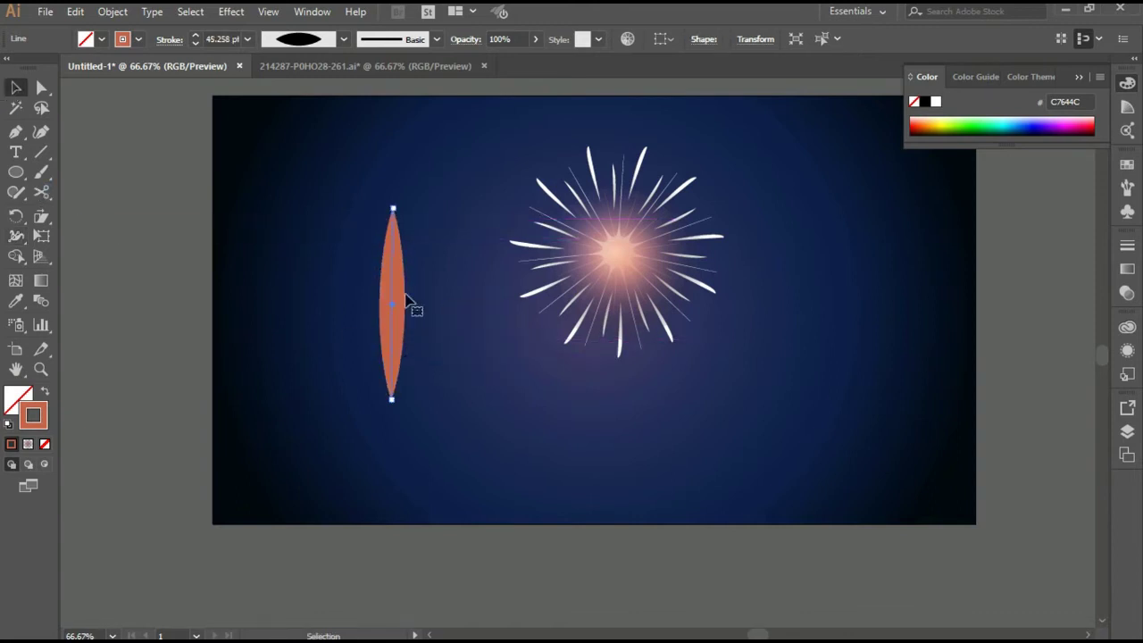
left_click_drag(390, 299, 390, 324)
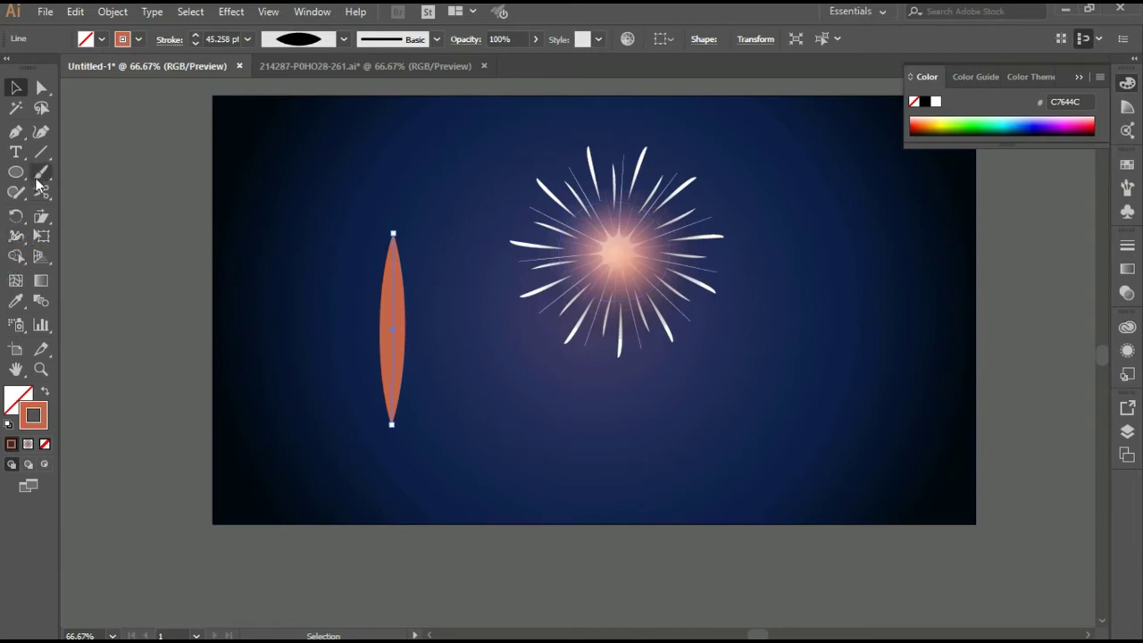
left_click(85, 38)
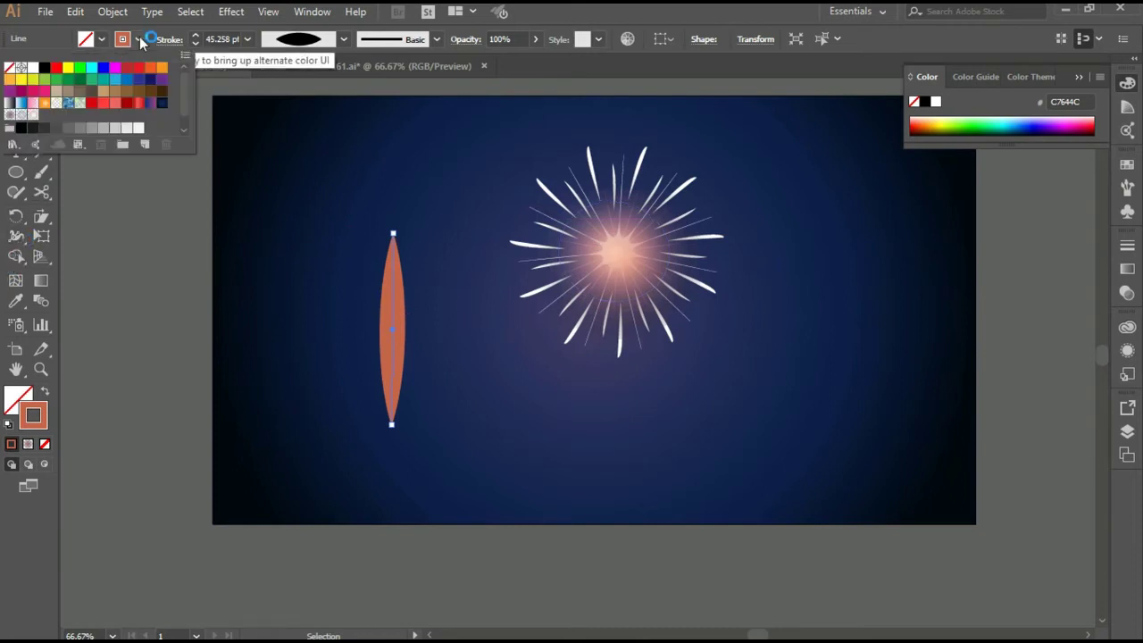
Step: Give the lens stroke an orange-to-transparent radial gradient and shift it sideways
left_click(12, 115)
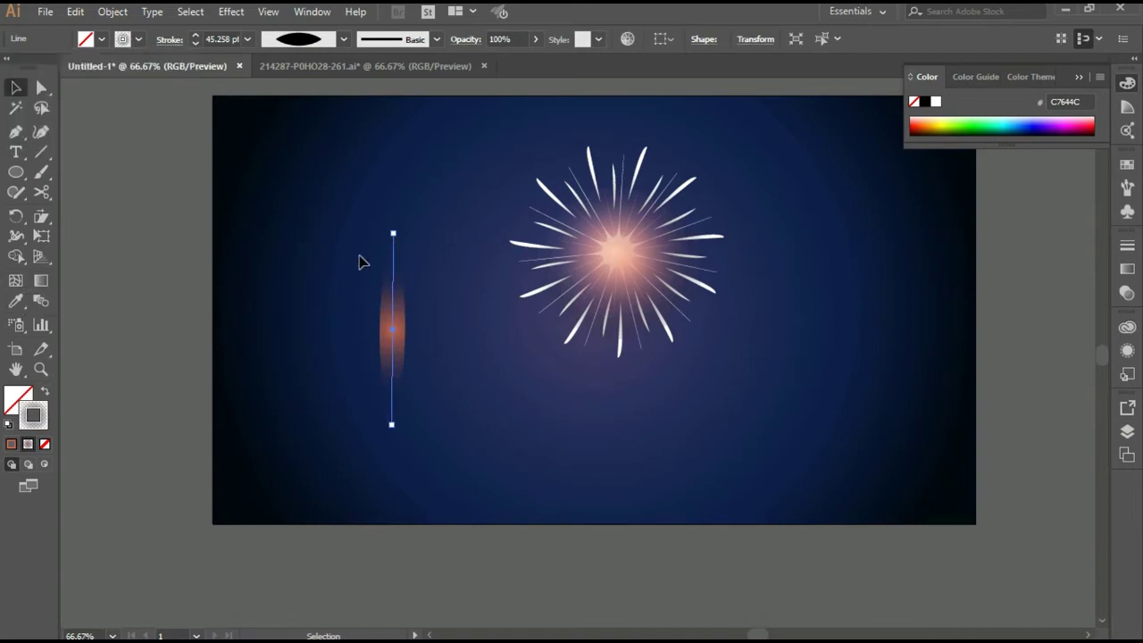
left_click(42, 282)
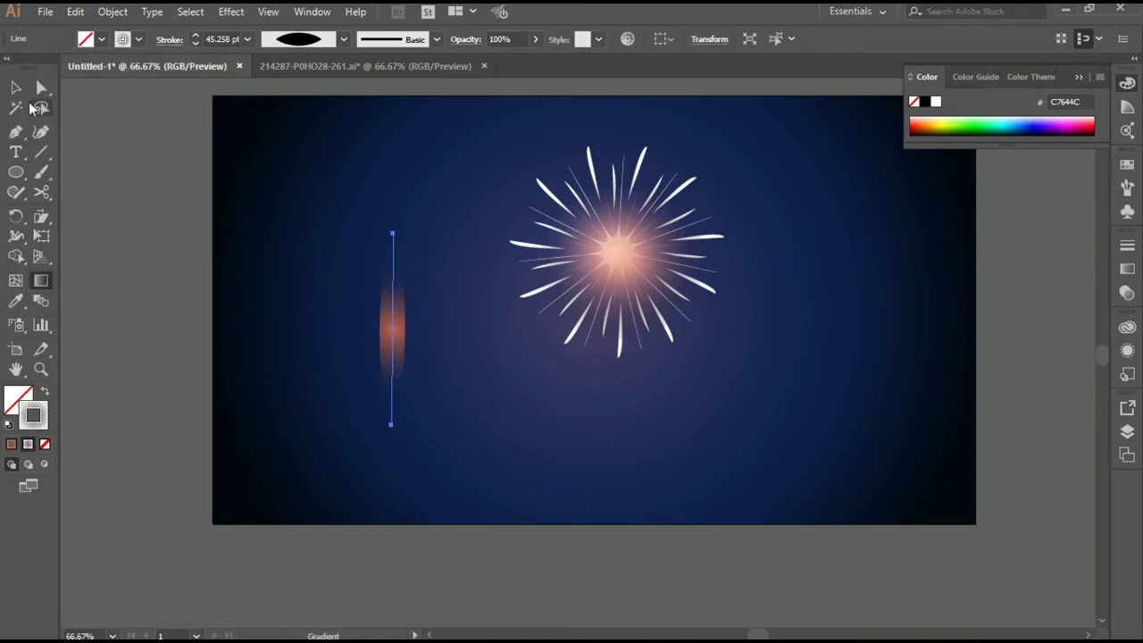
left_click(17, 88)
left_click_drag(395, 338, 437, 338)
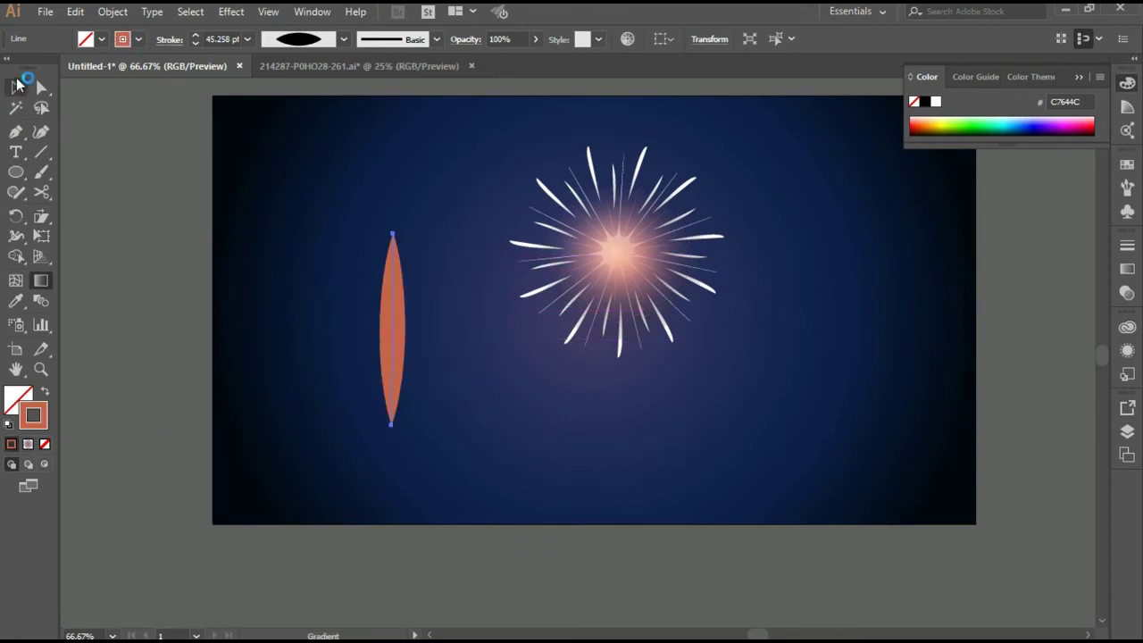
left_click(16, 85)
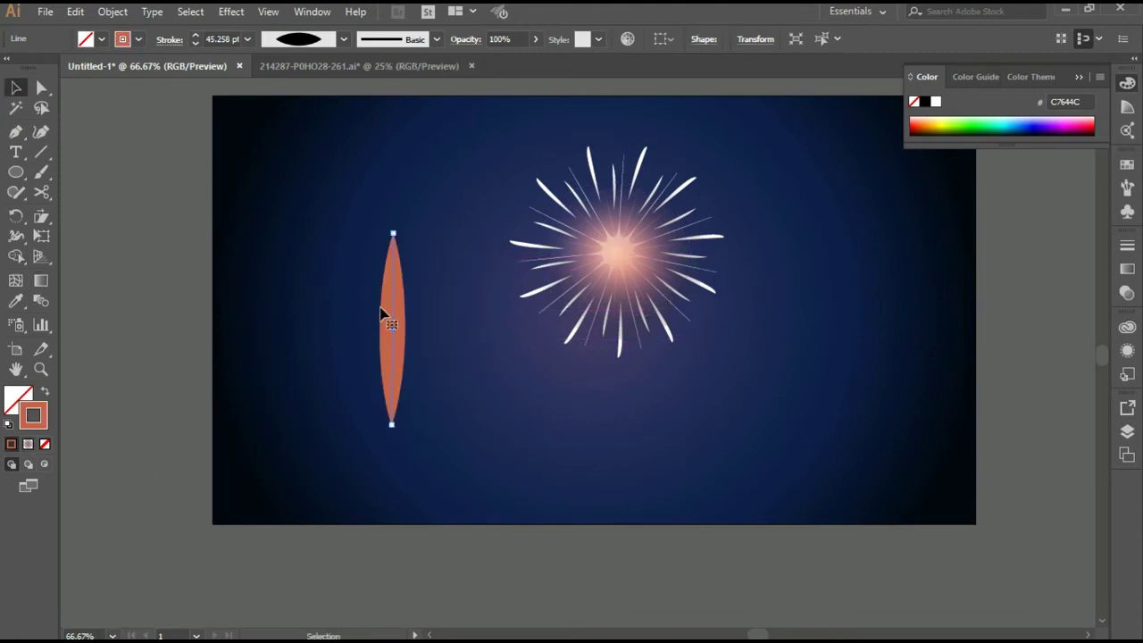
right_click(381, 307)
key("Escape")
key("shift+w")
Step: Expand the lens into a filled shape and run its radial gradient vertically from the tip
left_click(114, 11)
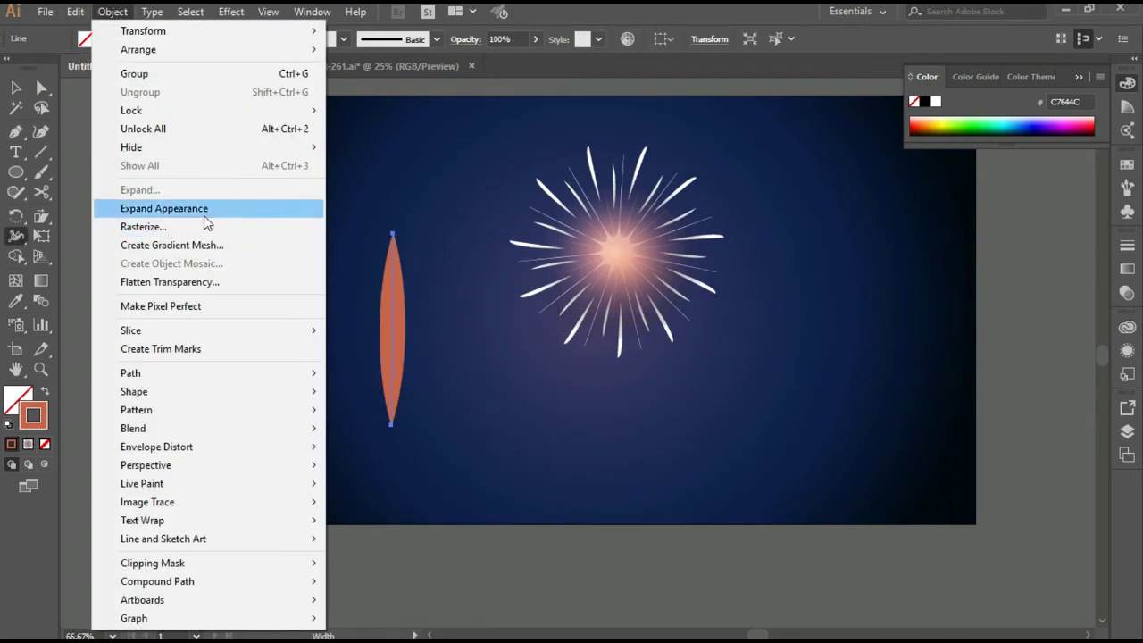
left_click(204, 213)
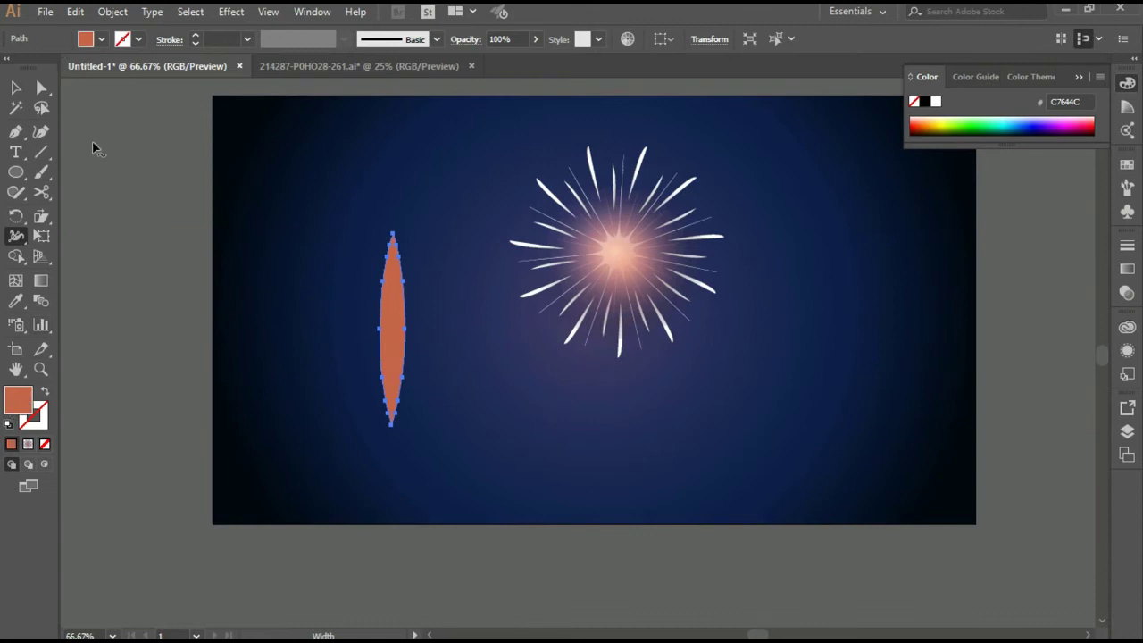
left_click(27, 444)
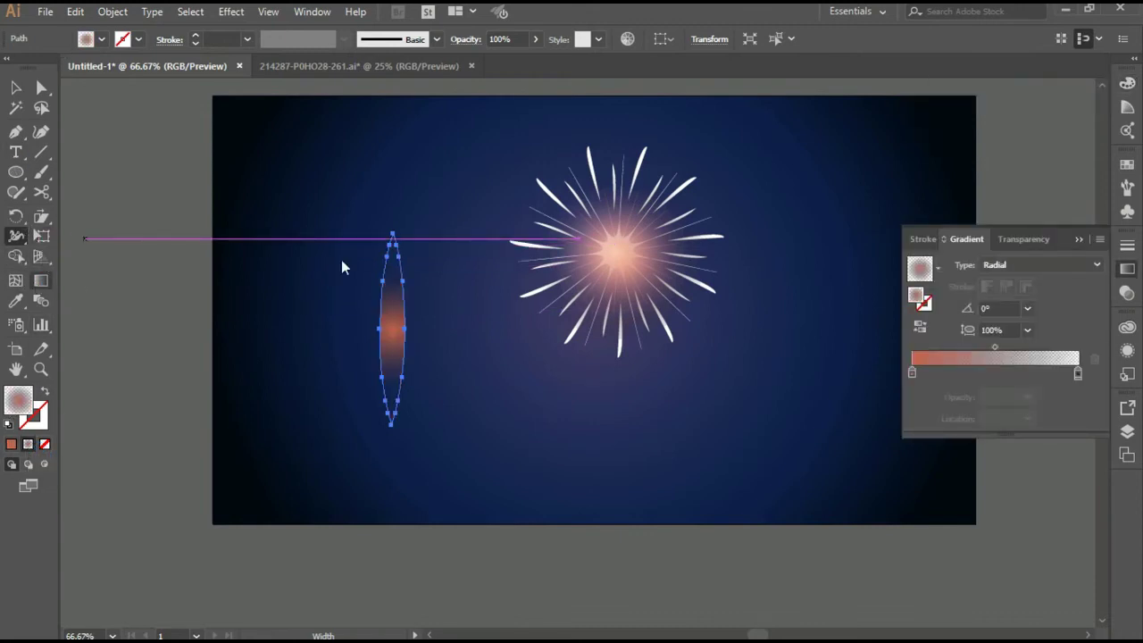
key("g")
left_click_drag(394, 232, 391, 592)
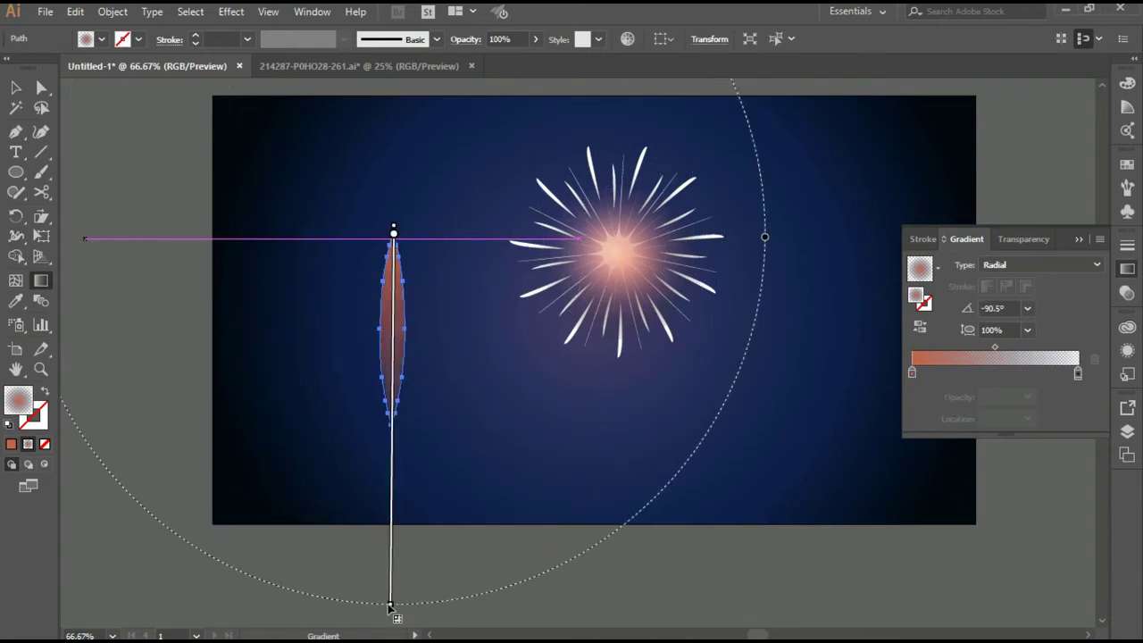
left_click_drag(393, 231, 394, 210)
left_click(12, 88)
left_click(75, 12)
Step: Paste a shorter copy of the flame, about 198 px tall, with a stretched white radial gradient
left_click(138, 112)
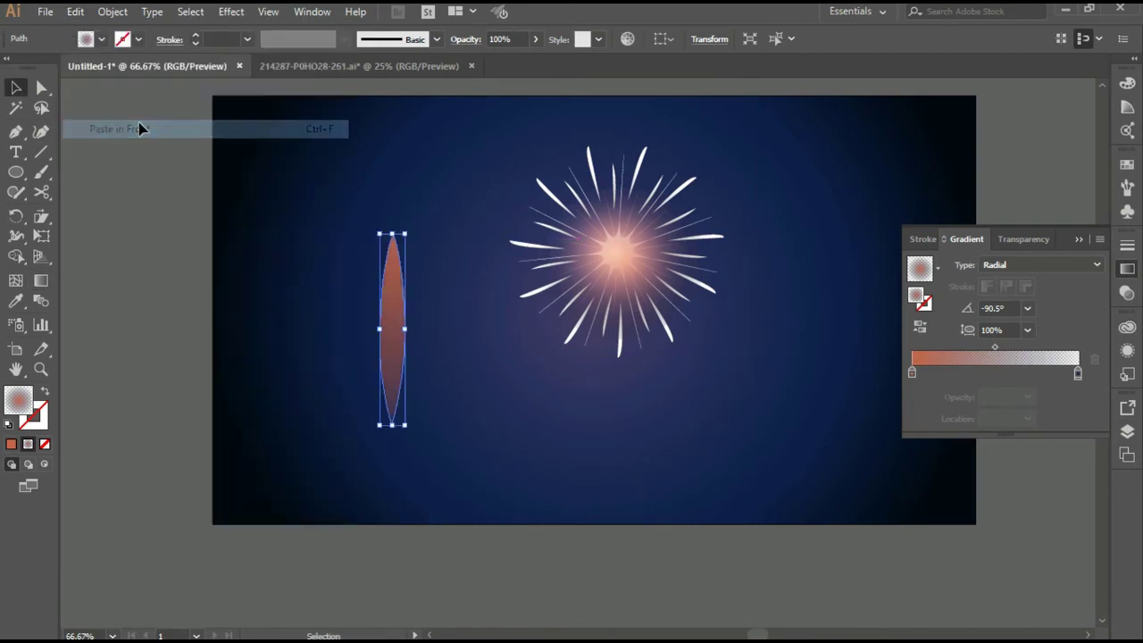
left_click_drag(392, 427, 390, 345)
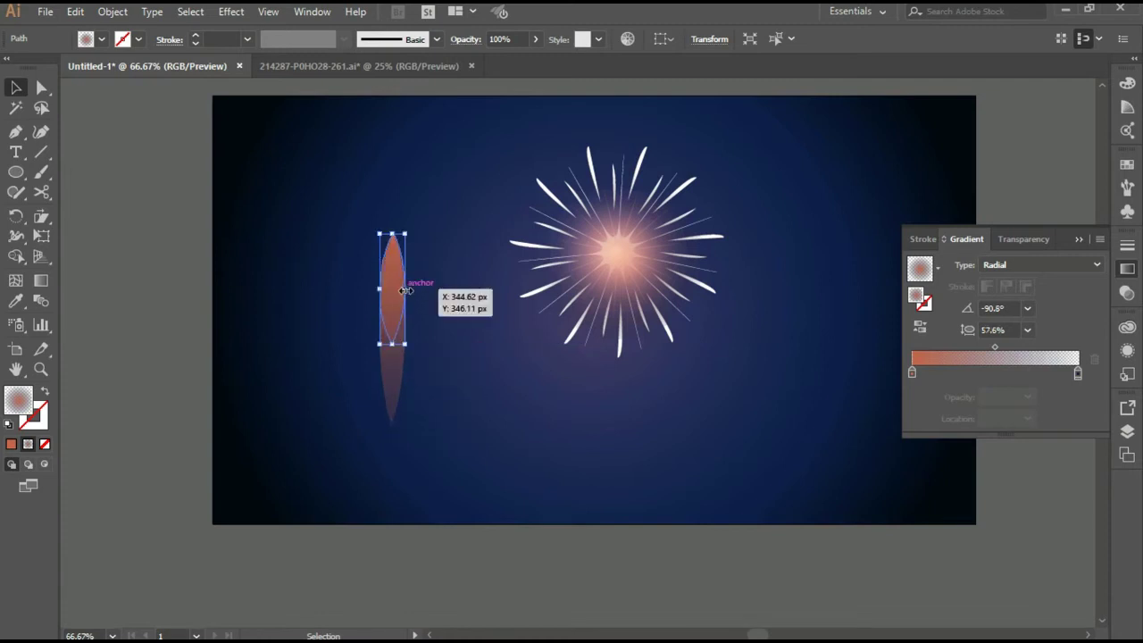
left_click_drag(405, 291, 405, 295)
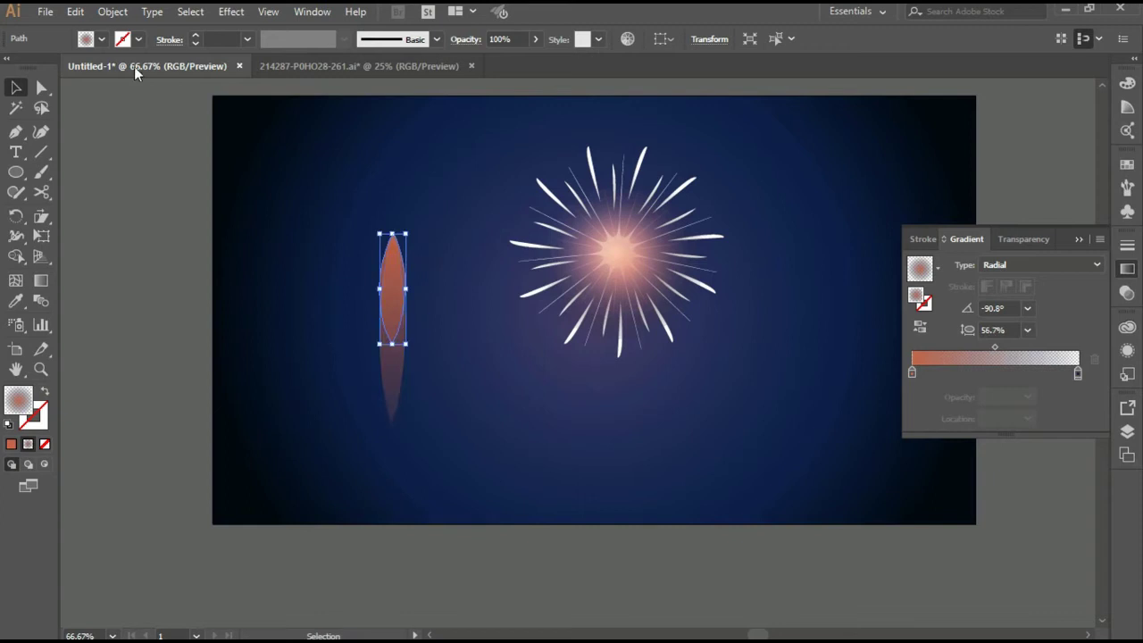
left_click(101, 39)
left_click(34, 115)
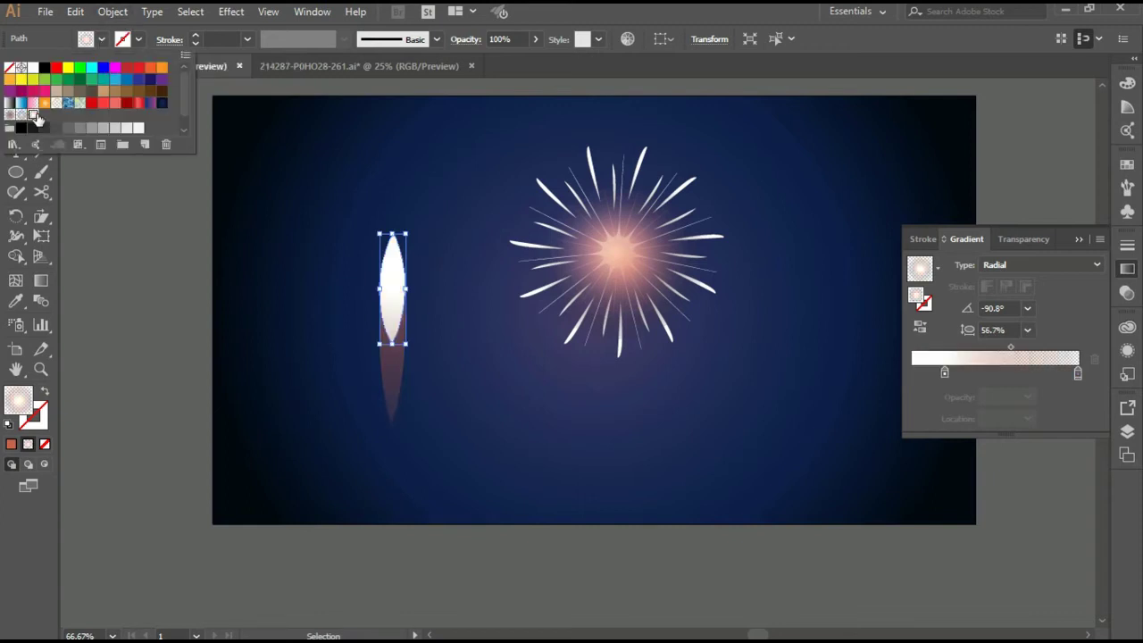
left_click(39, 282)
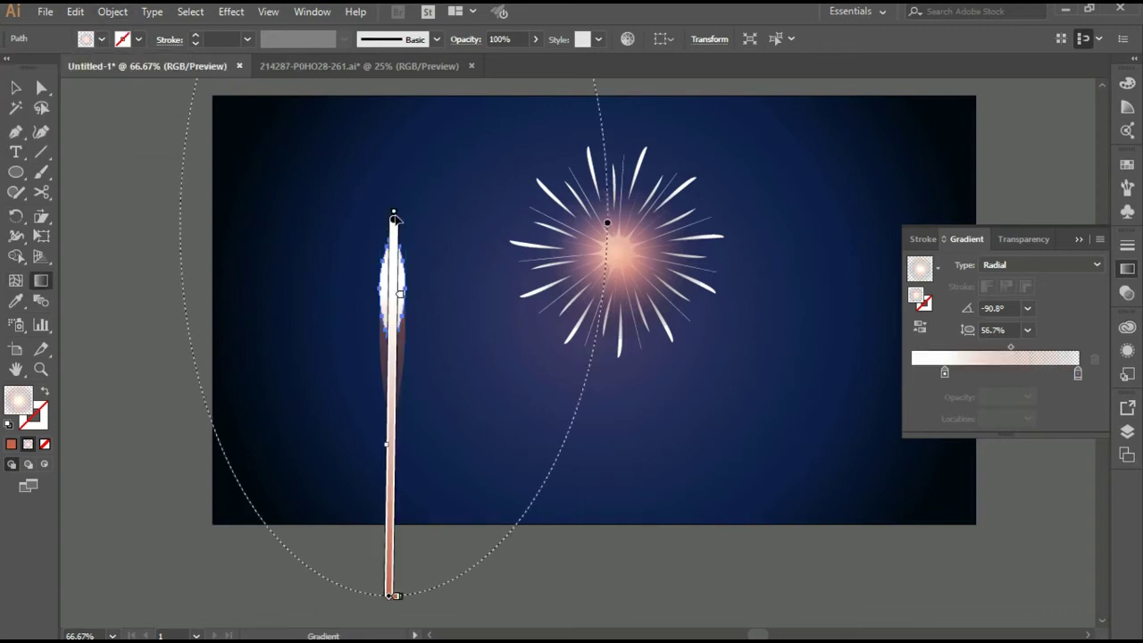
mouse_move(389, 597)
left_mouse_down()
mouse_move(391, 418)
mouse_move(389, 509)
left_mouse_up()
left_click_drag(393, 393, 391, 420)
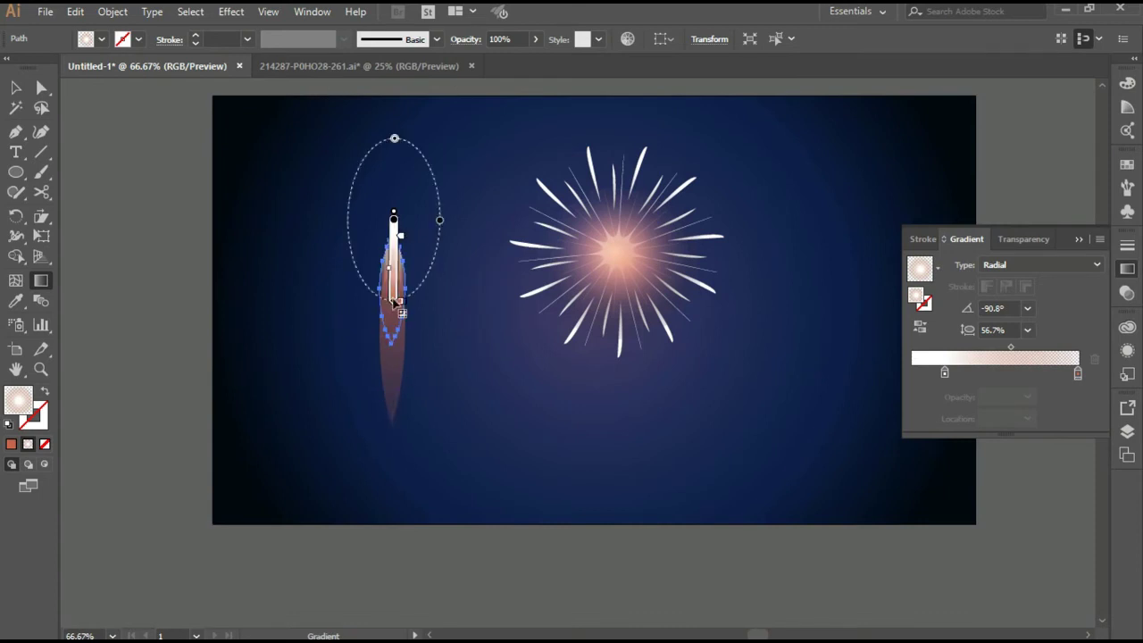
left_click_drag(393, 300, 391, 375)
left_click(18, 88)
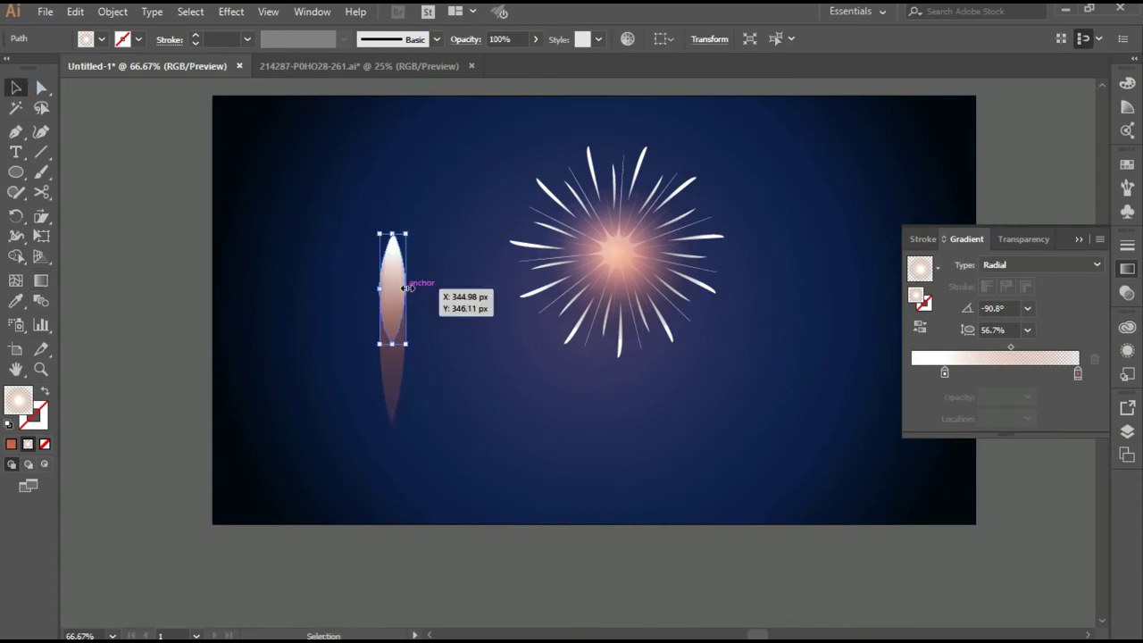
Step: Make the white flame copy narrower
left_click(169, 343)
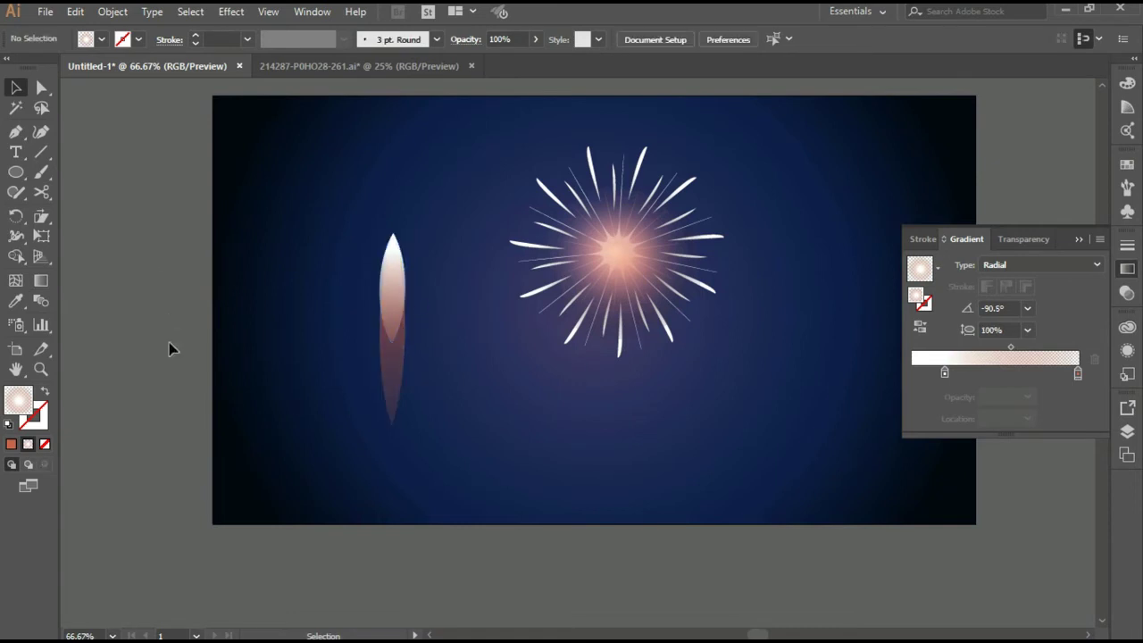
scroll(307, 405, "up", 3, "alt")
scroll(497, 301, "down", 1, "alt")
left_click(408, 381)
left_click_drag(441, 315, 421, 317)
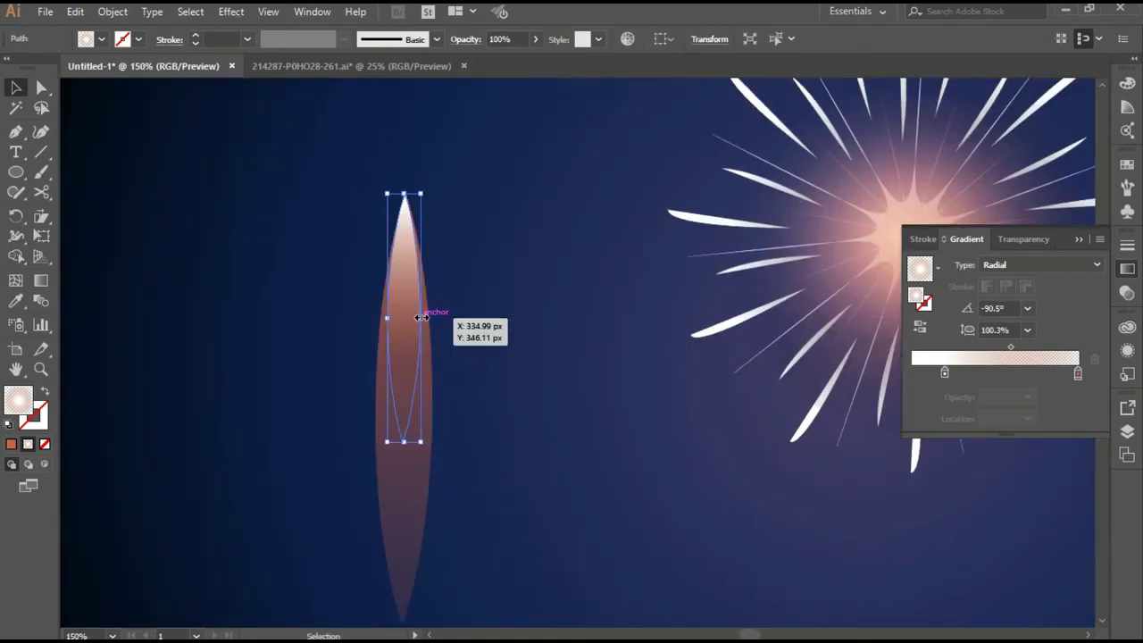
left_click(127, 314)
scroll(526, 454, "down", 1, "alt")
scroll(526, 454, "up", 1, "alt")
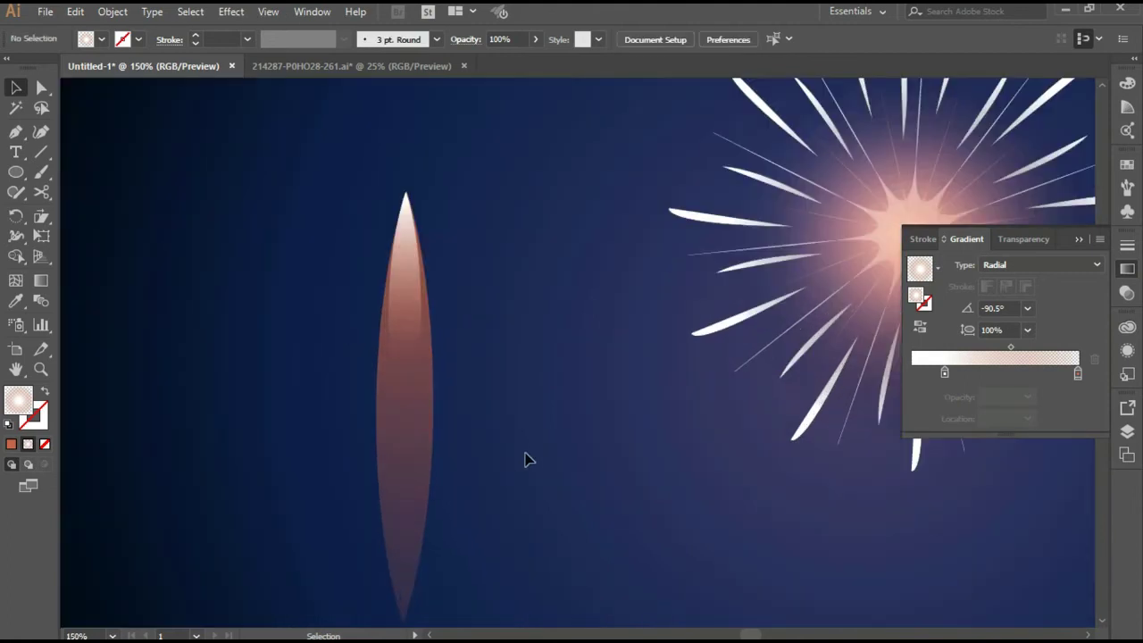
Step: Apply a Gaussian Blur of about 7.5 pixels to both flame shapes, then fit the artboard in view
left_click_drag(341, 239, 473, 386)
left_click(239, 11)
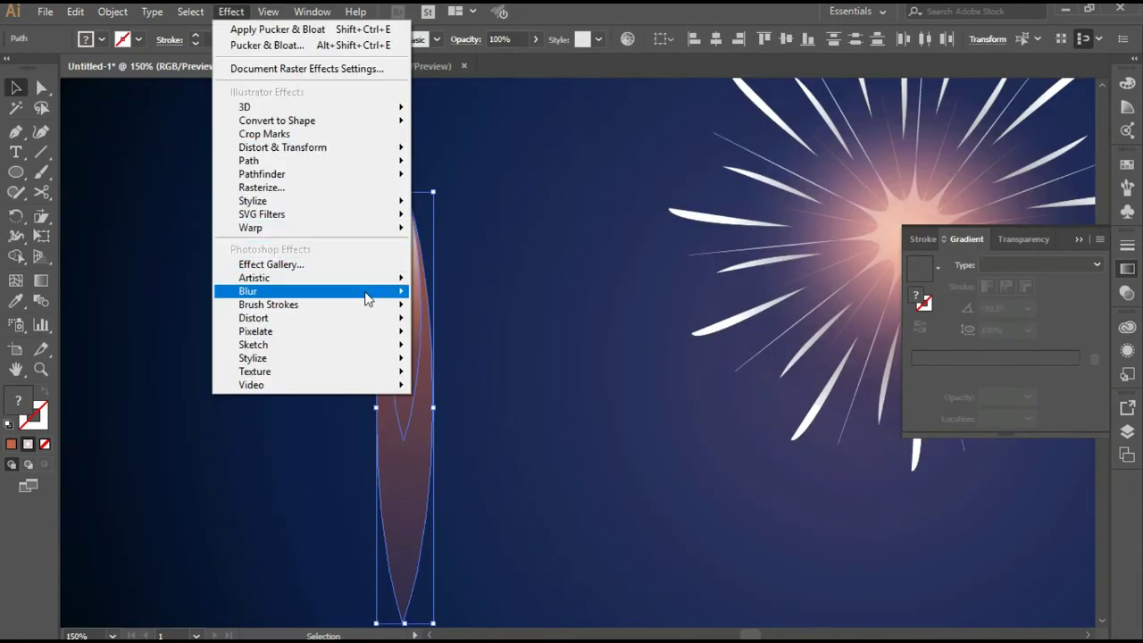
left_click(454, 221)
left_click(757, 263)
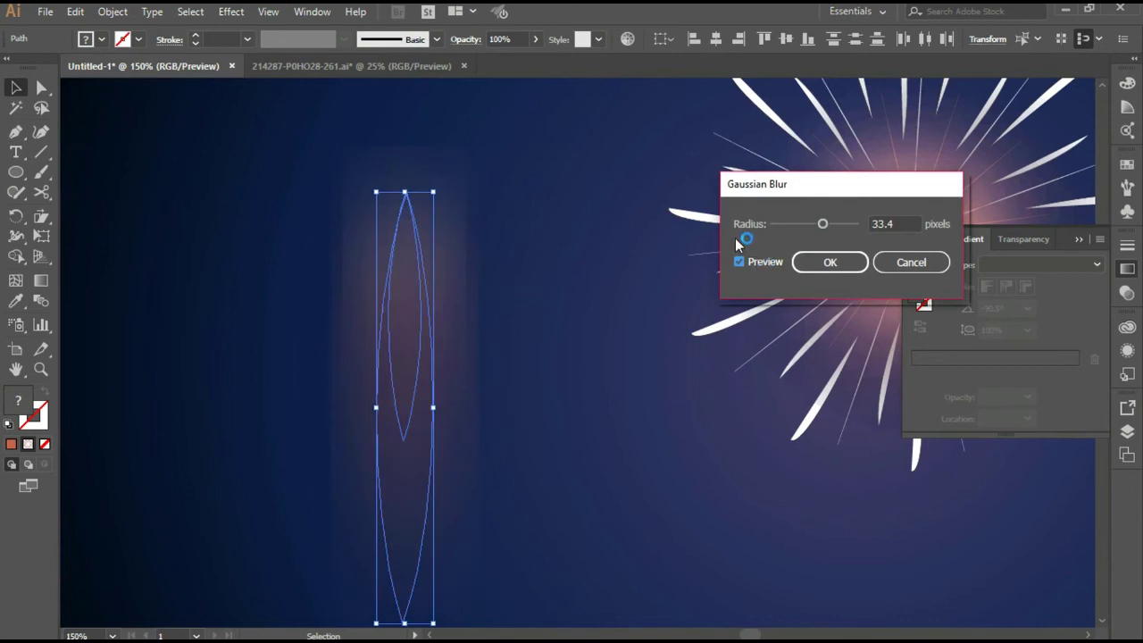
left_click_drag(823, 225, 811, 224)
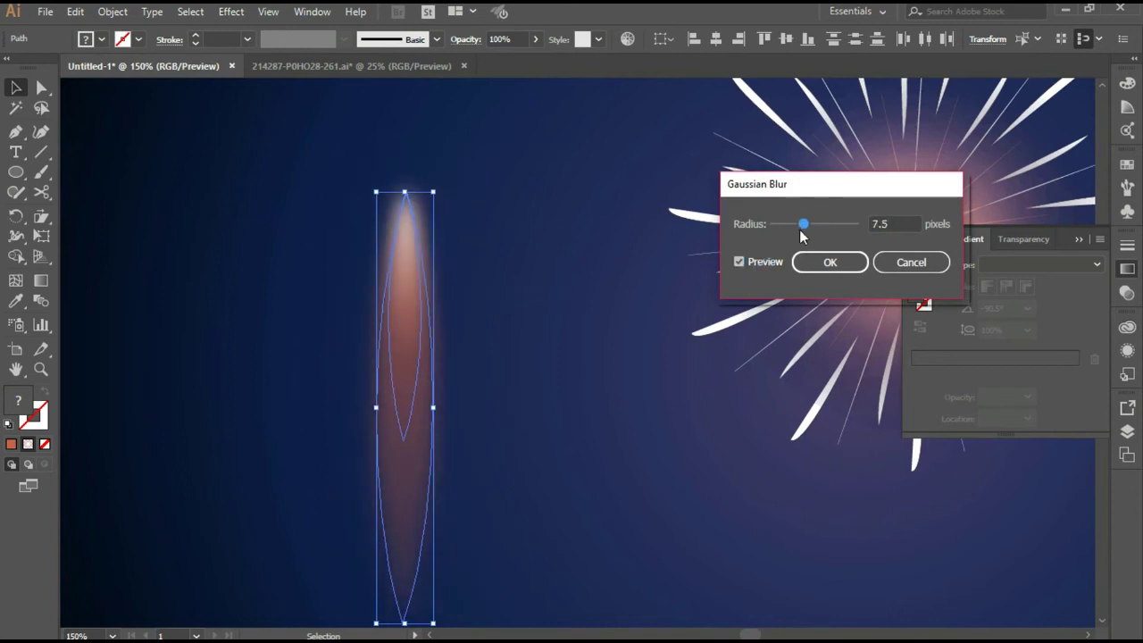
left_click(830, 262)
left_click(301, 292)
key("ctrl+0")
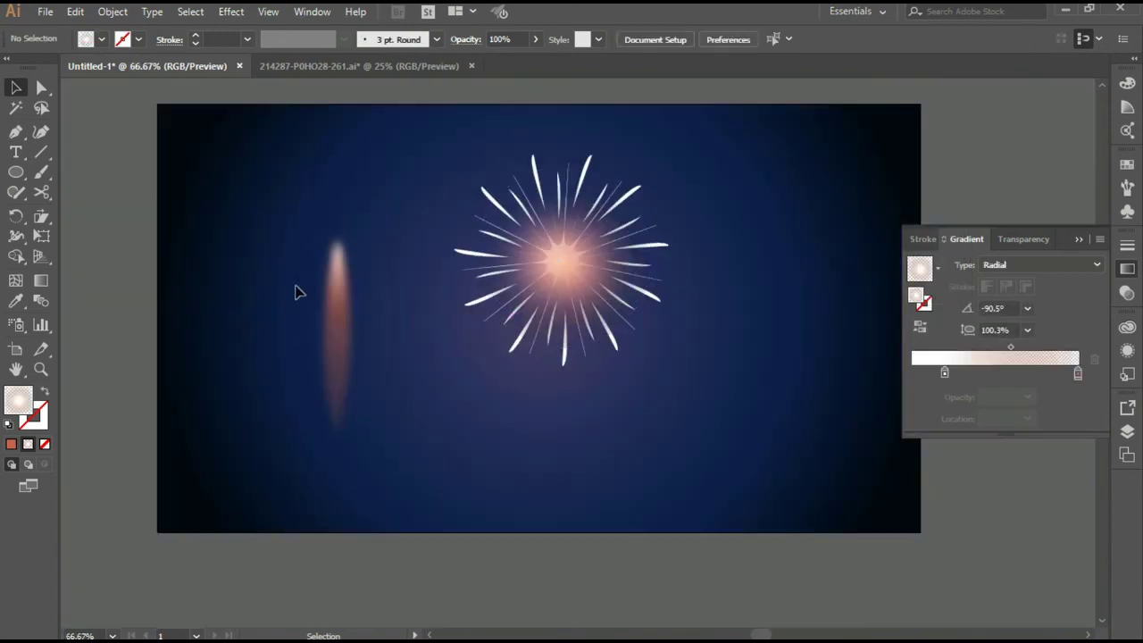
Step: Place a shortened copy of the blurred flame to the left and rotate copies into an upward fan
left_click_drag(328, 297, 286, 307)
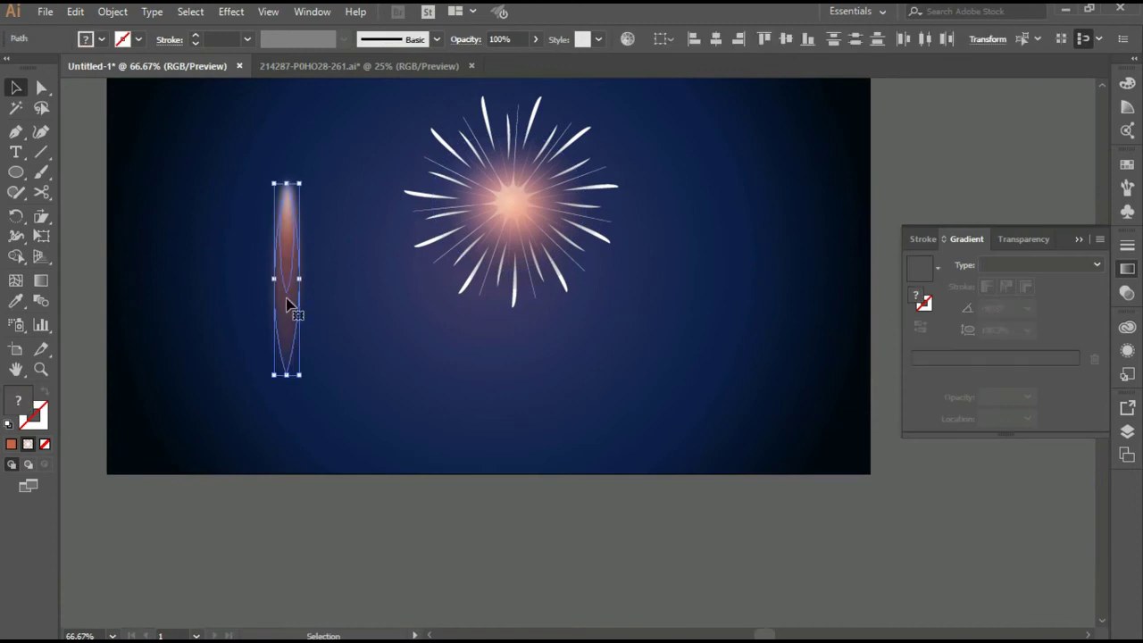
mouse_move(285, 260)
left_mouse_down()
mouse_move(294, 301)
mouse_move(249, 343)
mouse_move(334, 355)
left_mouse_up()
mouse_move(332, 460)
left_mouse_down()
mouse_move(338, 374)
mouse_move(355, 339)
mouse_move(319, 333)
mouse_move(285, 276)
left_mouse_up()
left_click_drag(371, 326, 469, 362)
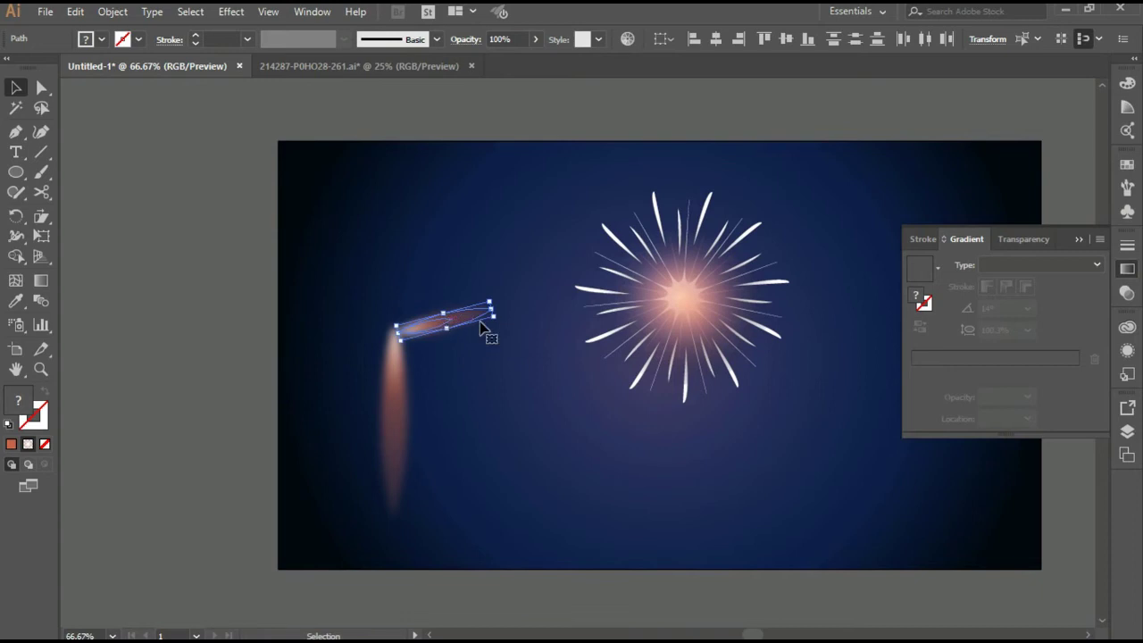
left_click(19, 221)
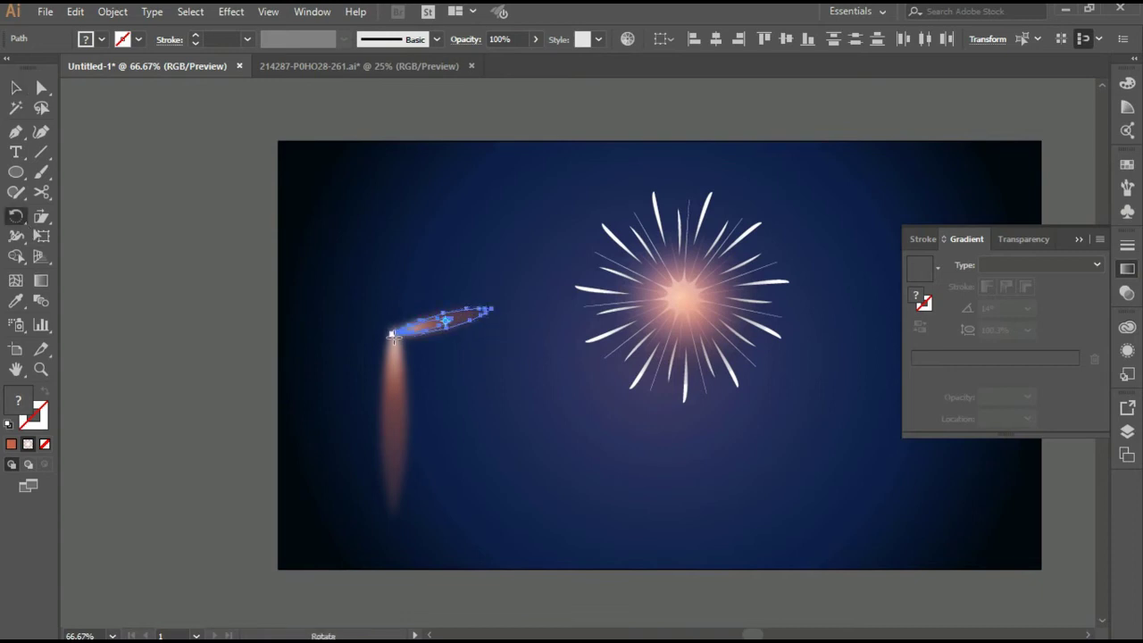
left_click_drag(458, 319, 413, 269)
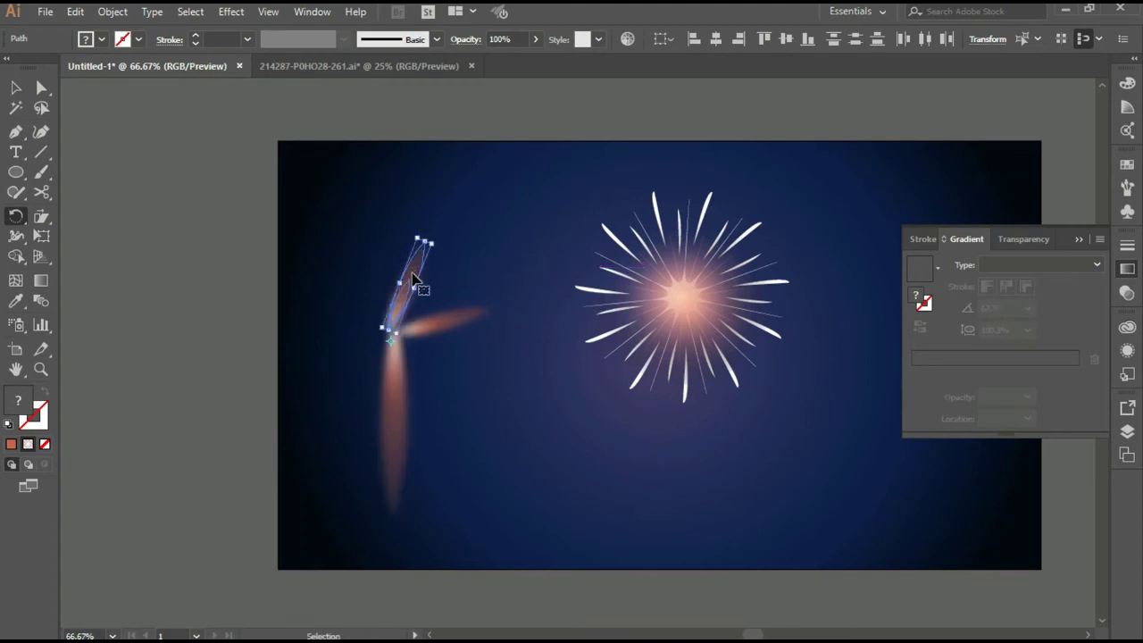
mouse_move(437, 322)
left_mouse_down()
mouse_move(353, 278)
mouse_move(332, 330)
left_mouse_up()
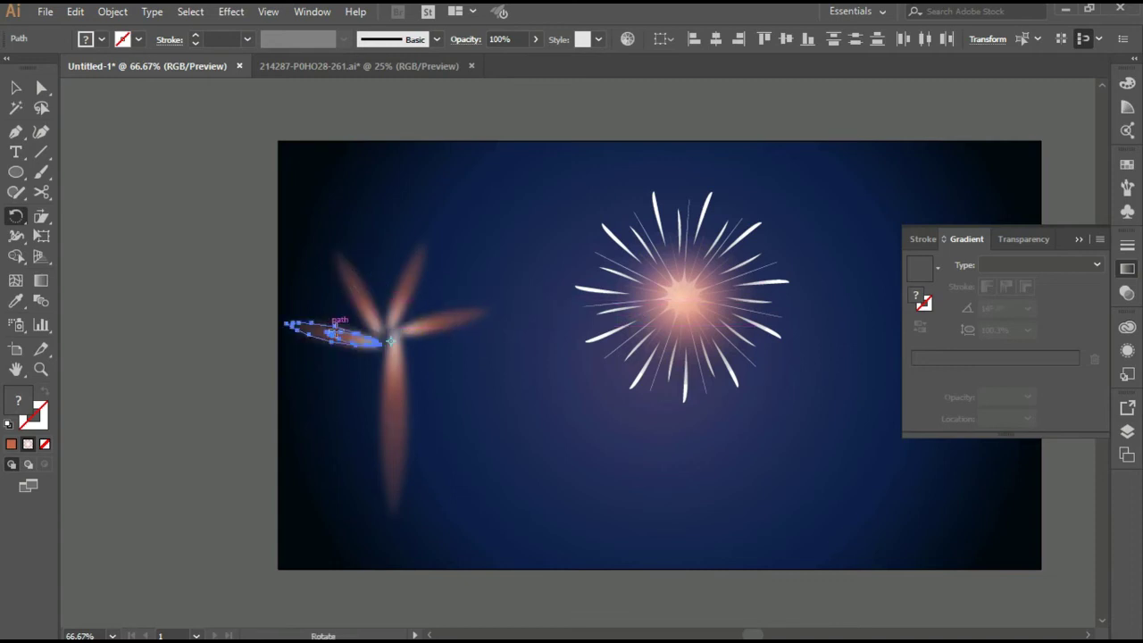
left_click(15, 88)
Step: Move the fan of blurred streaks to the left side of the artboard
left_click_drag(380, 185, 543, 345)
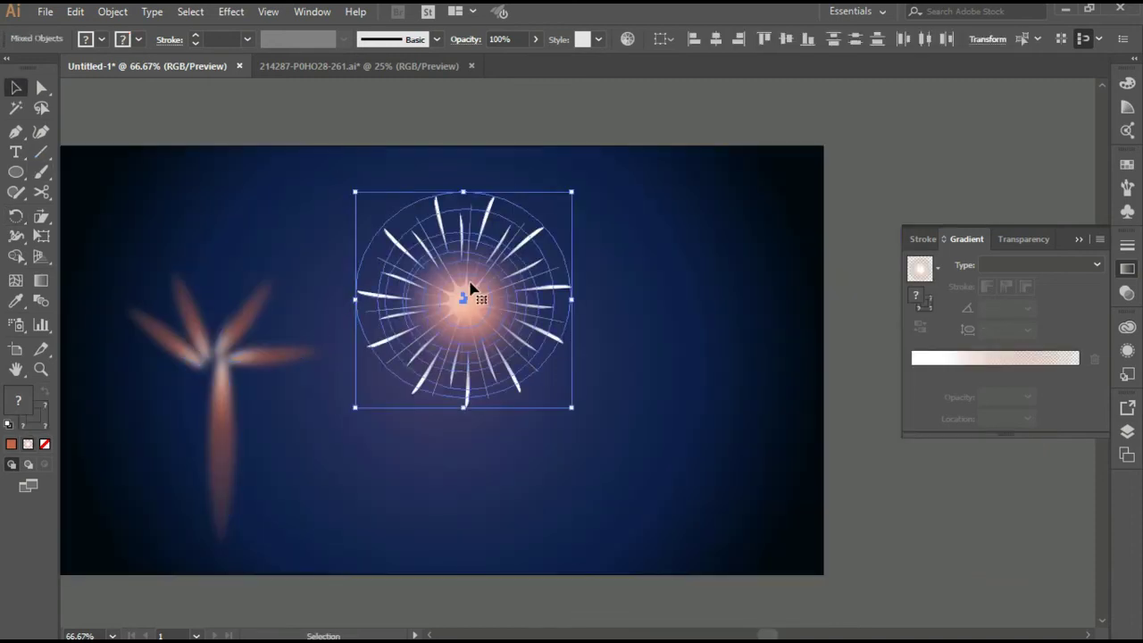
right_click(467, 293)
left_click(539, 330)
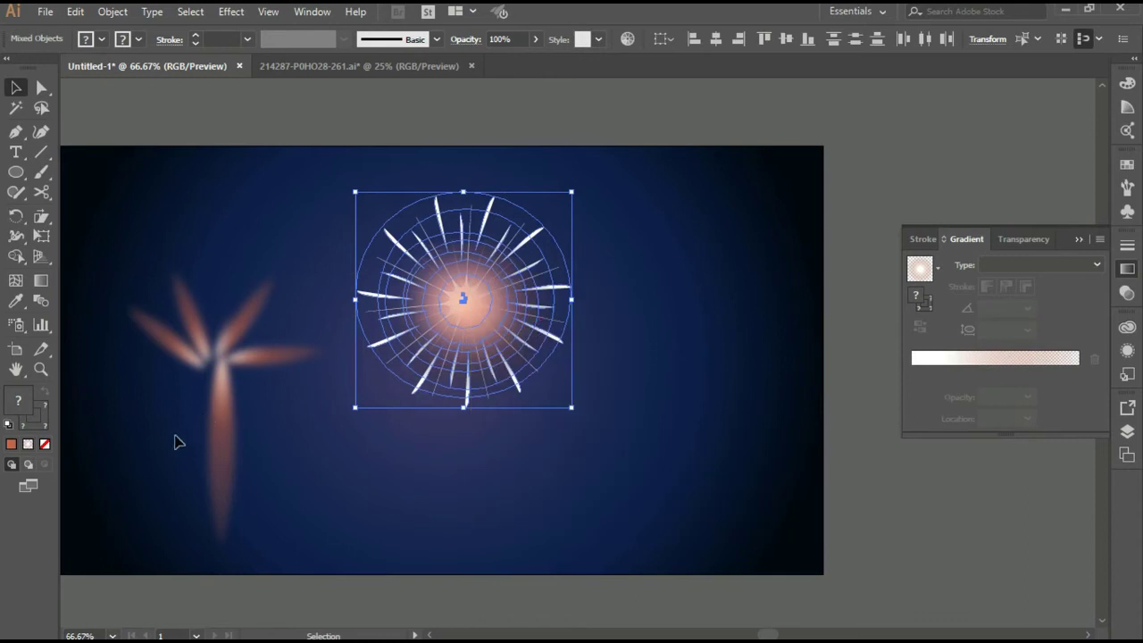
left_click(474, 559)
left_click_drag(128, 304, 273, 408)
left_click_drag(441, 455, 183, 465)
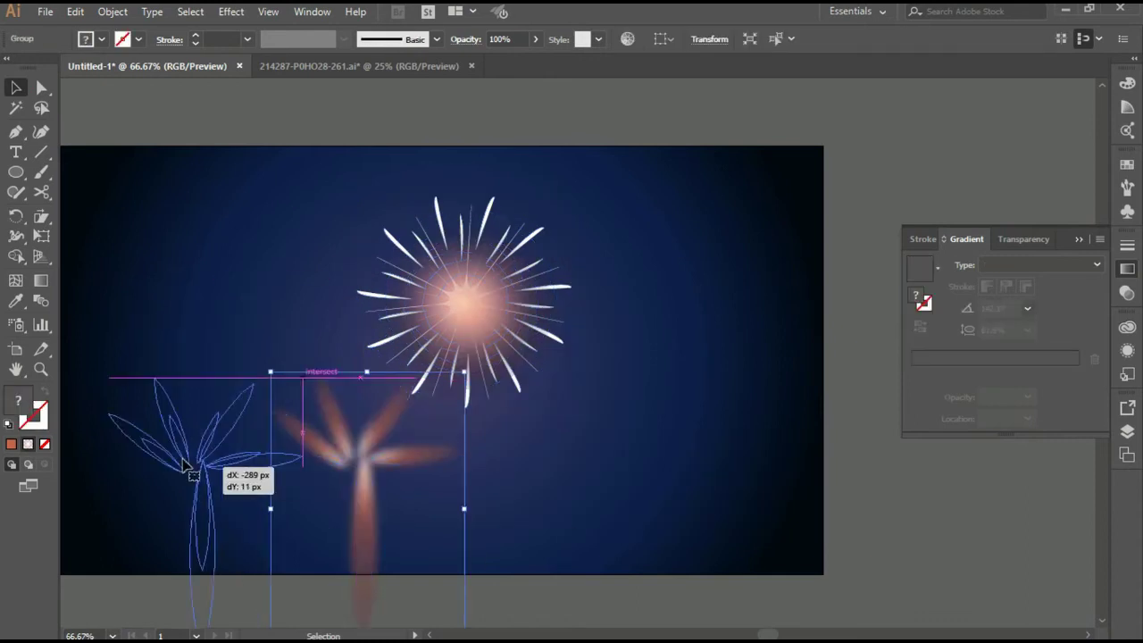
Step: Pull the two radial glows off the starburst and nudge the starburst slightly up and right
left_click(483, 315)
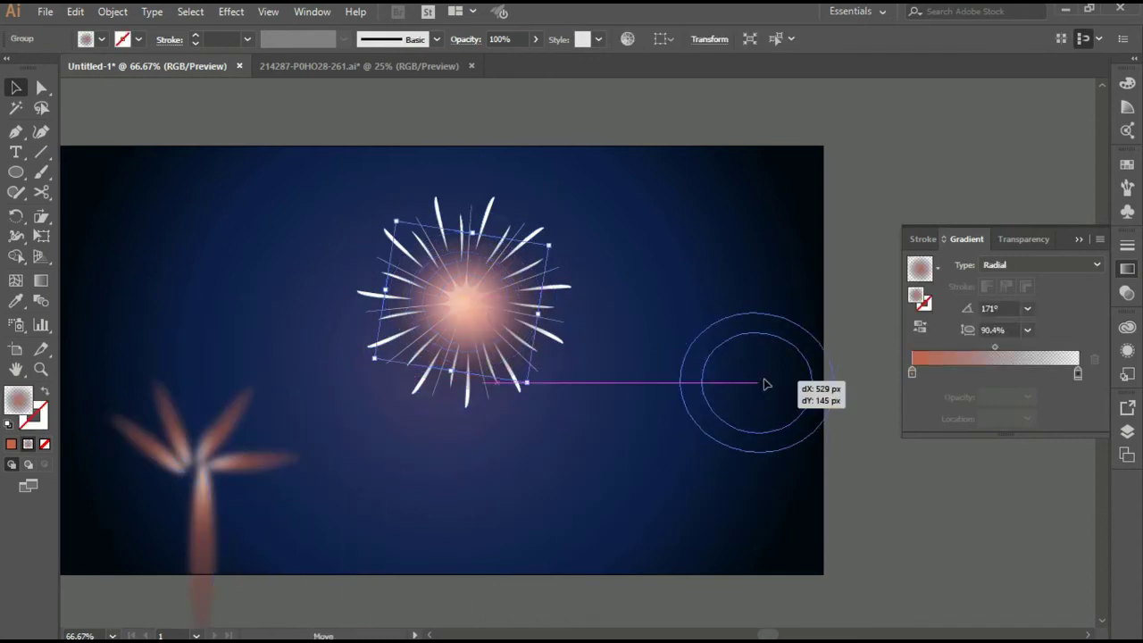
left_click_drag(473, 307, 765, 383)
left_click_drag(459, 309, 684, 268)
mouse_move(758, 410)
left_mouse_down()
mouse_move(439, 331)
mouse_move(452, 309)
left_mouse_up()
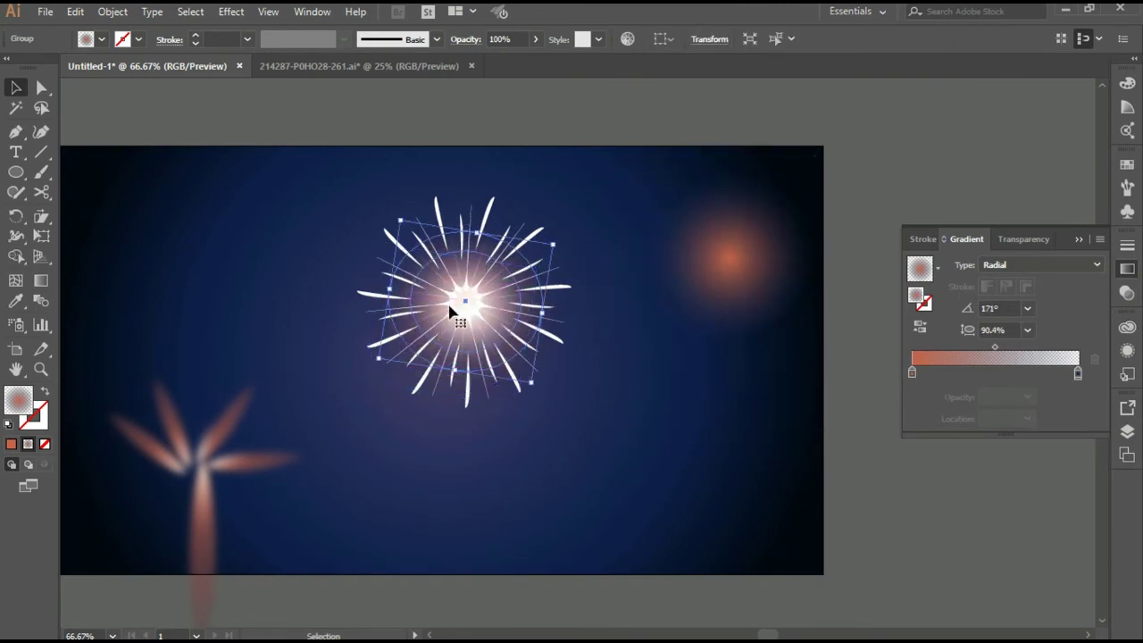
Step: Stand the vertical tail streak under the starburst and stretch it taller
left_click(148, 510)
mouse_move(215, 489)
left_mouse_down()
mouse_move(490, 382)
mouse_move(464, 380)
left_mouse_up()
left_click_drag(478, 503, 491, 601)
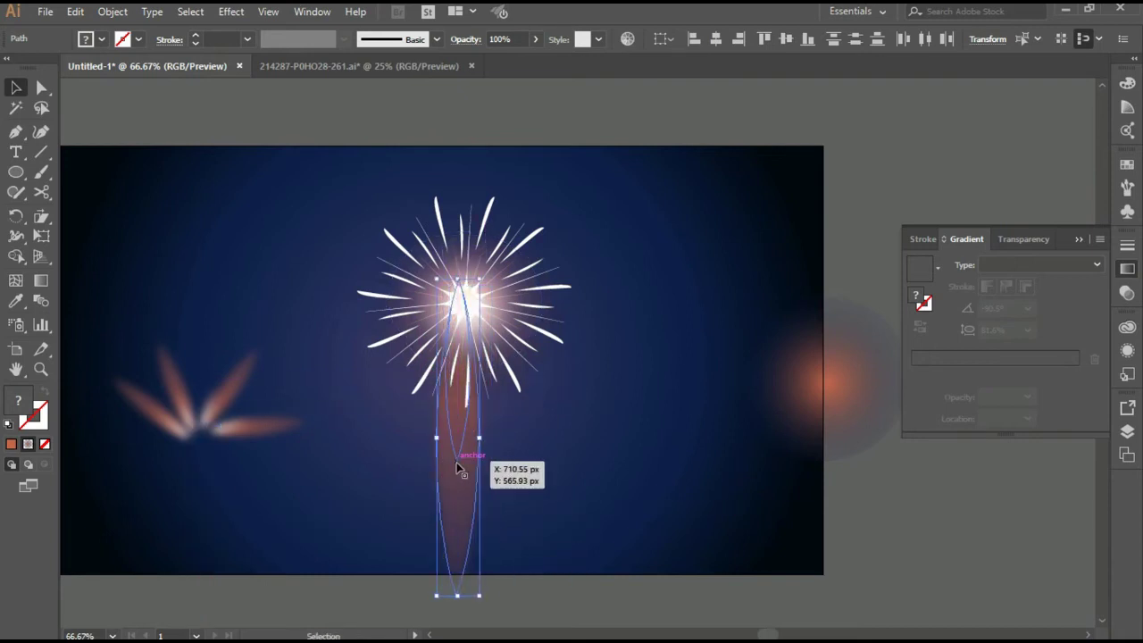
Step: Make the tail narrower and stretch its gradient down its full length
mouse_move(474, 471)
left_mouse_down()
mouse_move(467, 462)
mouse_move(483, 511)
left_mouse_up()
left_click(542, 480)
left_click(464, 451)
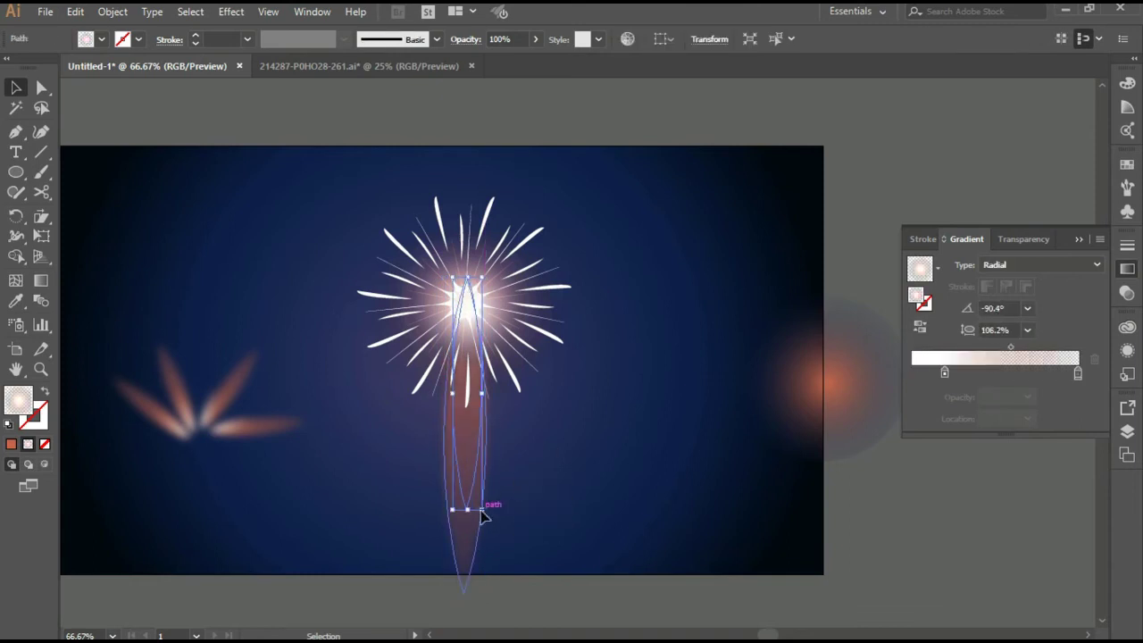
key("g")
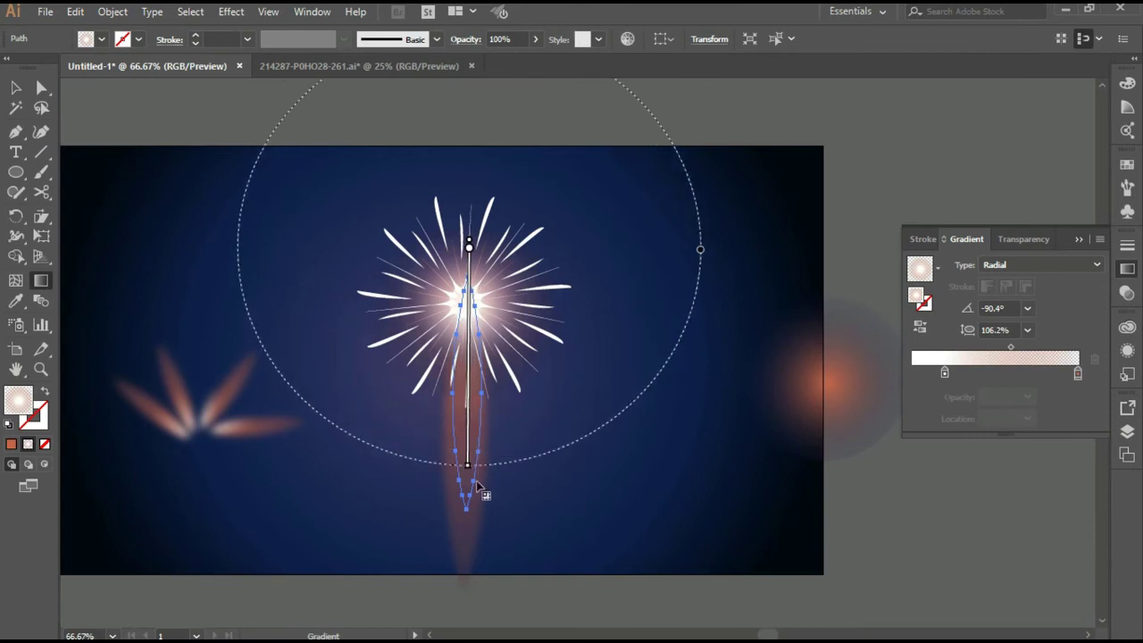
left_click_drag(468, 490, 468, 576)
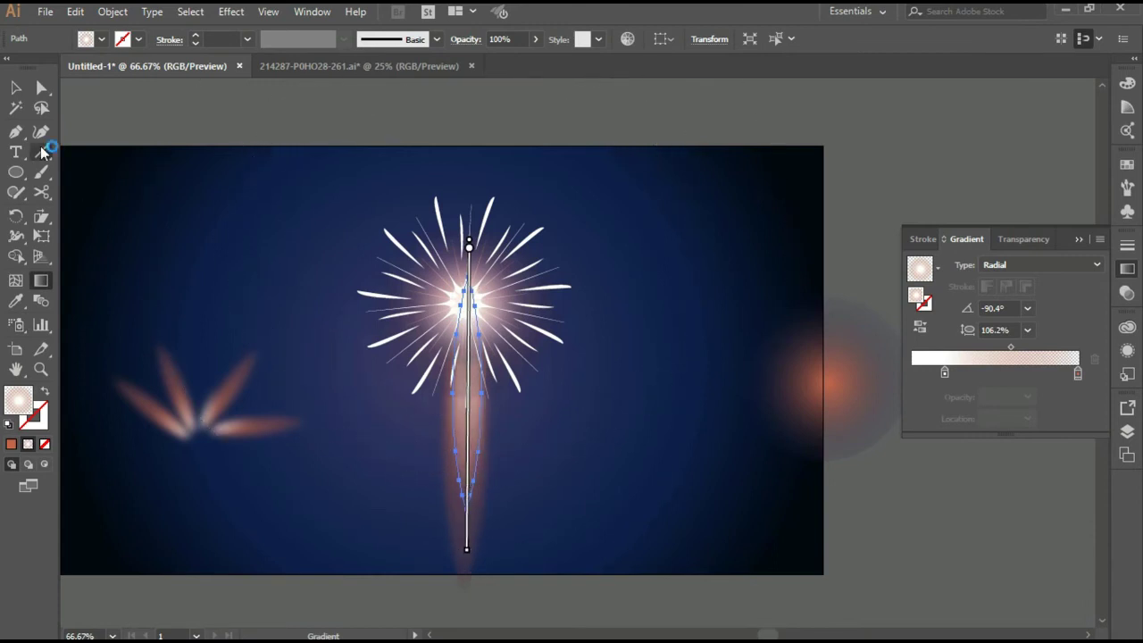
left_click(16, 86)
left_click(653, 585)
scroll(647, 488, "down", 1)
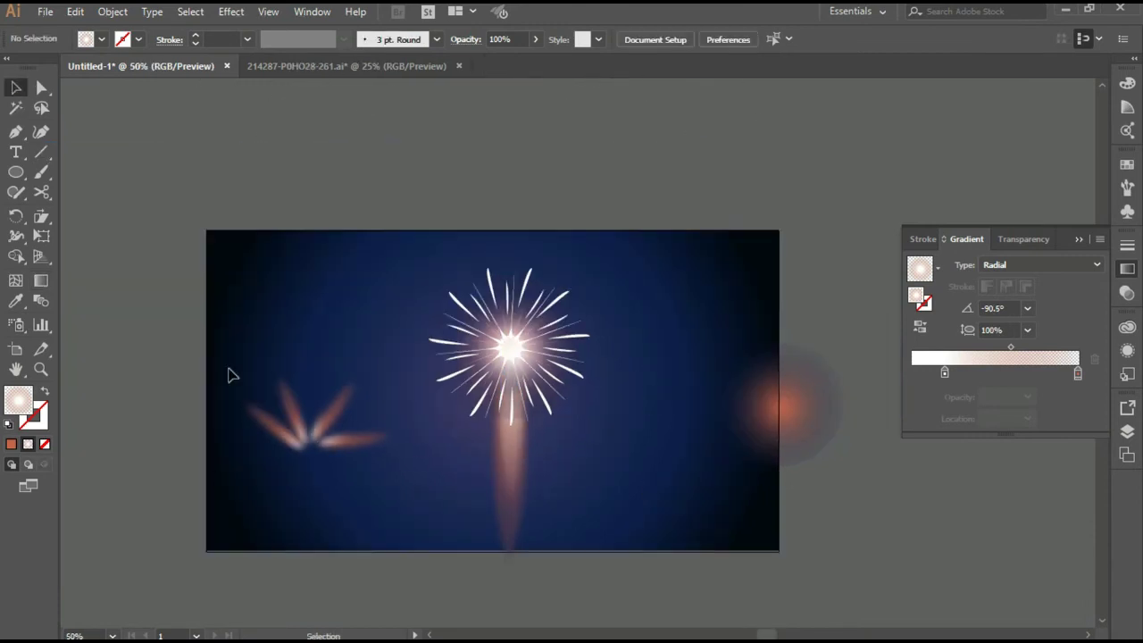
Step: Move two blurred streaks from the left fan onto the firework's centre
left_click_drag(228, 375, 384, 491)
left_click(382, 490)
left_click_drag(288, 440, 487, 344)
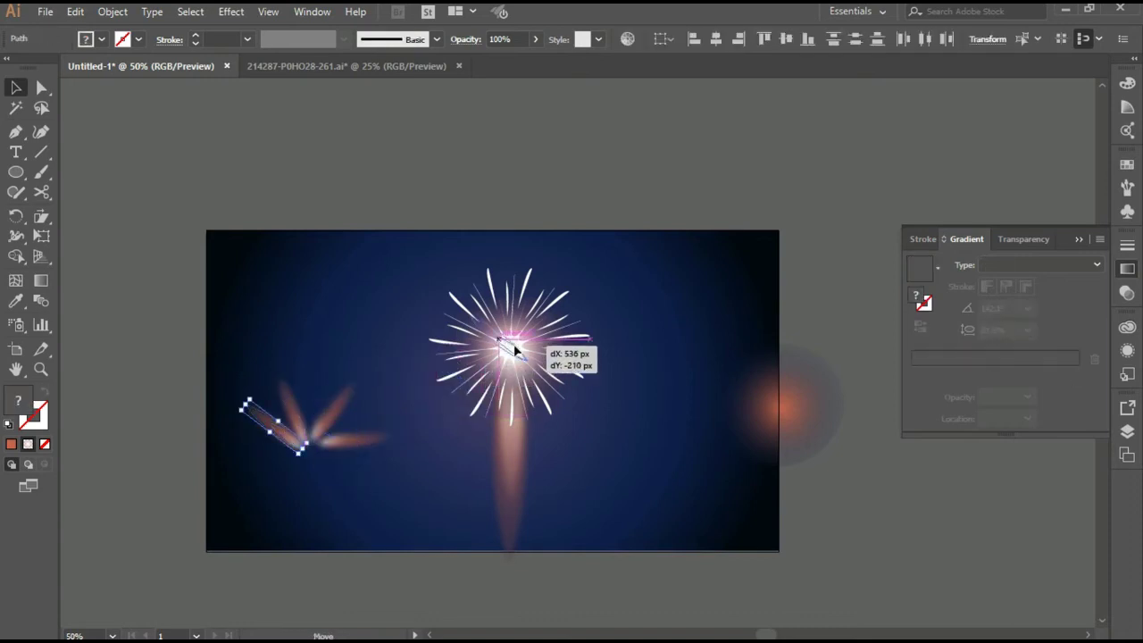
left_click(655, 485)
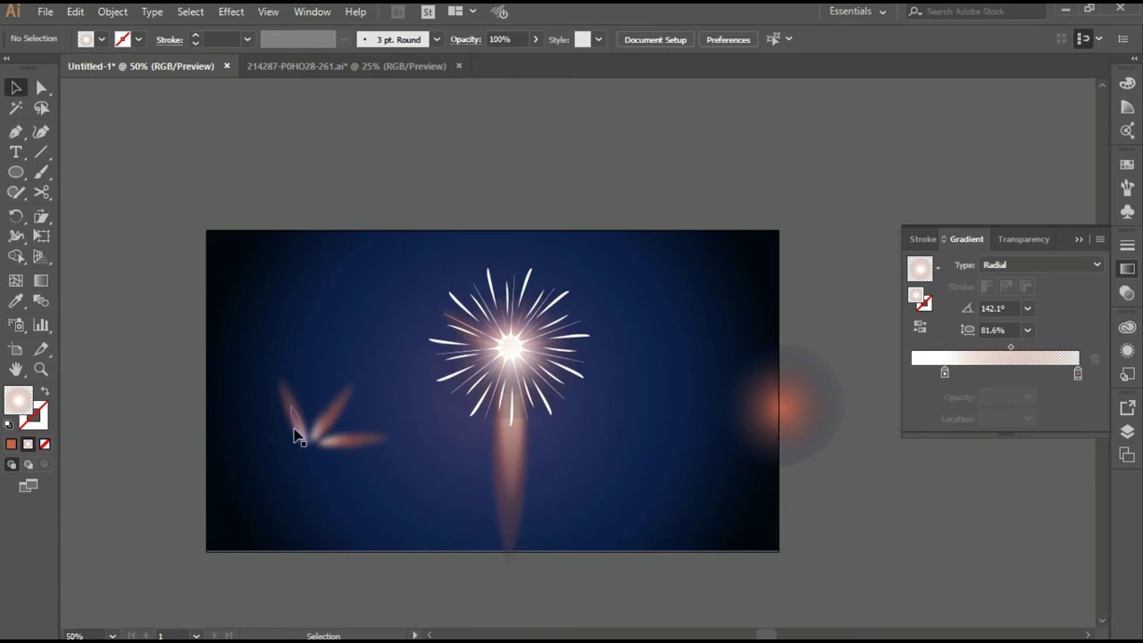
mouse_move(306, 428)
left_mouse_down()
mouse_move(301, 420)
mouse_move(506, 320)
left_mouse_up()
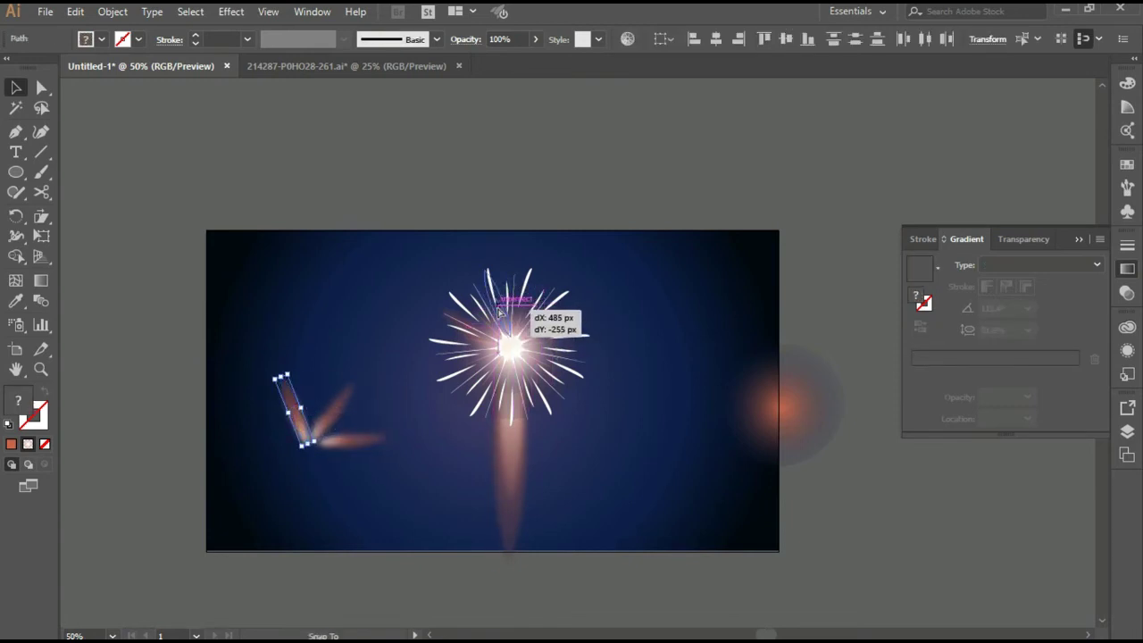
left_click(399, 511)
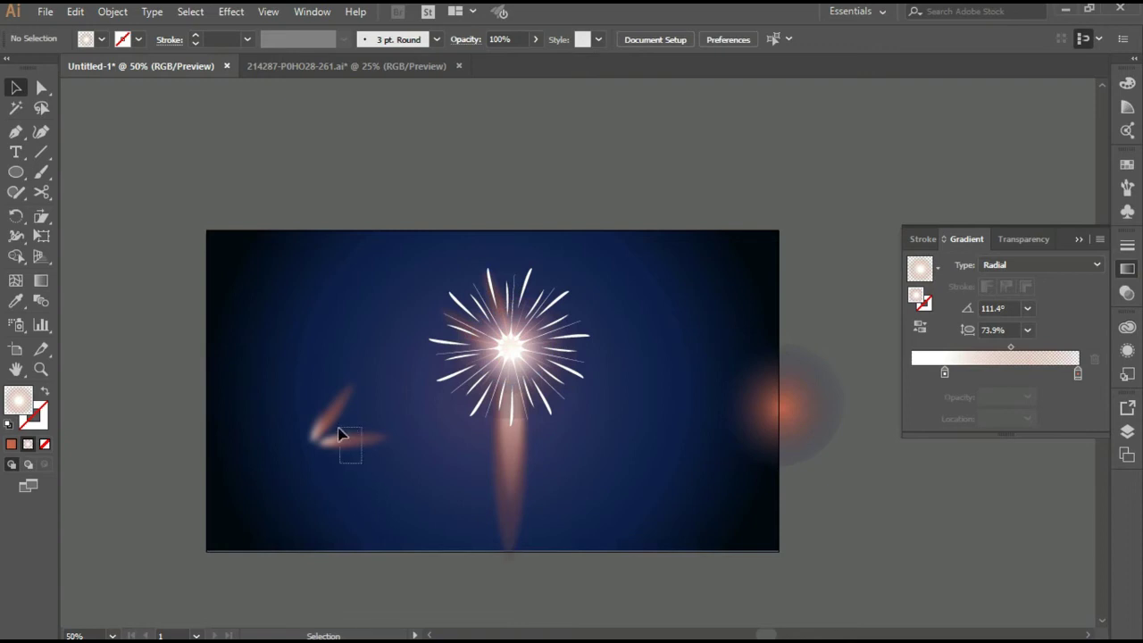
left_click_drag(339, 434, 554, 345)
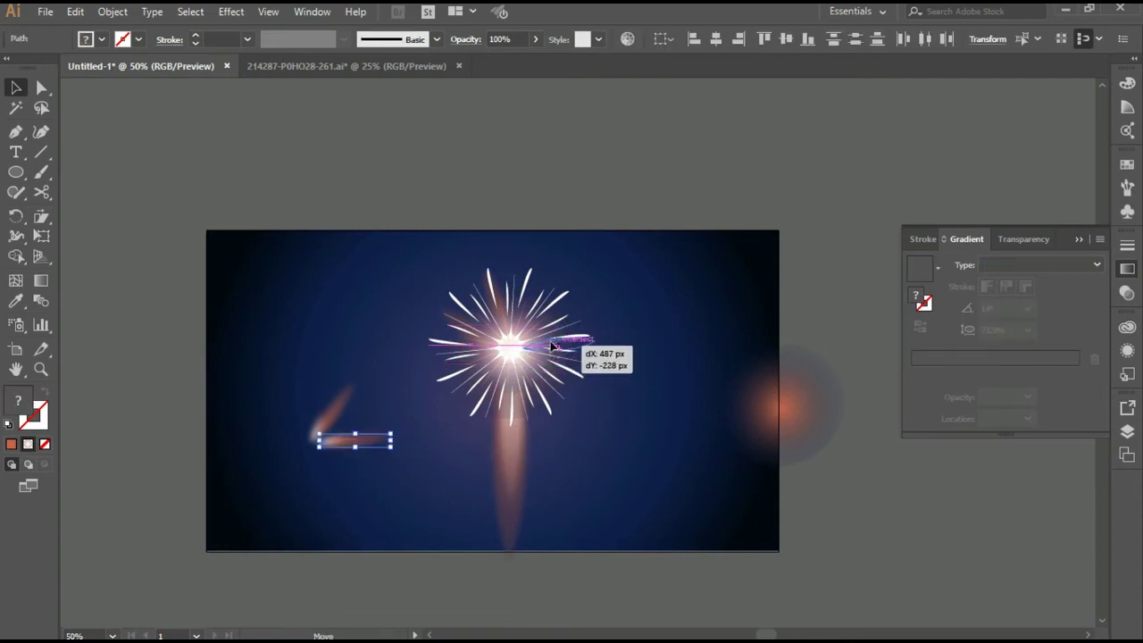
left_click_drag(553, 345, 555, 345)
left_click(325, 471)
Step: Rotate the last small streak onto the firework's lower edge and move the orange glow onto the firework
left_click(348, 436)
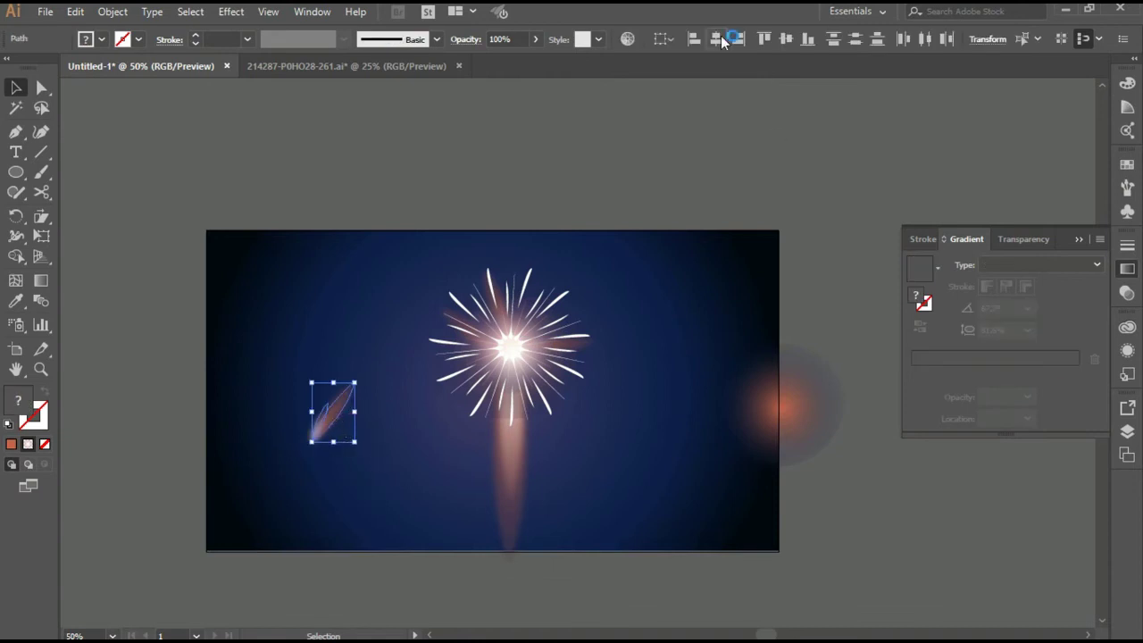
mouse_move(331, 415)
left_mouse_down()
mouse_move(595, 398)
mouse_move(616, 488)
left_mouse_up()
left_click_drag(589, 399, 545, 393)
left_click(671, 518)
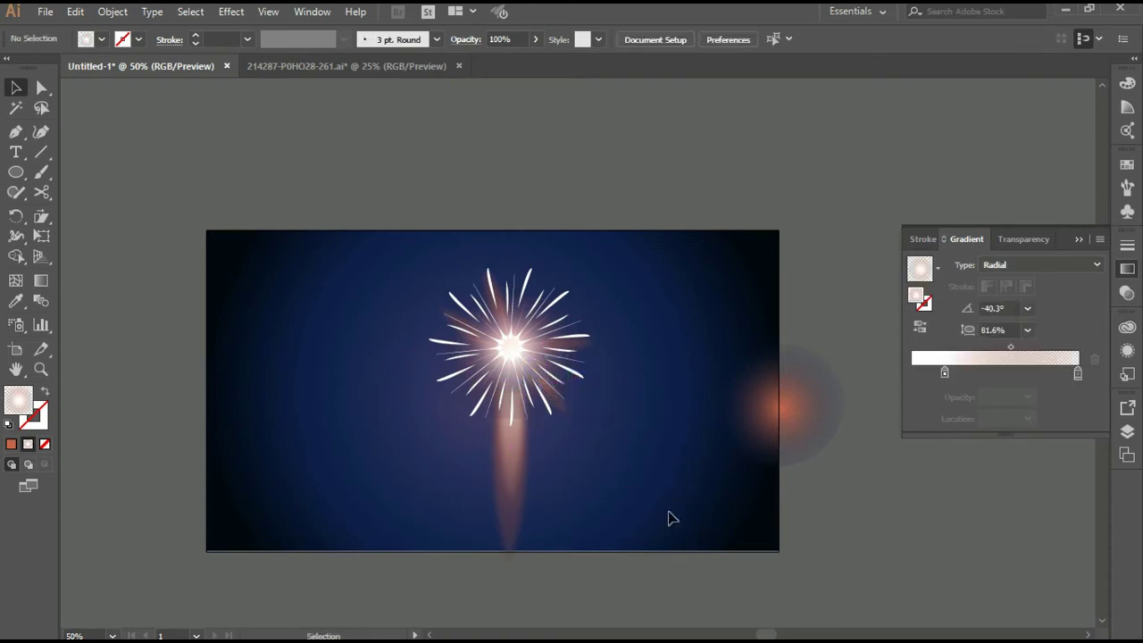
left_click_drag(856, 468, 590, 413)
left_click(819, 497)
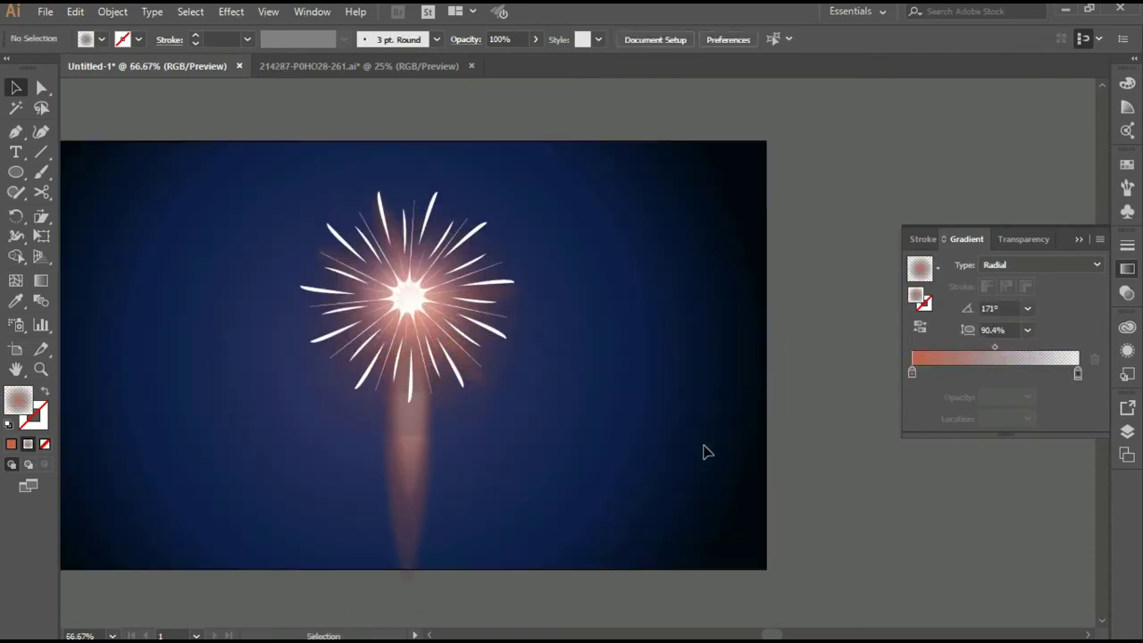
Step: Group the firework with its glow and tail
mouse_move(679, 420)
left_mouse_down()
mouse_move(741, 425)
mouse_move(732, 421)
left_mouse_up()
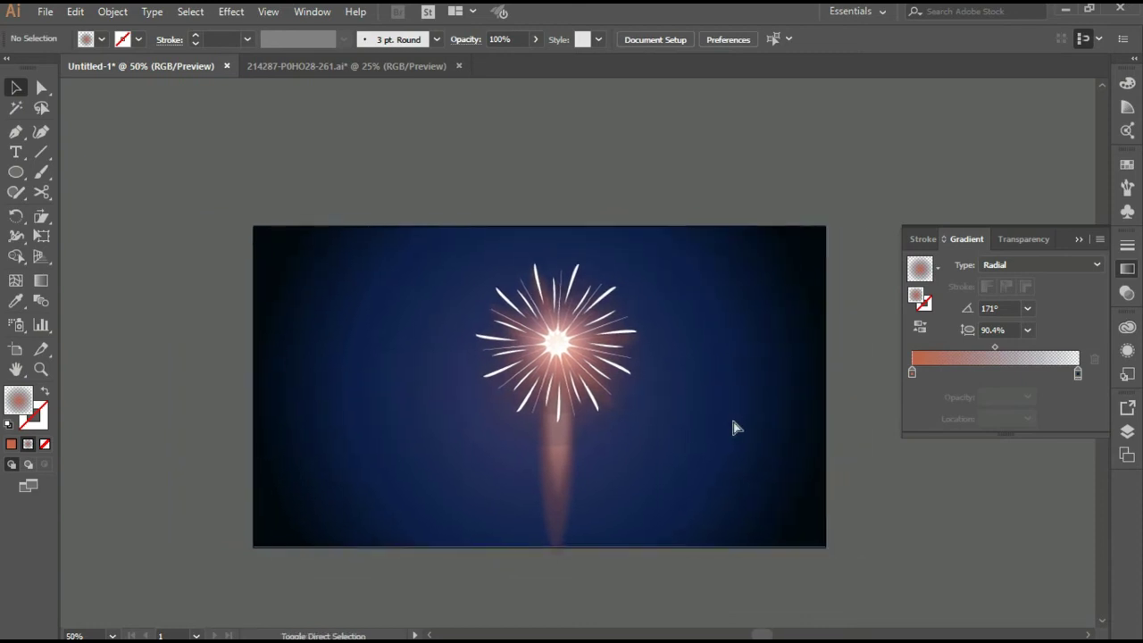
left_click_drag(620, 428, 562, 331)
right_click(556, 338)
left_click(640, 425)
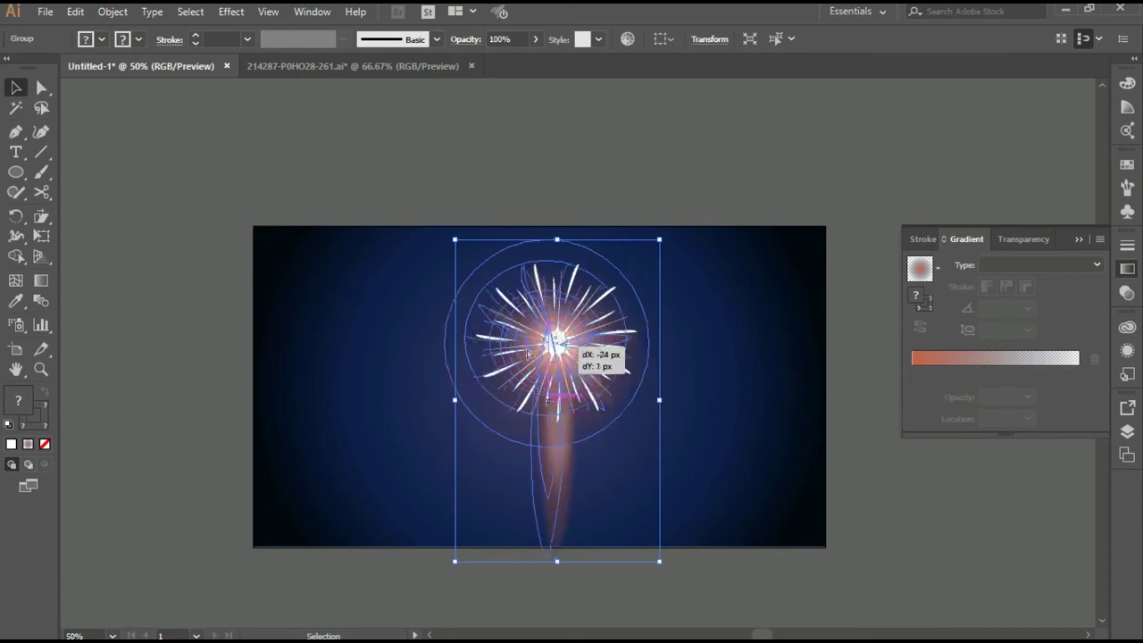
left_click_drag(554, 349, 412, 363)
key("ctrl+z")
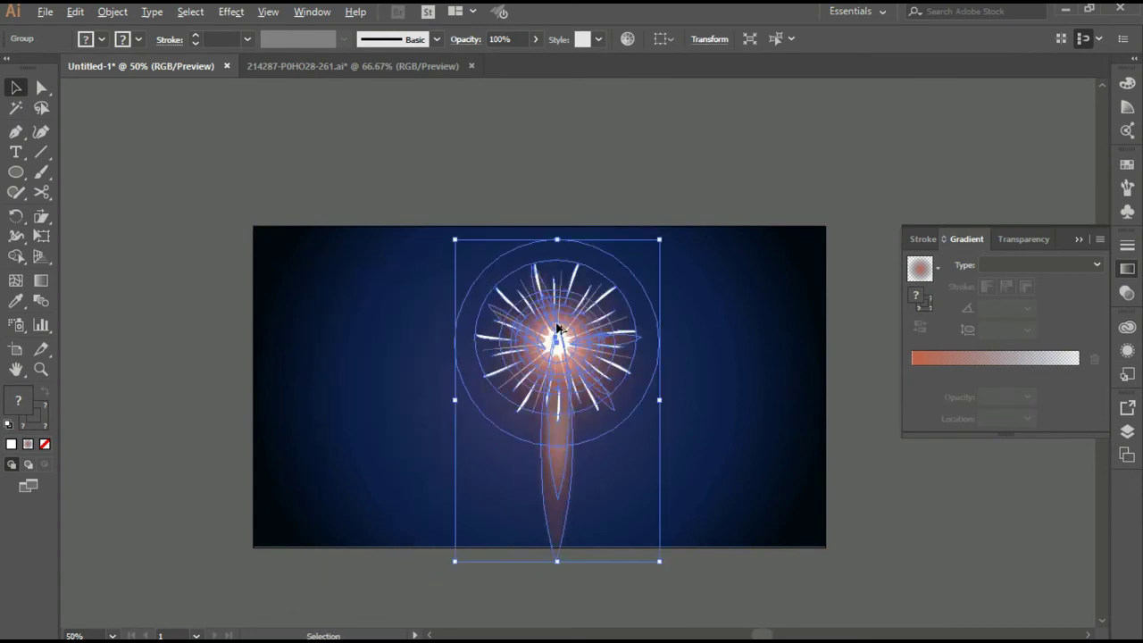
Step: Place a smaller copy left of the big firework, tilted so its tail points lower right
left_click_drag(558, 329, 406, 384)
left_click_drag(467, 609, 516, 534)
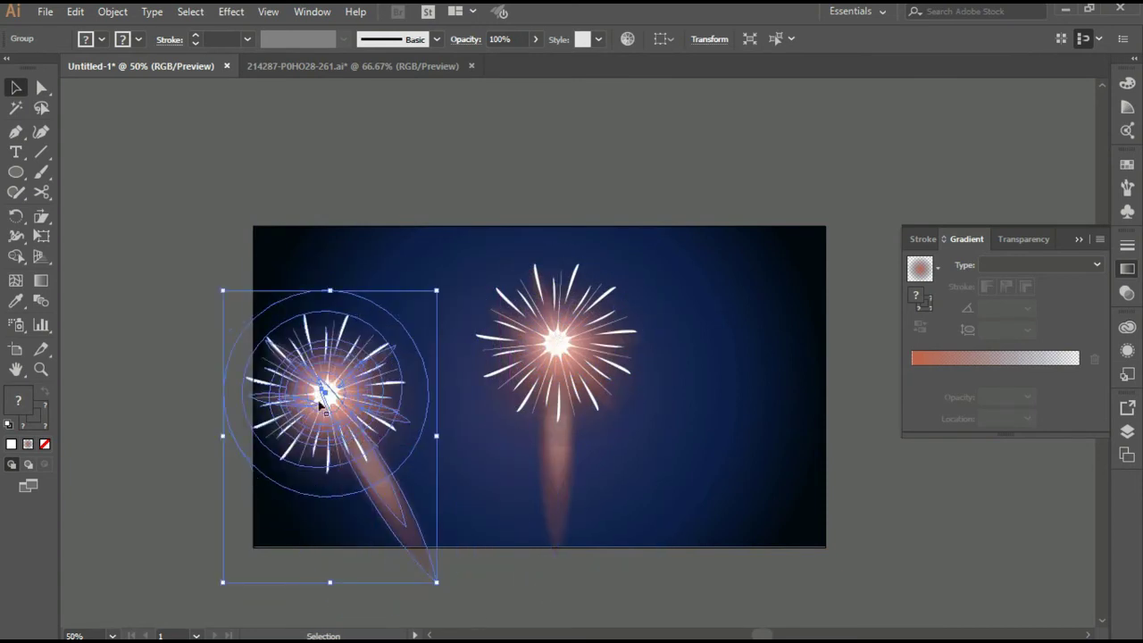
left_click_drag(436, 582, 395, 515)
left_click_drag(345, 435, 451, 420)
left_click_drag(499, 496, 520, 521)
left_click_drag(448, 404, 454, 355)
left_click(321, 545)
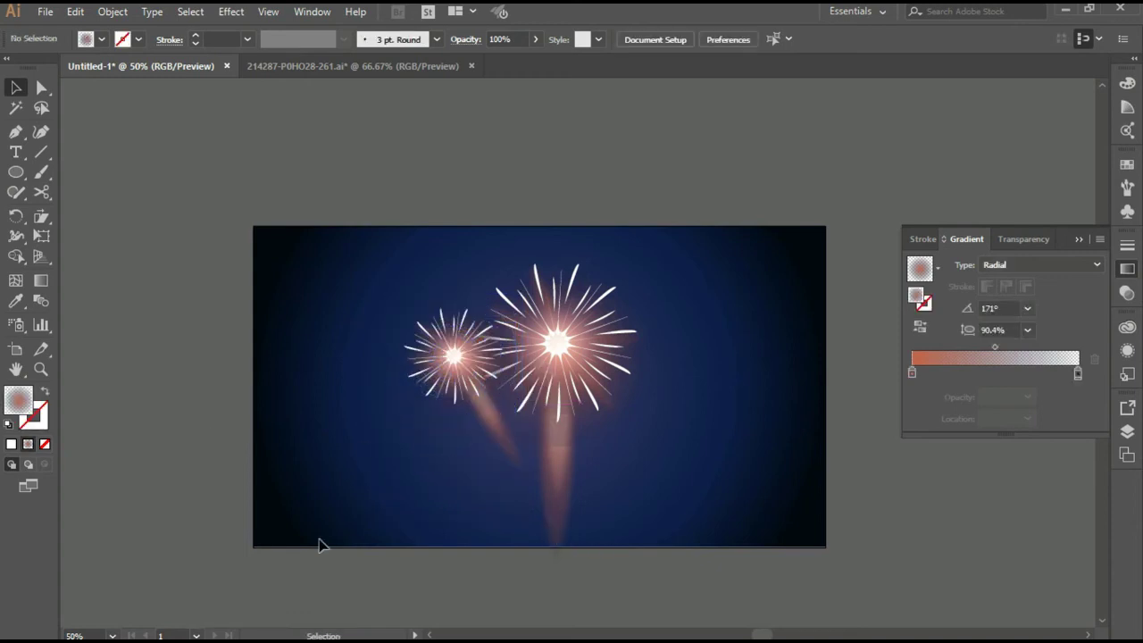
left_click(465, 425)
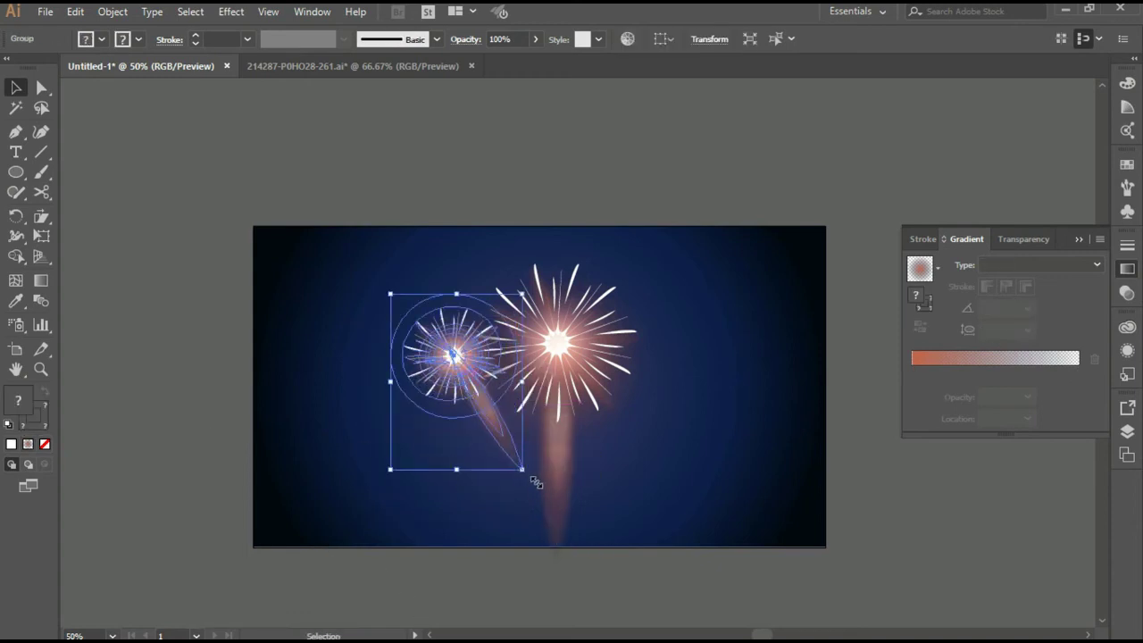
Step: Mirror the small firework horizontally and move it to the right of the big firework
left_click_drag(534, 482, 531, 470)
key("ctrl+shift+a")
left_click(411, 419)
right_click(410, 422)
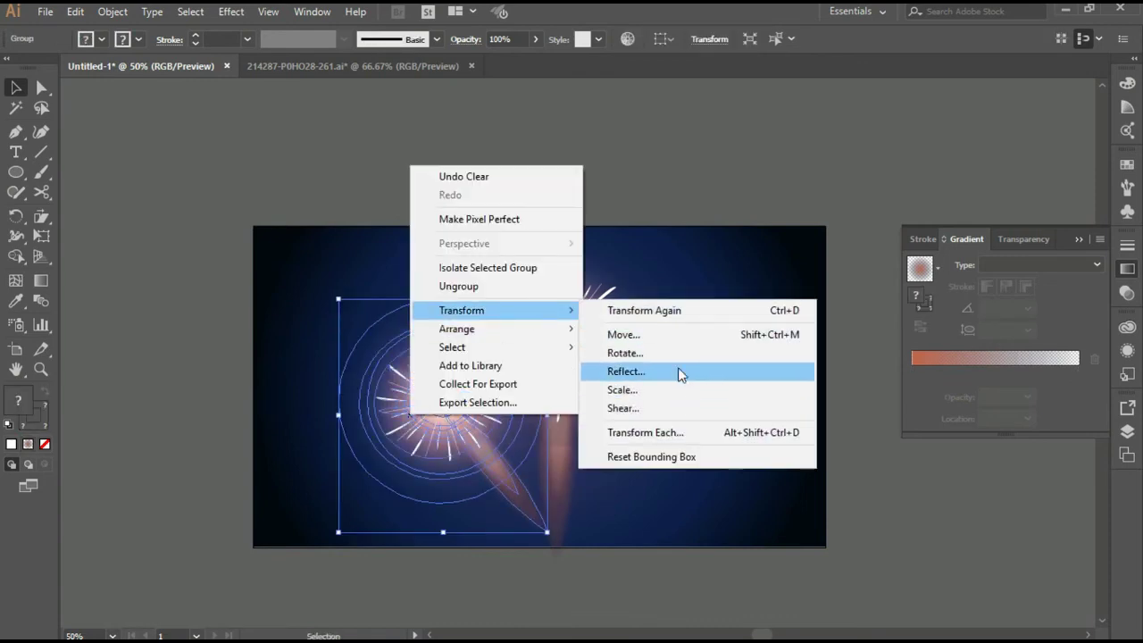
left_click(678, 372)
key("Return")
mouse_move(431, 415)
left_mouse_down()
mouse_move(685, 414)
mouse_move(672, 420)
left_mouse_up()
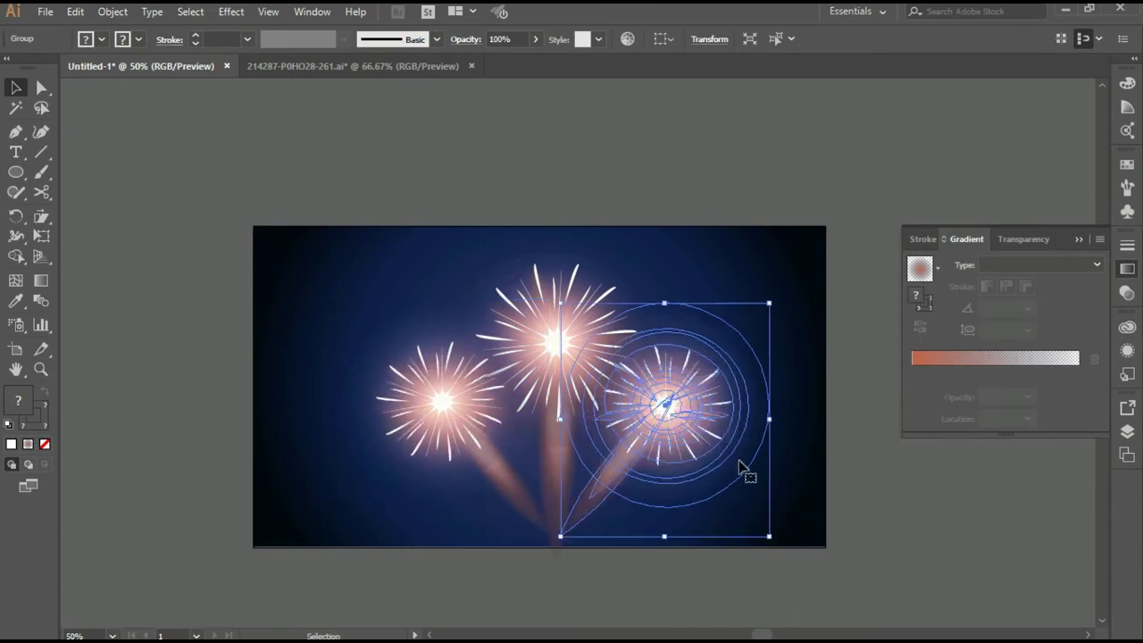
key("Right")
key("Right")
key("Right")
key("Right")
key("Right")
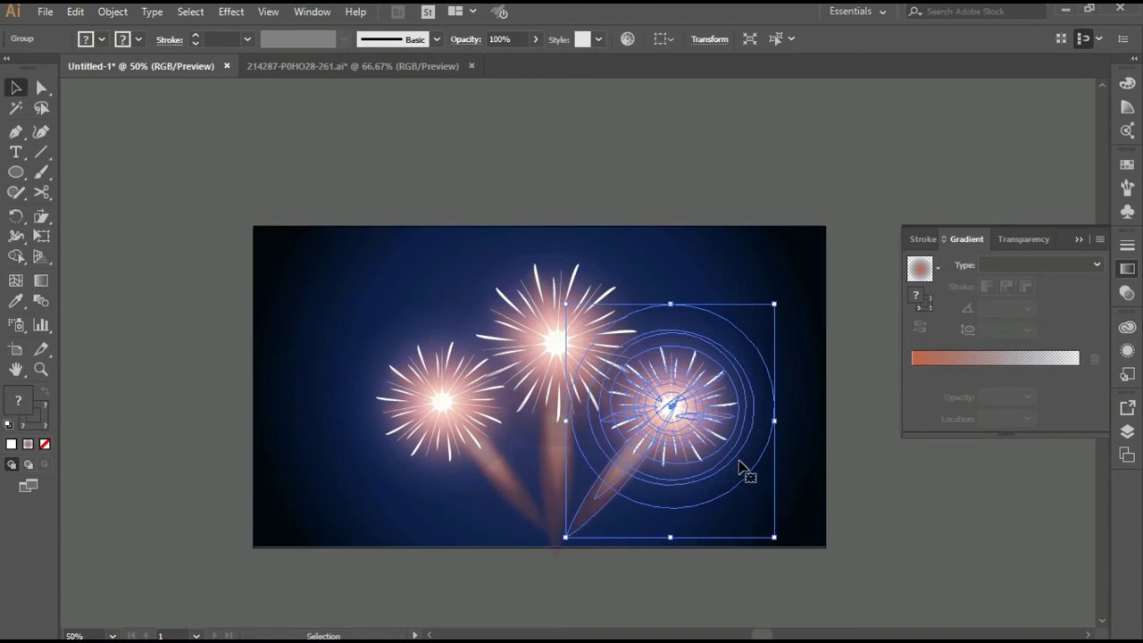
left_click(712, 585)
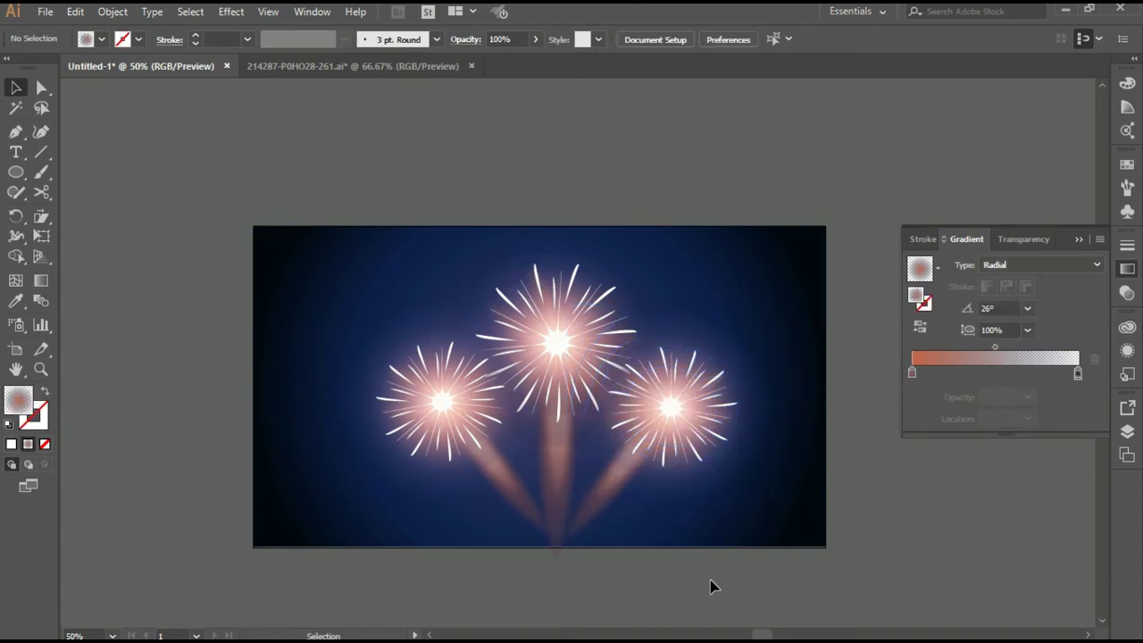
Step: Drag a copy of the right firework toward the bottom centre, rotate its trail downward and shrink it
left_click(654, 429)
left_click(772, 592)
left_click_drag(484, 422, 616, 554)
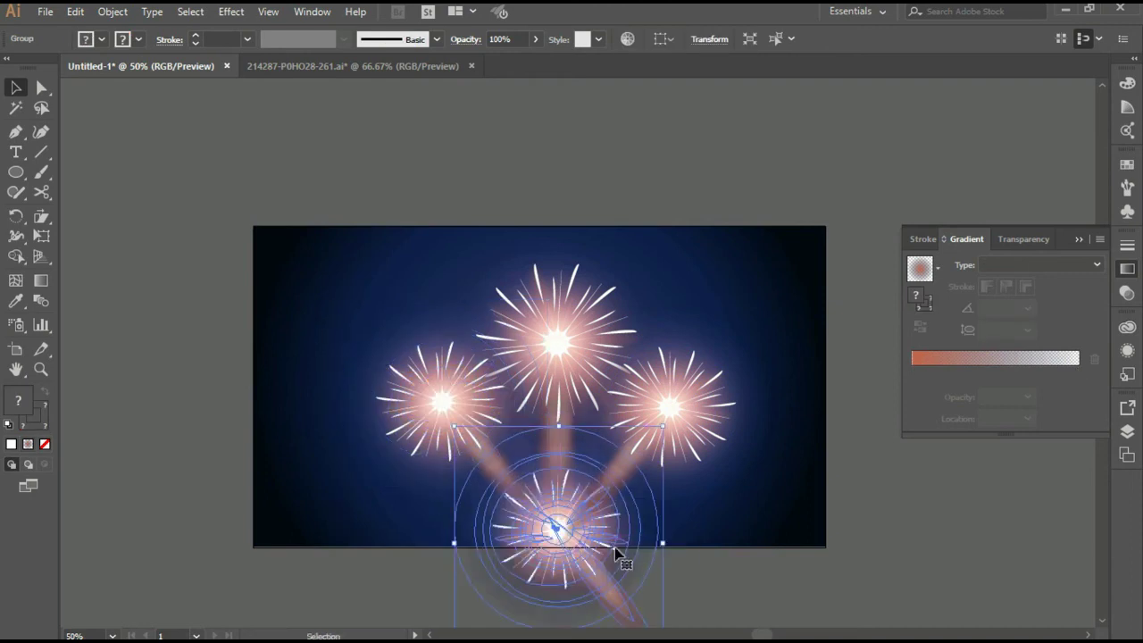
left_click_drag(632, 497, 841, 282)
mouse_move(882, 447)
left_mouse_down()
mouse_move(835, 507)
mouse_move(813, 407)
left_mouse_up()
mouse_move(797, 342)
left_mouse_down()
mouse_move(475, 415)
mouse_move(547, 449)
left_mouse_up()
mouse_move(554, 493)
left_mouse_down()
mouse_move(561, 514)
mouse_move(626, 478)
mouse_move(588, 473)
mouse_move(564, 505)
left_mouse_up()
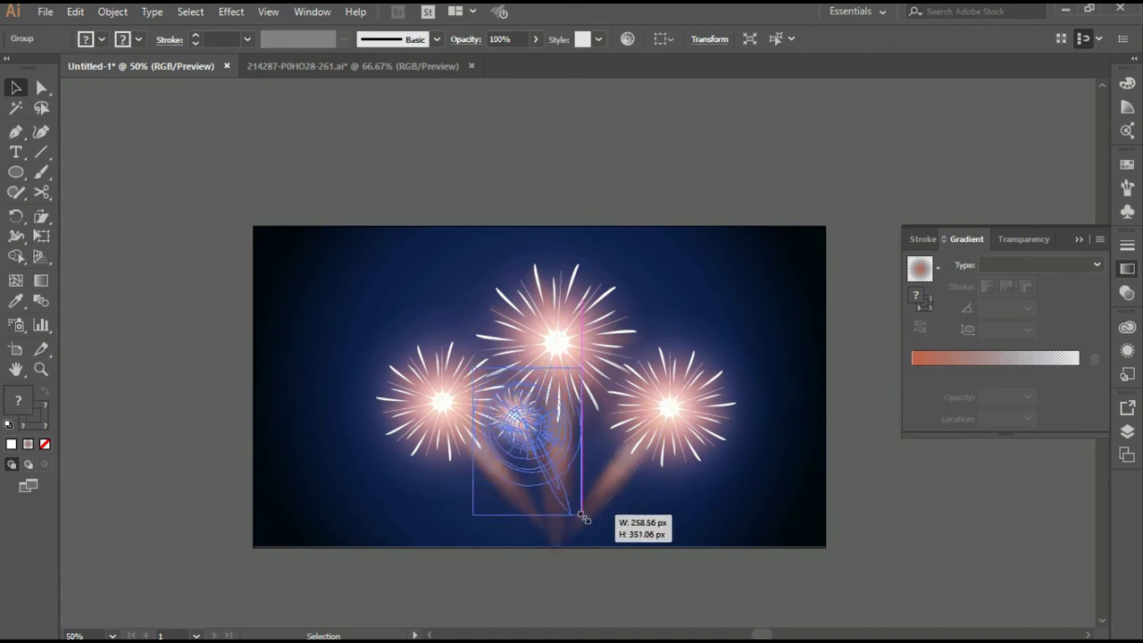
Step: Resize the small firework and make a vertically reflected copy of it
left_click_drag(565, 506, 579, 523)
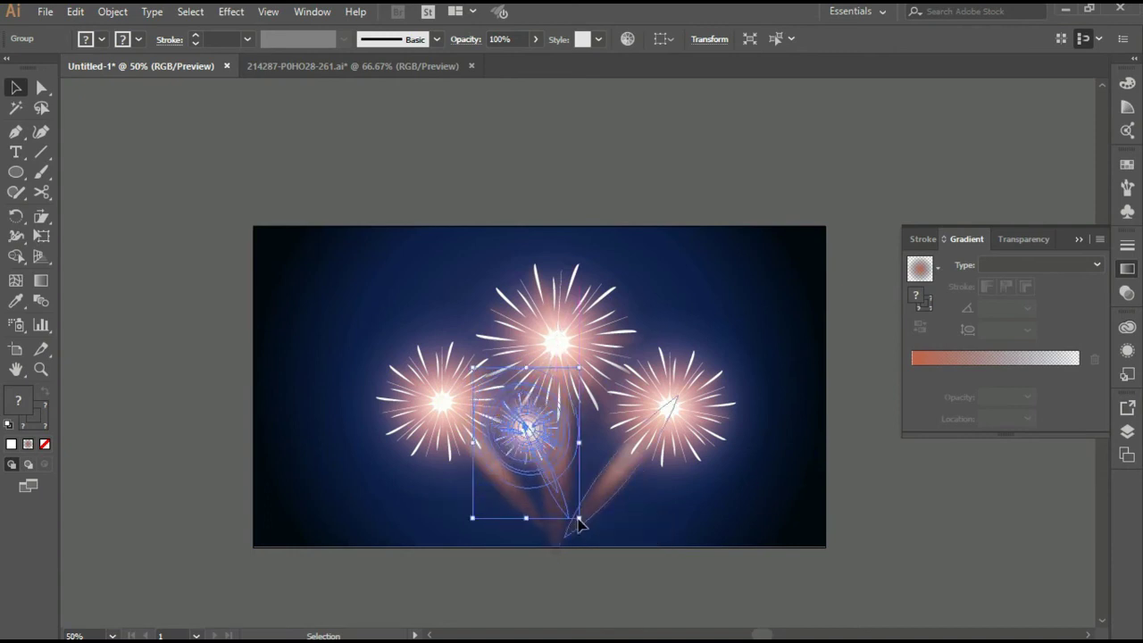
left_click_drag(526, 420, 522, 417)
right_click(522, 417)
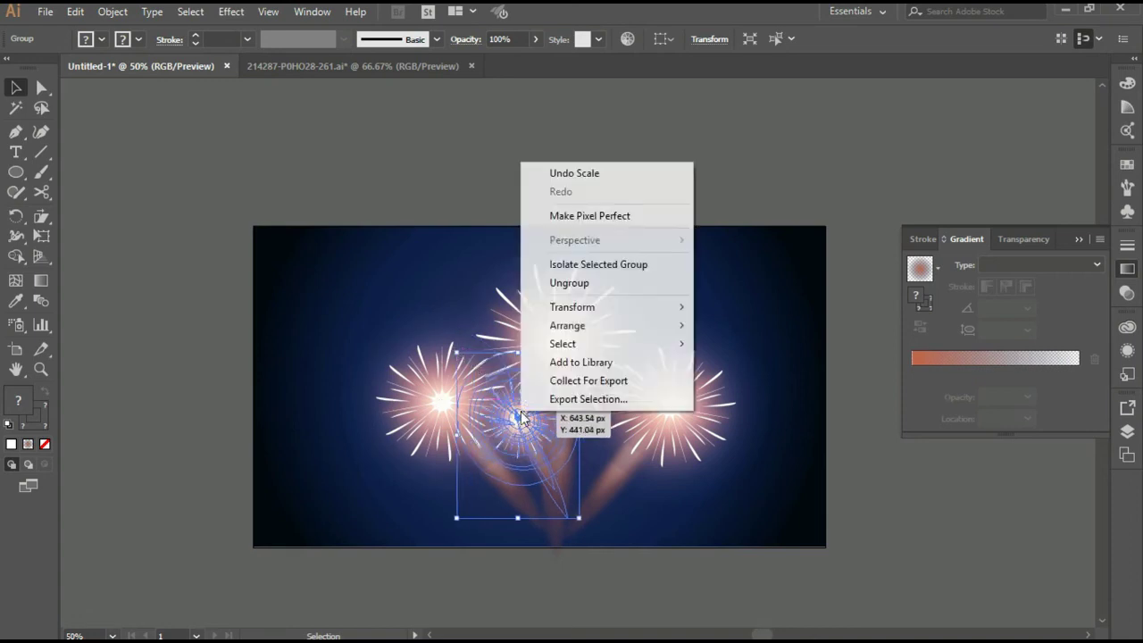
left_click(735, 375)
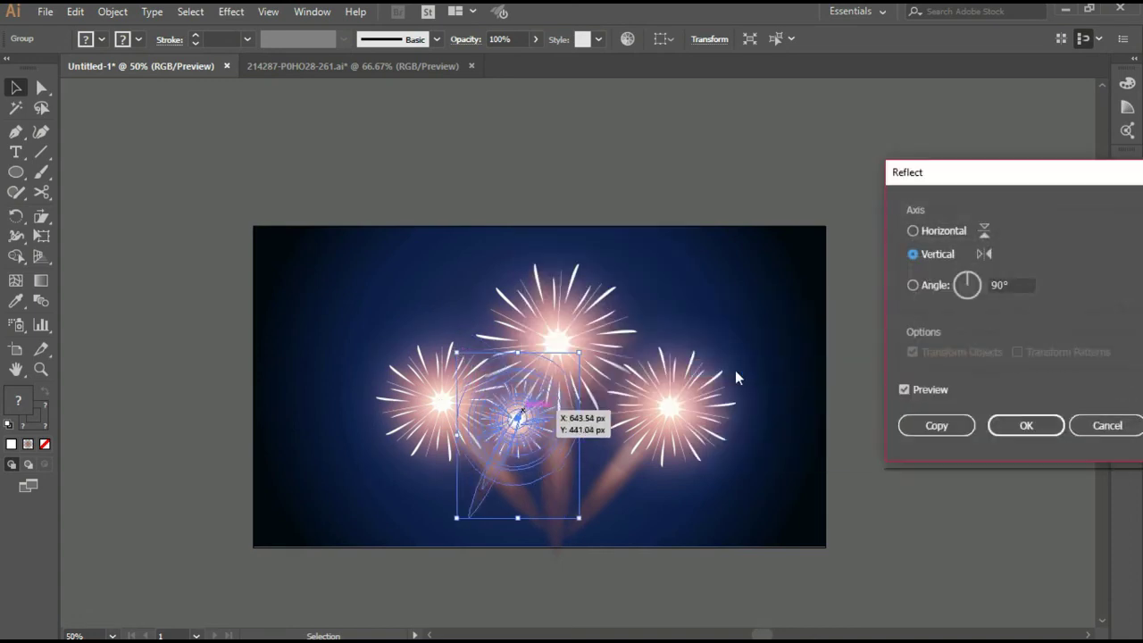
left_click(935, 427)
Step: Move the mirrored firework right of centre and nudge both small fireworks into place
left_click_drag(515, 417, 596, 407)
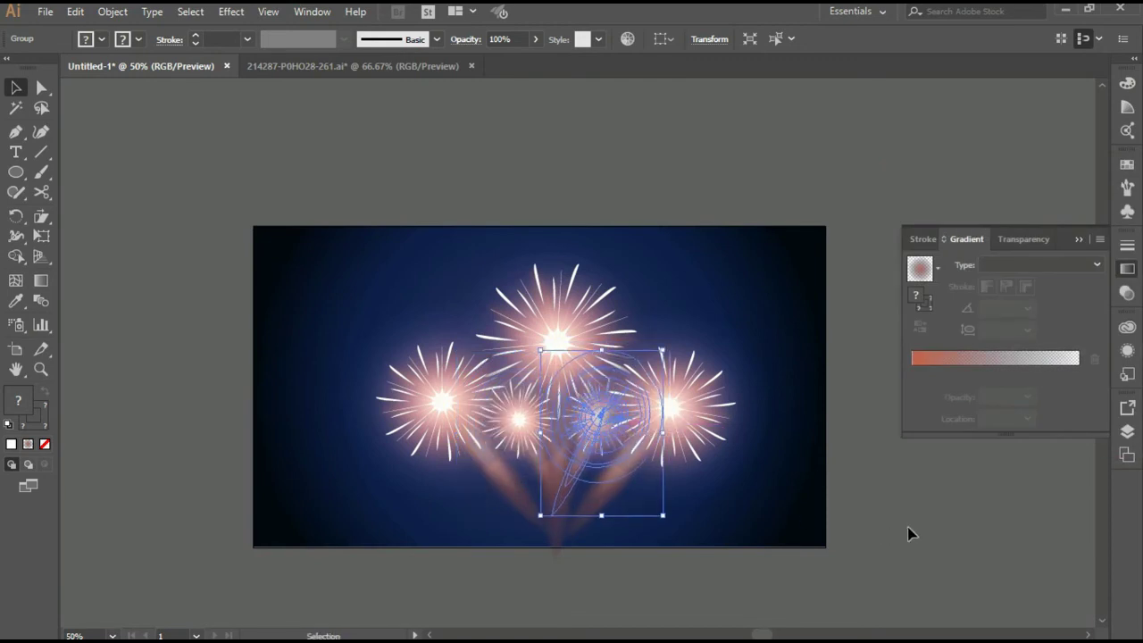
left_click(858, 534)
mouse_move(579, 431)
left_mouse_down()
mouse_move(600, 436)
mouse_move(580, 451)
left_mouse_up()
left_click(921, 572)
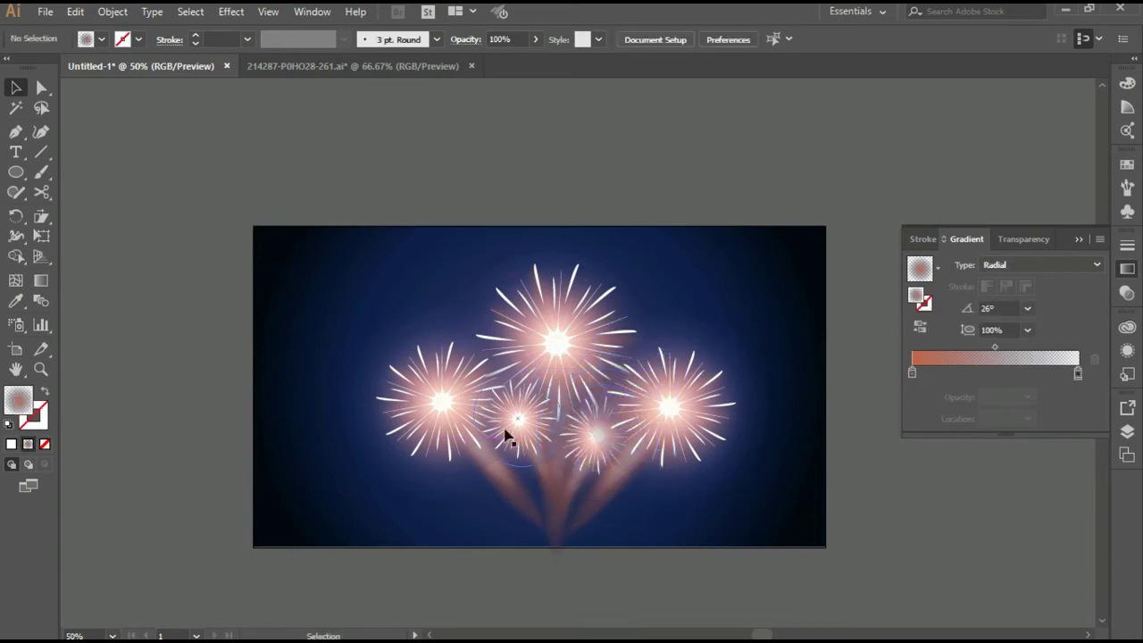
mouse_move(507, 430)
left_mouse_down()
mouse_move(520, 441)
mouse_move(508, 436)
left_mouse_up()
left_click(841, 529)
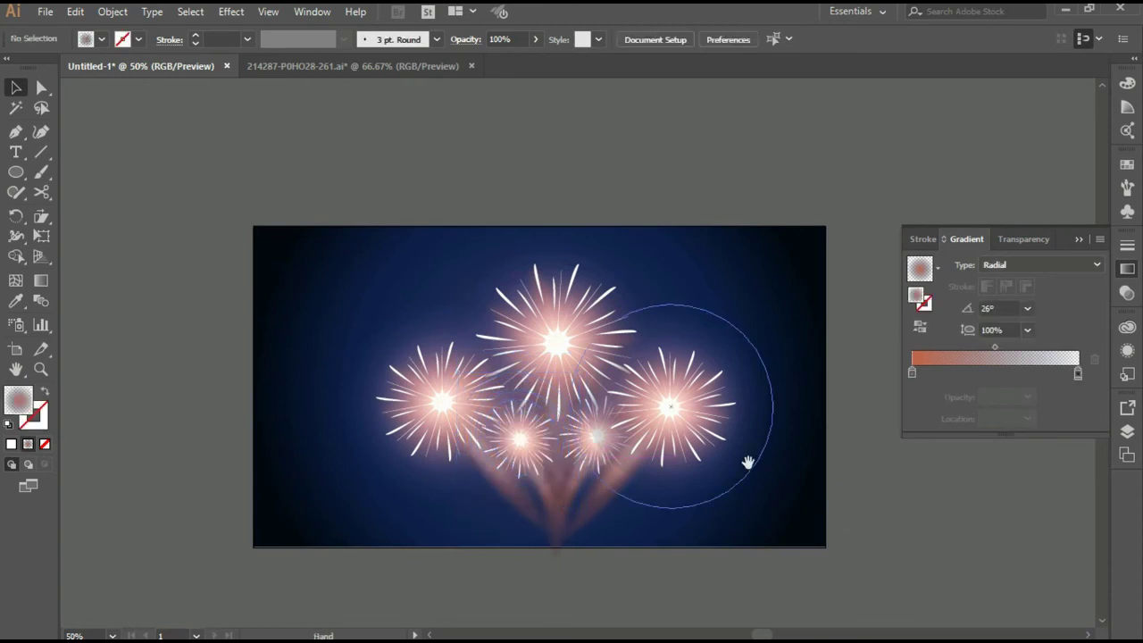
scroll(804, 469, "down", 1)
scroll(761, 462, "down", 1)
Step: Ungroup the whole fireworks bouquet
left_click_drag(276, 156, 776, 564)
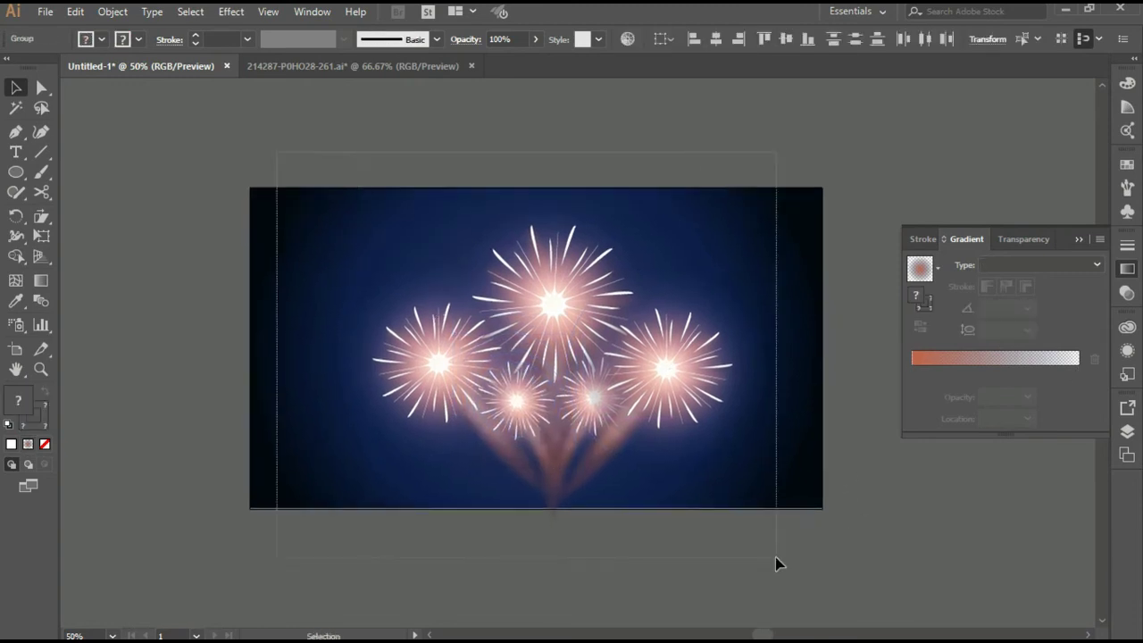
right_click(530, 296)
left_click(625, 408)
mouse_move(597, 354)
left_mouse_down()
mouse_move(548, 322)
mouse_move(558, 259)
left_mouse_up()
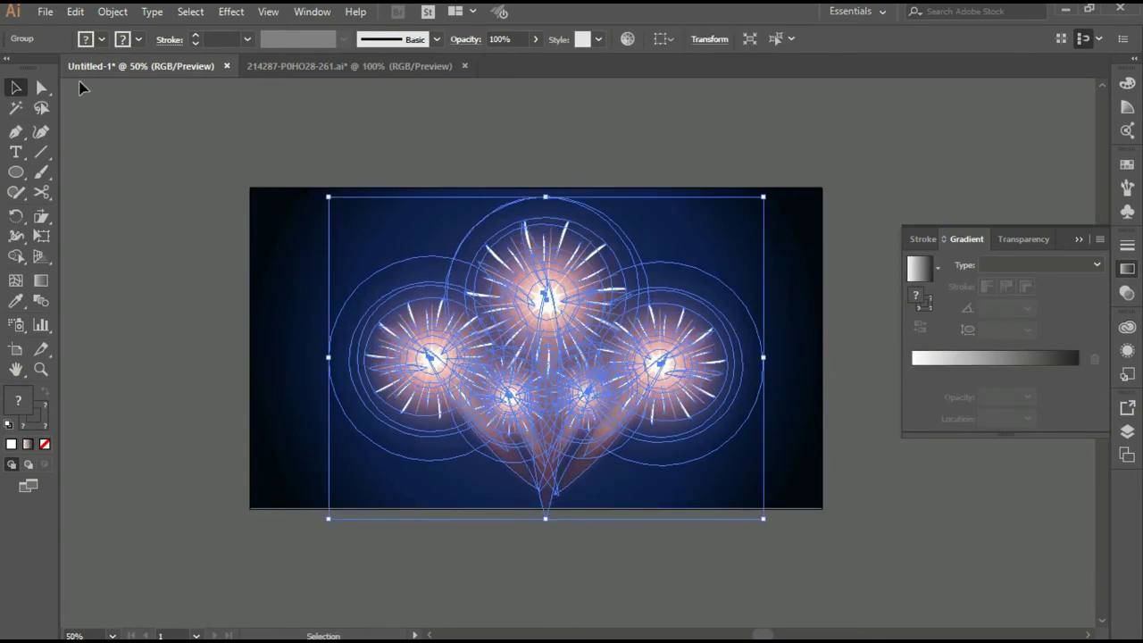
Step: Draw a circle with a white radial gradient fill and shrink it into a small glow dot
left_click(18, 173)
left_click_drag(183, 153, 231, 200)
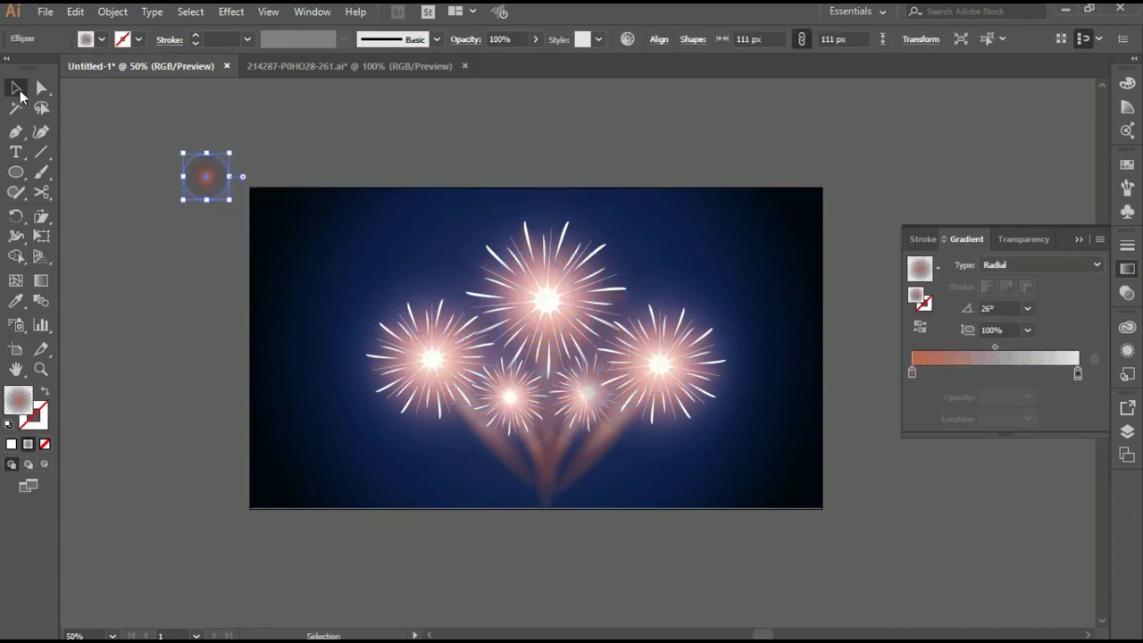
left_click(17, 89)
left_click(101, 39)
left_click(18, 114)
left_click(208, 181)
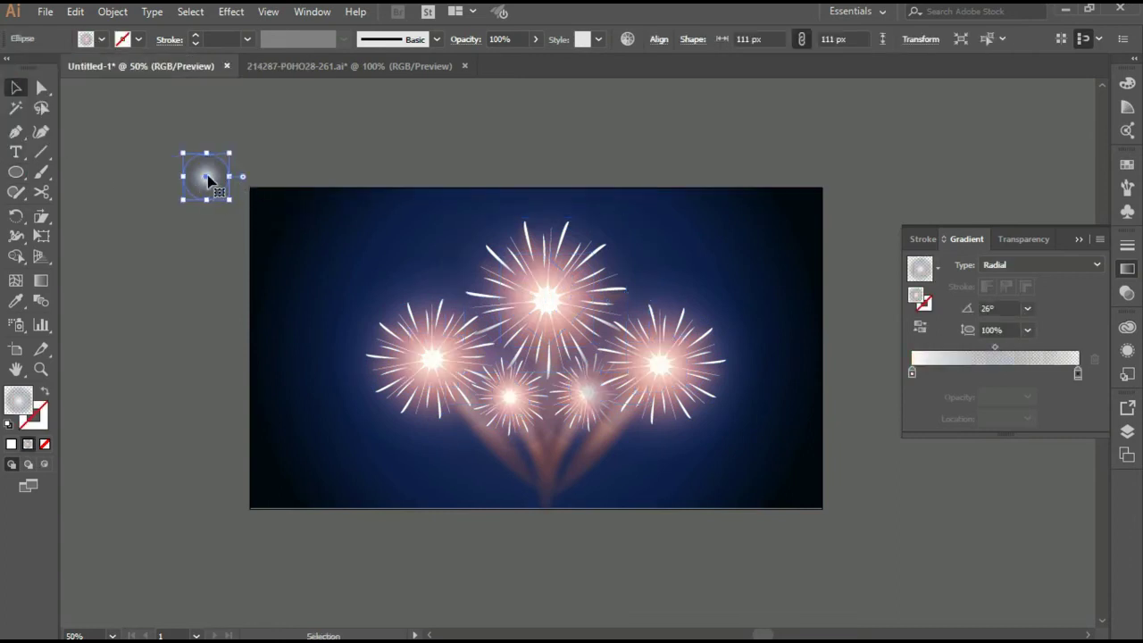
mouse_move(208, 181)
left_mouse_down()
mouse_move(439, 269)
mouse_move(455, 292)
mouse_move(447, 279)
left_mouse_up()
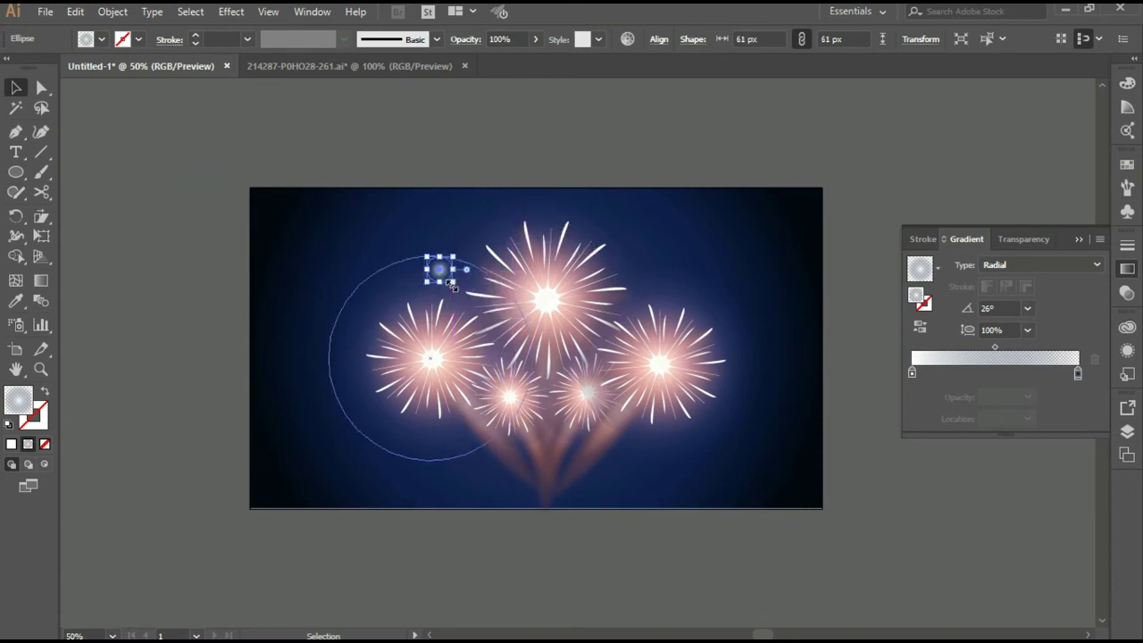
left_click(302, 352)
Step: Scatter copies of the glow dot around the fireworks and pull out a copy of a firework trail
left_click(438, 271)
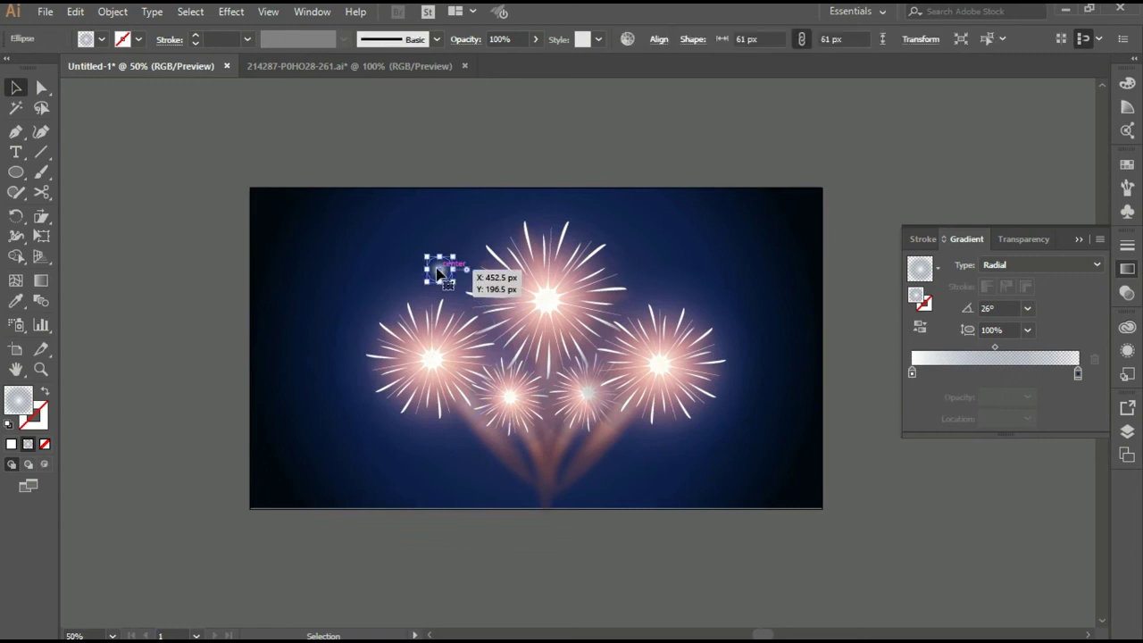
mouse_move(438, 274)
left_mouse_down()
mouse_move(381, 299)
mouse_move(403, 251)
mouse_move(479, 240)
mouse_move(463, 293)
mouse_move(496, 346)
mouse_move(582, 345)
left_mouse_up()
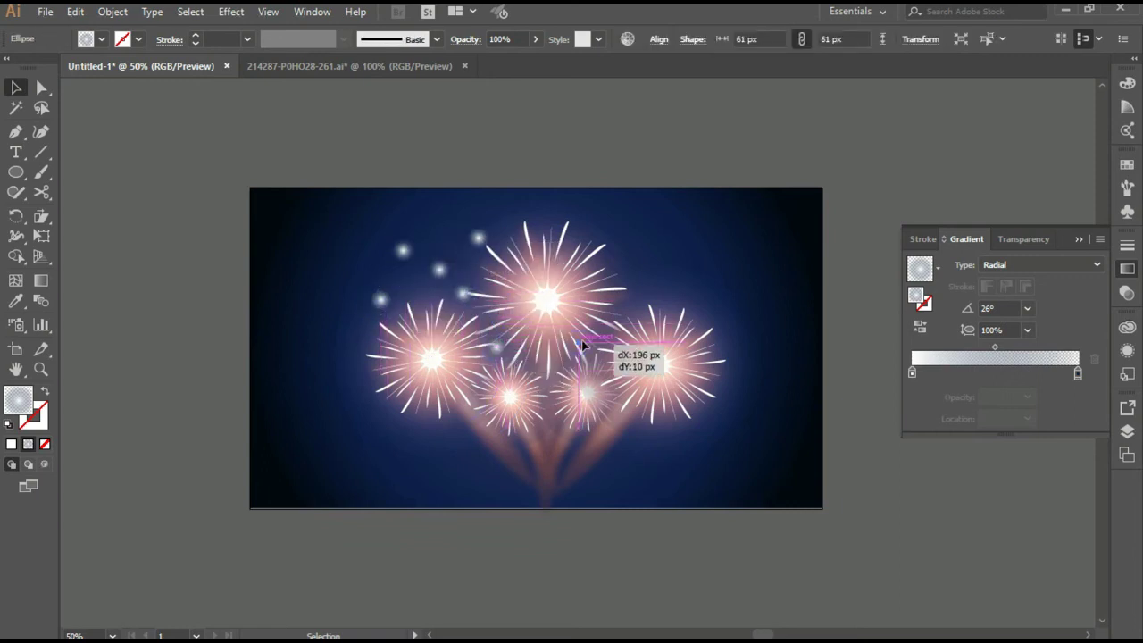
mouse_move(628, 271)
left_mouse_down()
mouse_move(671, 293)
mouse_move(646, 256)
mouse_move(569, 208)
mouse_move(516, 210)
mouse_move(678, 258)
mouse_move(656, 281)
mouse_move(618, 217)
mouse_move(636, 449)
mouse_move(408, 445)
mouse_move(485, 482)
mouse_move(615, 473)
left_mouse_up()
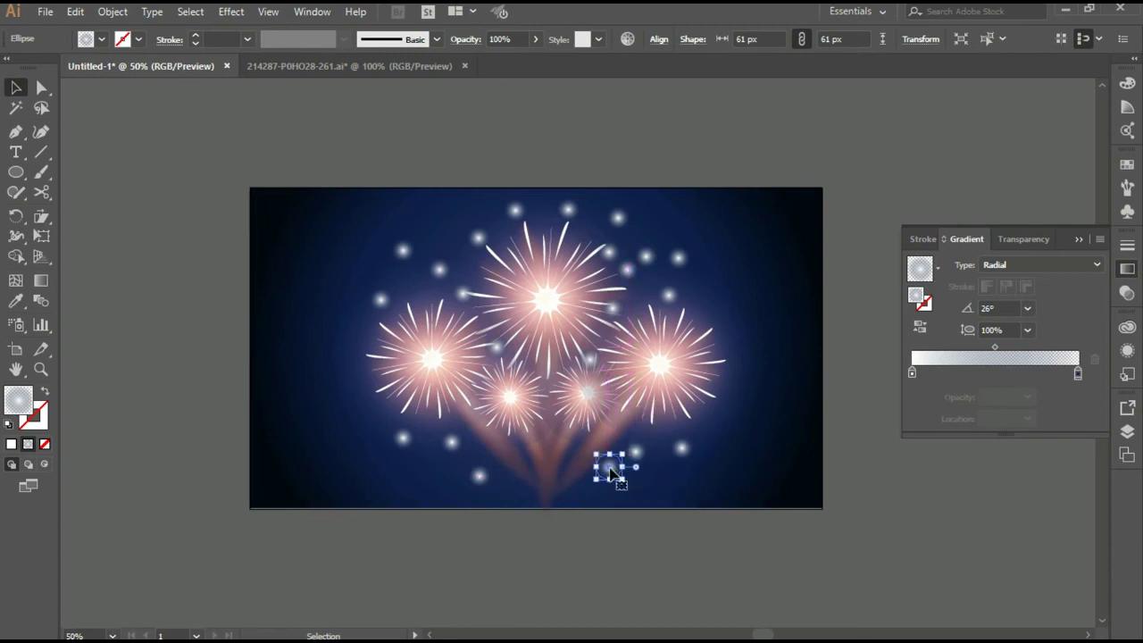
left_click_drag(618, 217, 734, 334)
mouse_move(585, 384)
left_mouse_down()
mouse_move(553, 465)
mouse_move(461, 554)
mouse_move(516, 572)
left_mouse_up()
Step: Rotate the trail copy diagonally, shrink it and move it to the lower left
left_click_drag(450, 498, 439, 477)
left_click_drag(506, 558, 484, 543)
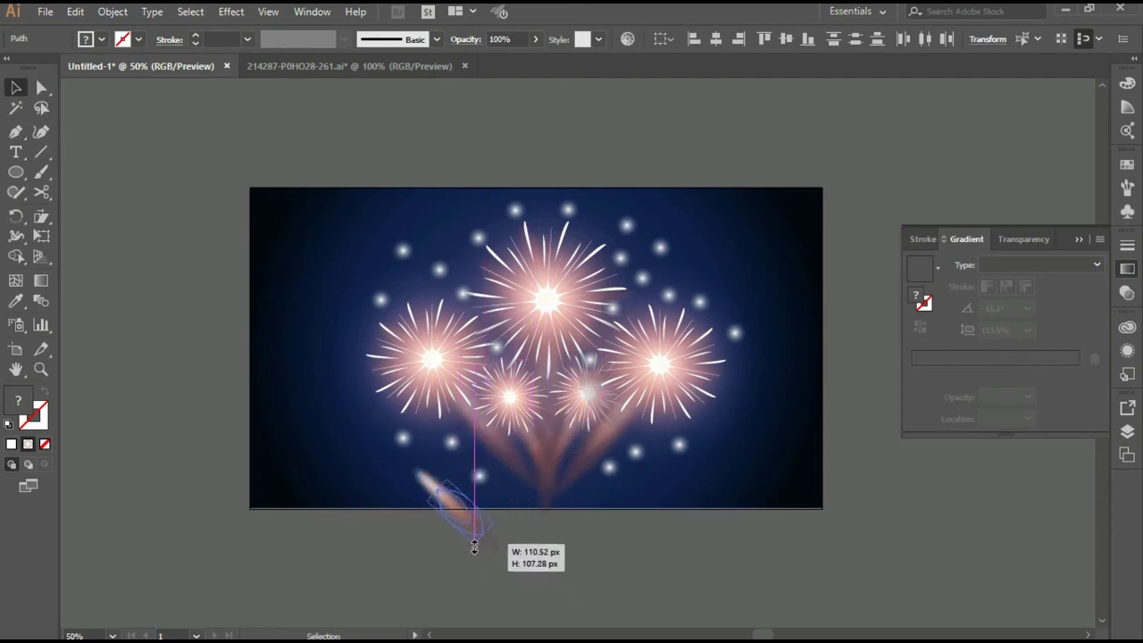
left_click_drag(453, 503, 428, 458)
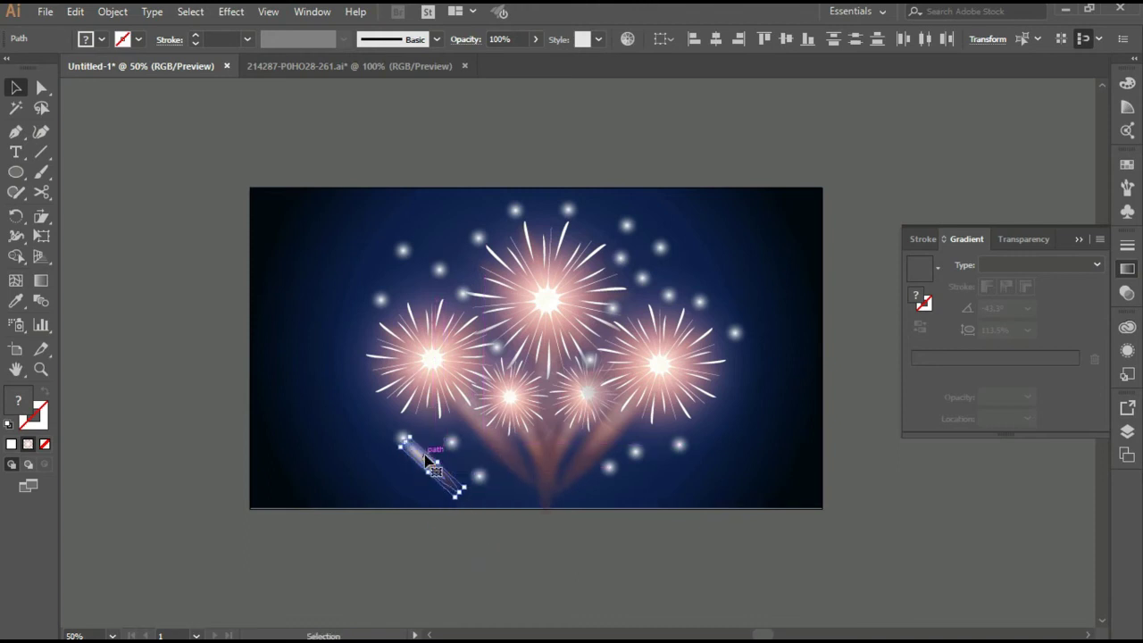
left_click(357, 468)
Step: Draw an orange radial-gradient glow circle, about 133 px, over the streak's head
scroll(358, 468, "up", 1)
scroll(363, 472, "up", 1)
key("l")
left_click_drag(483, 378, 551, 443)
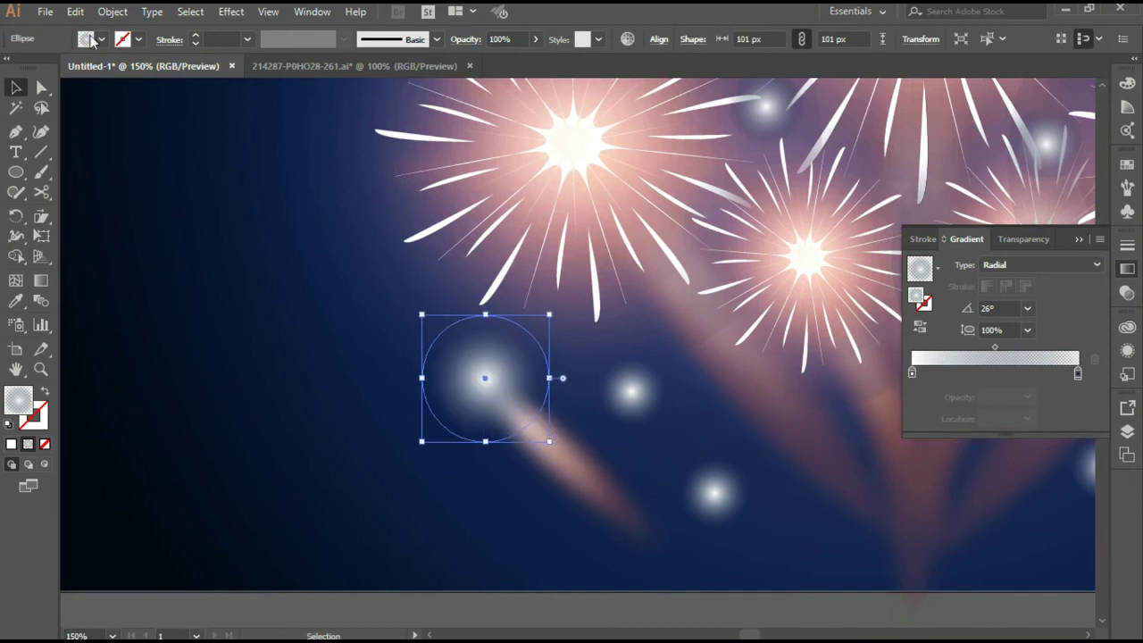
left_click(92, 41)
left_click(19, 115)
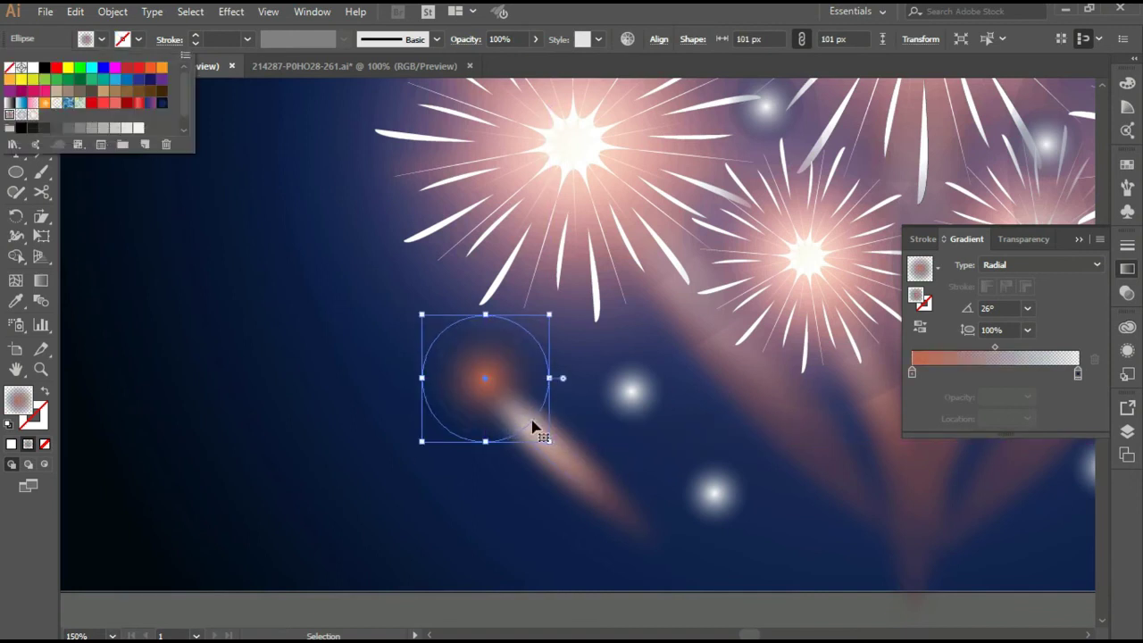
key("Escape")
left_click_drag(547, 445, 566, 460)
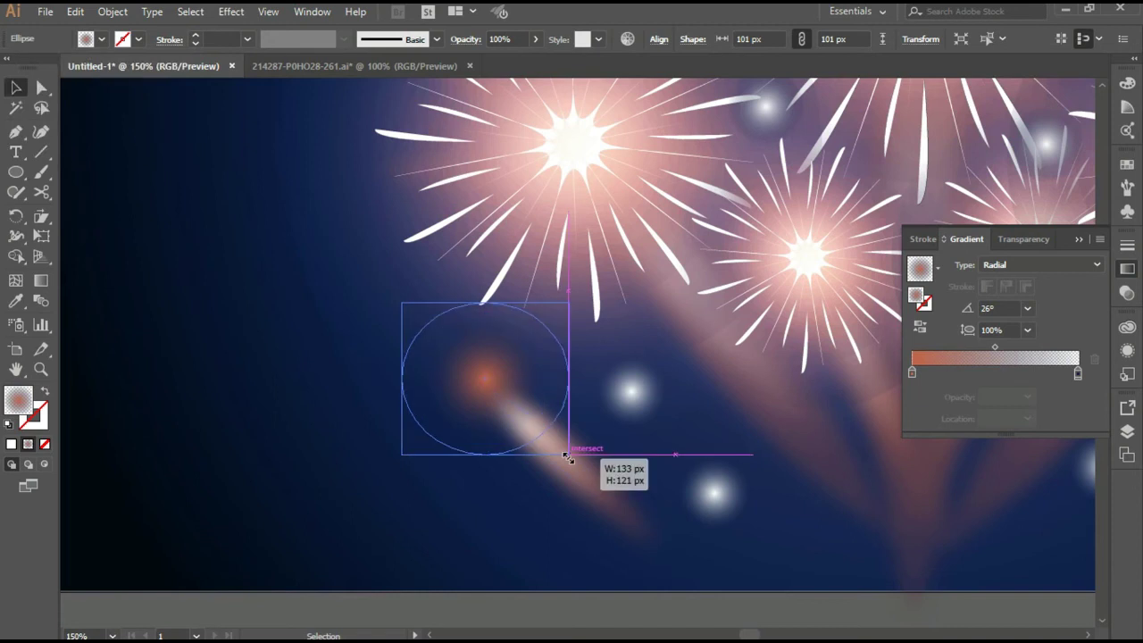
Step: Zoom out to the whole artboard and select the glow circle with its streak
key("ctrl+0")
key("ctrl+minus")
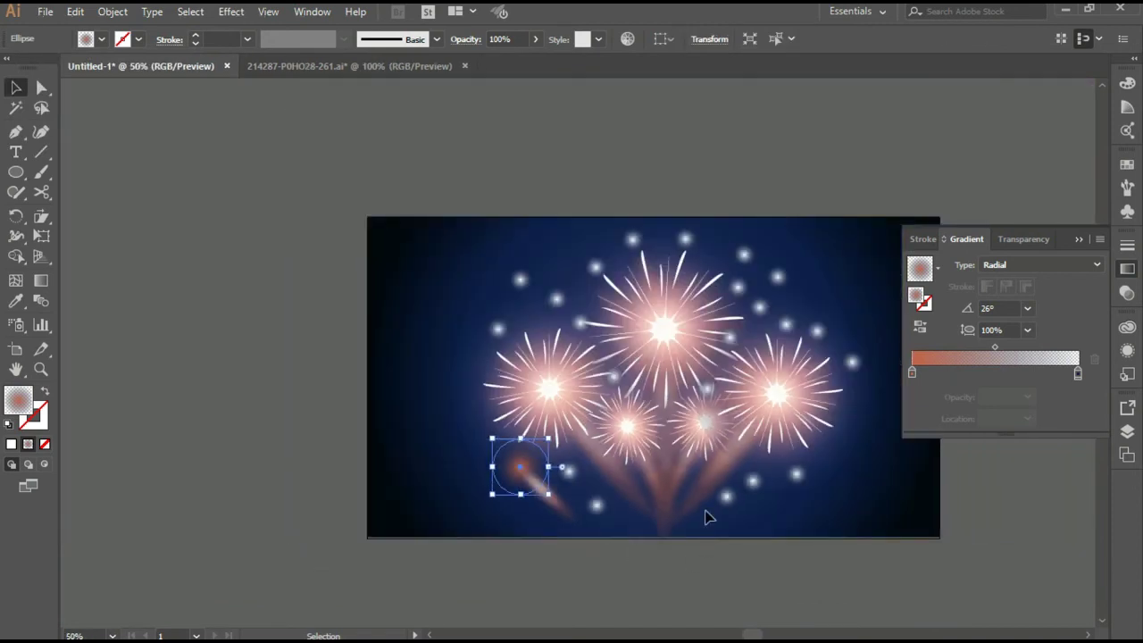
left_click_drag(398, 429, 417, 449)
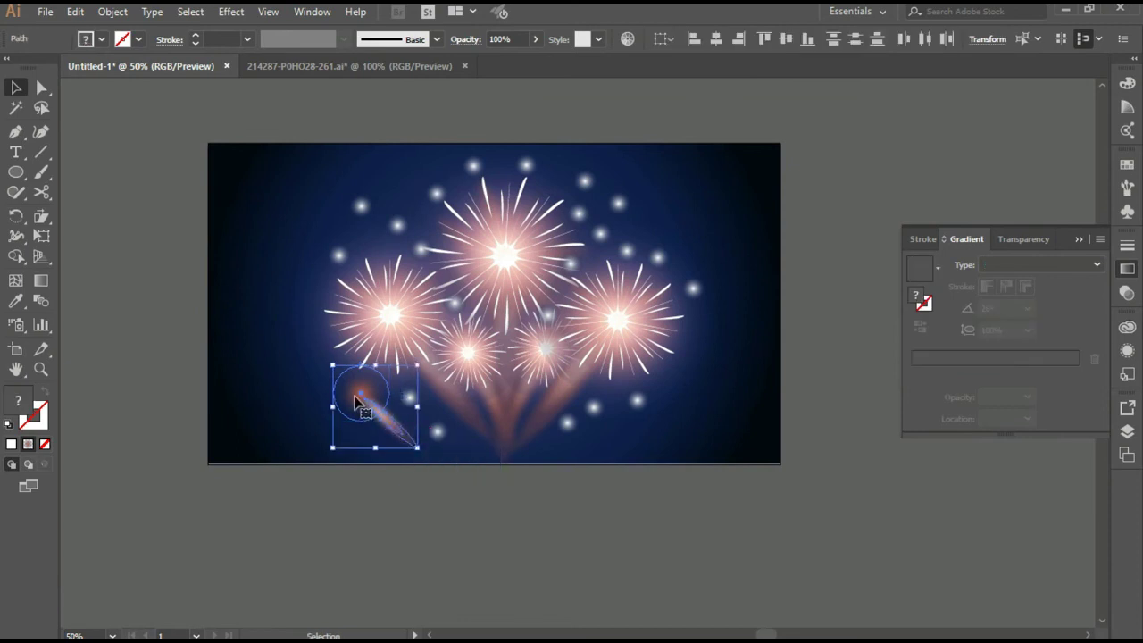
Step: Reflect a copy of the glowing streak to the lower right and copy a white glow dot to the lower left
right_click(355, 404)
mouse_move(407, 292)
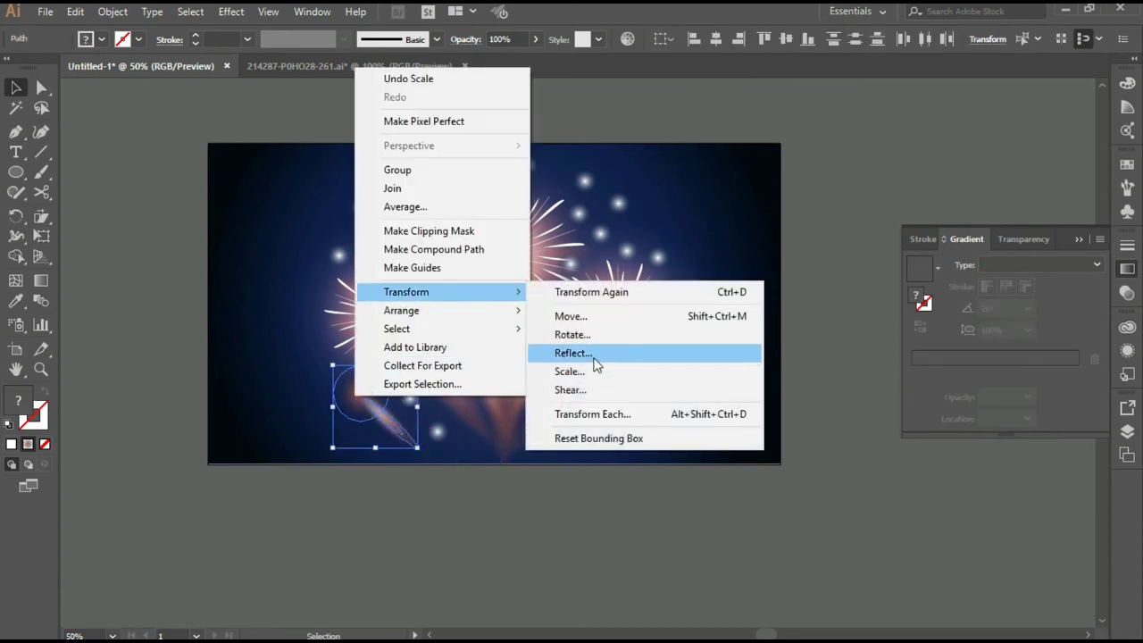
left_click(589, 355)
left_click(937, 425)
left_click_drag(388, 406, 623, 427)
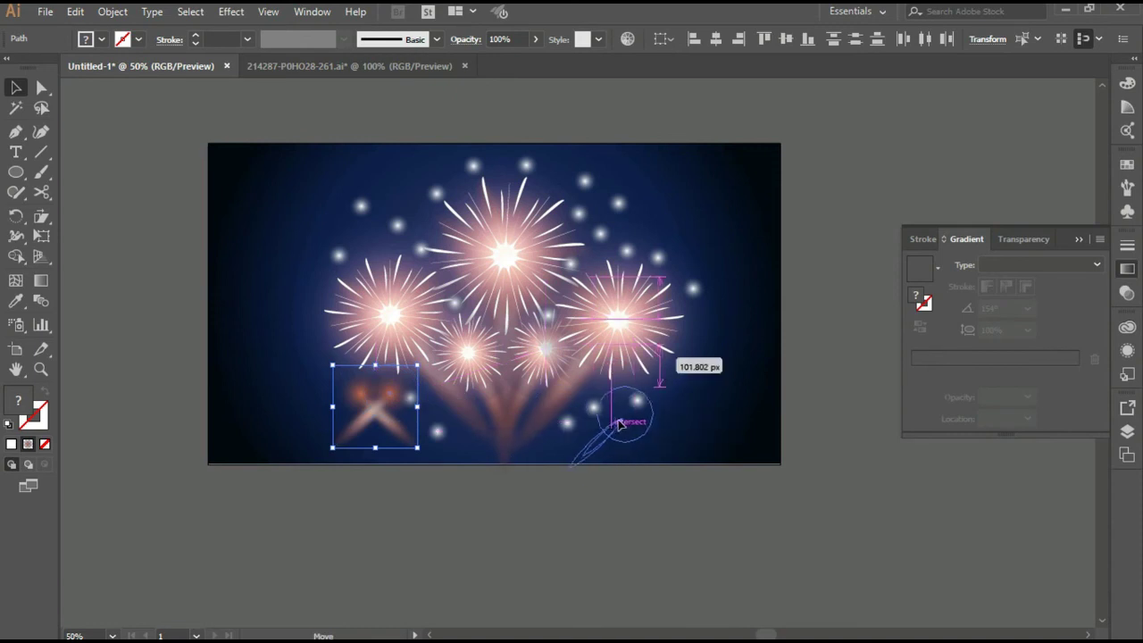
left_click(546, 503)
left_click_drag(636, 402, 336, 425)
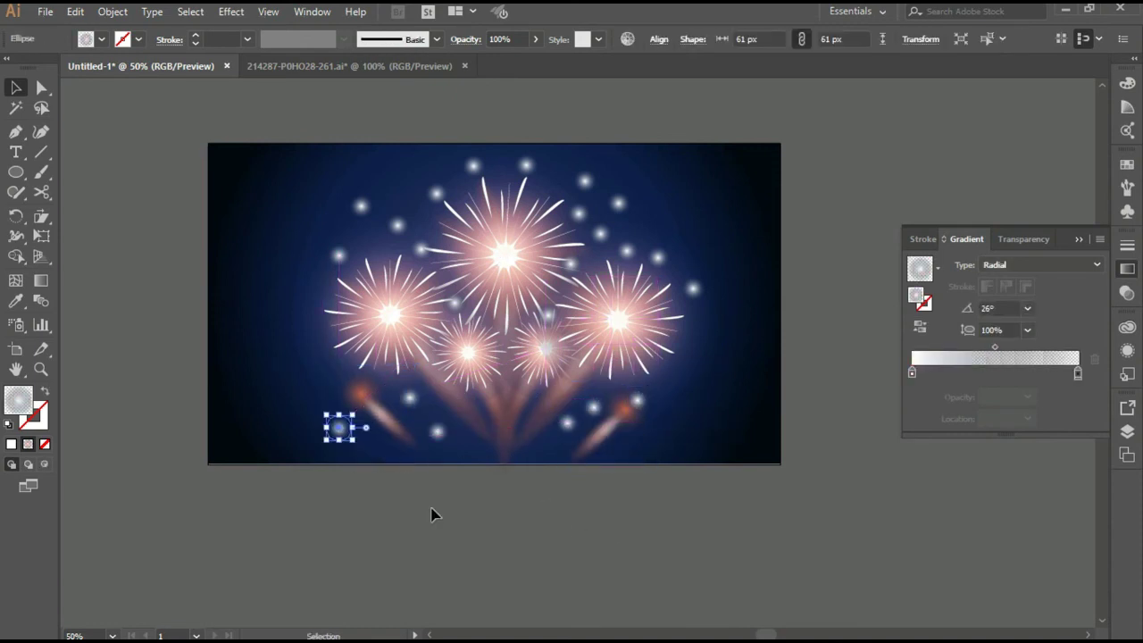
Step: Shrink a glow dot near the top and place a smaller copy to its left
left_click(557, 594)
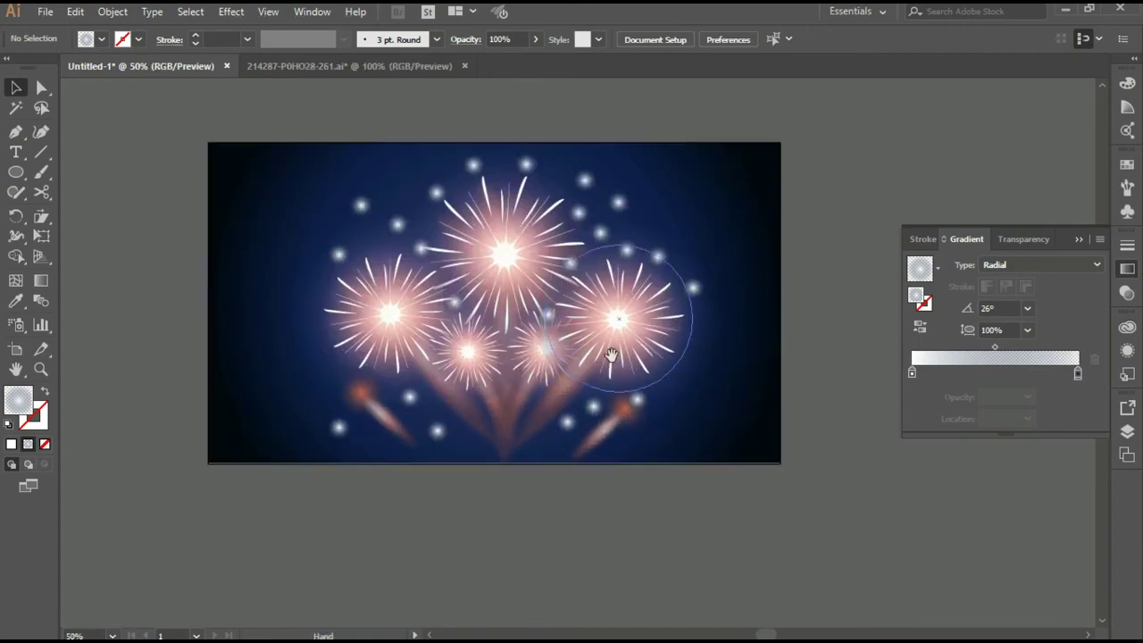
left_click_drag(611, 355, 602, 403)
left_click(463, 215)
left_click_drag(474, 223, 473, 220)
left_click_drag(388, 275, 328, 303)
Step: Resize several glow dots in the upper right of the bouquet
left_click(608, 259)
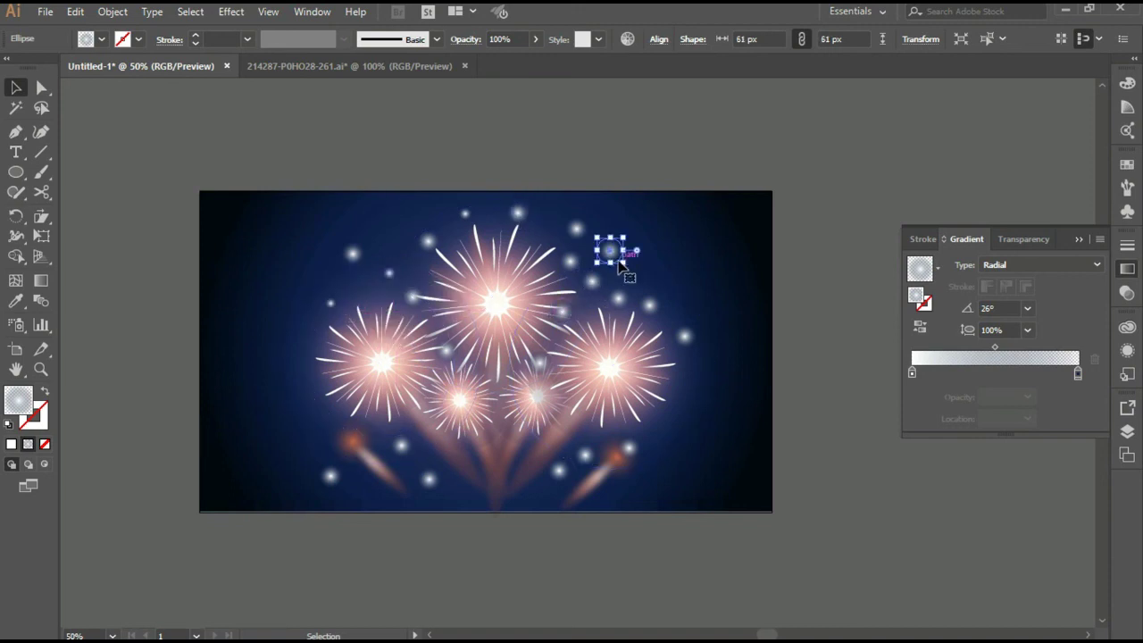
left_click(701, 299)
left_click_drag(623, 265, 584, 271)
left_click(609, 251)
left_click(592, 281)
left_click(572, 265)
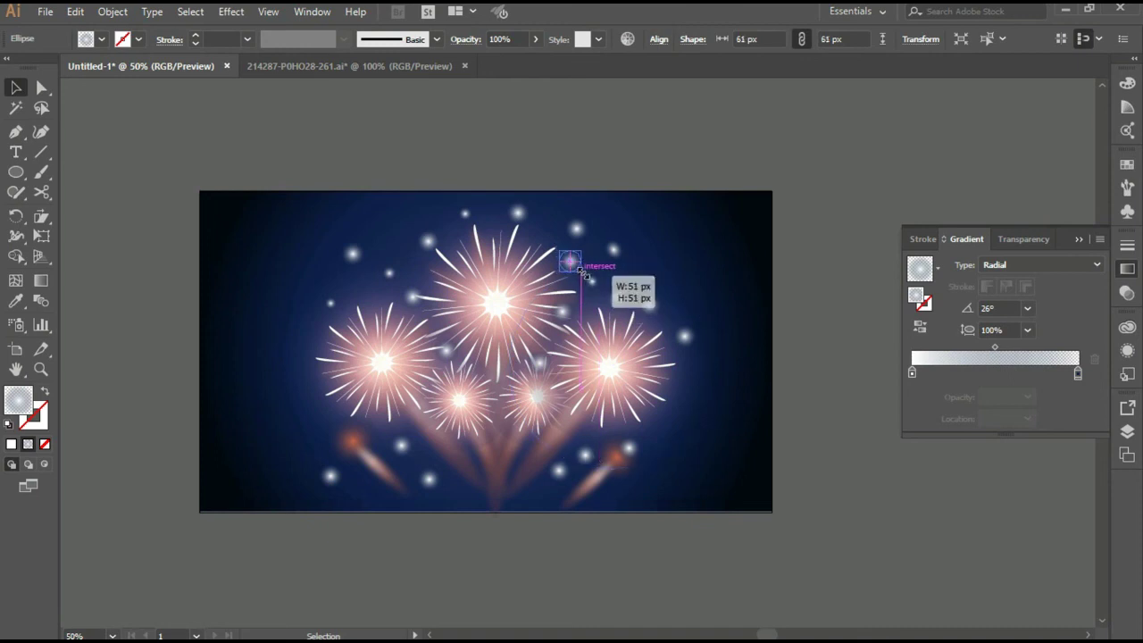
Step: Shrink one glow dot to about 29 px and enlarge the dot beside the right firework to about 73 px
left_click(645, 308)
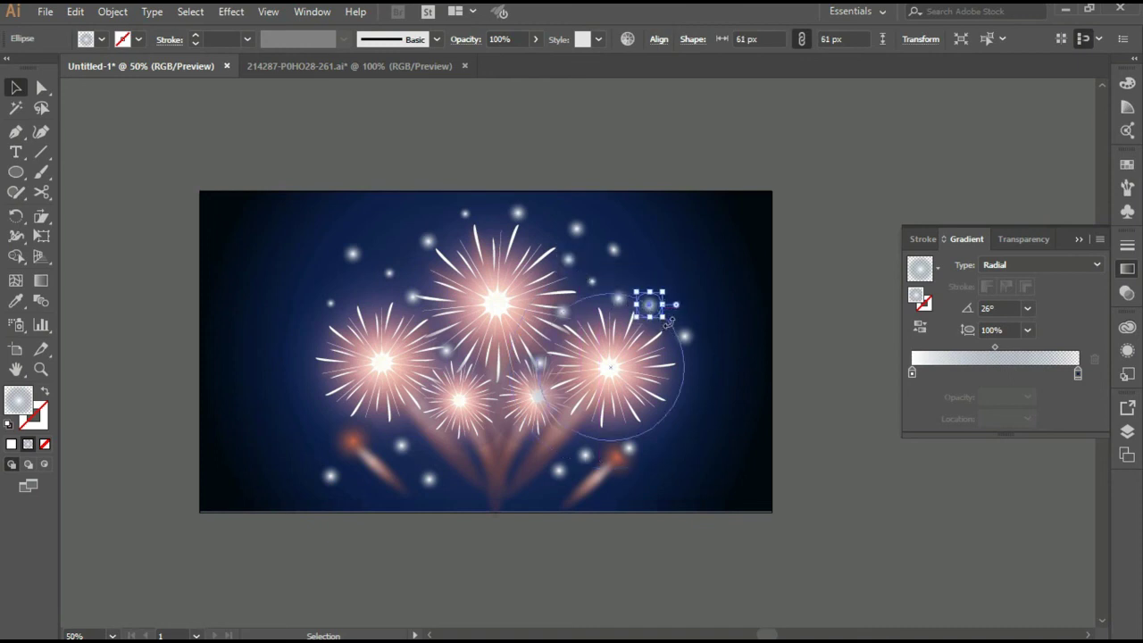
left_click_drag(668, 322, 720, 352)
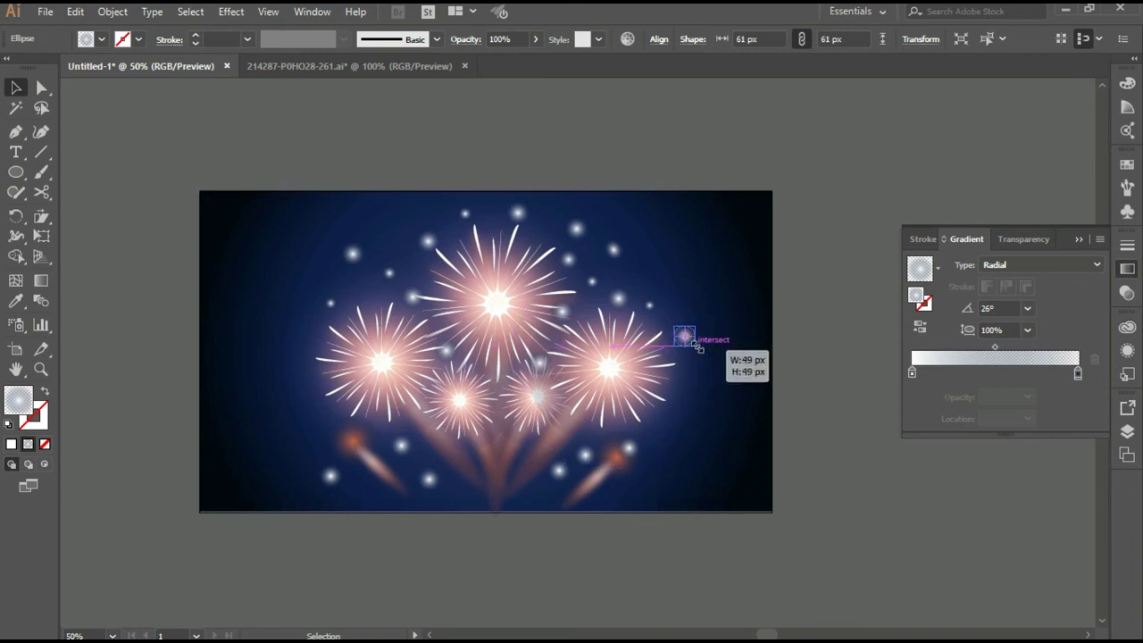
left_click(560, 469)
mouse_move(571, 483)
left_mouse_down()
mouse_move(559, 471)
mouse_move(586, 458)
mouse_move(601, 467)
mouse_move(596, 456)
left_mouse_up()
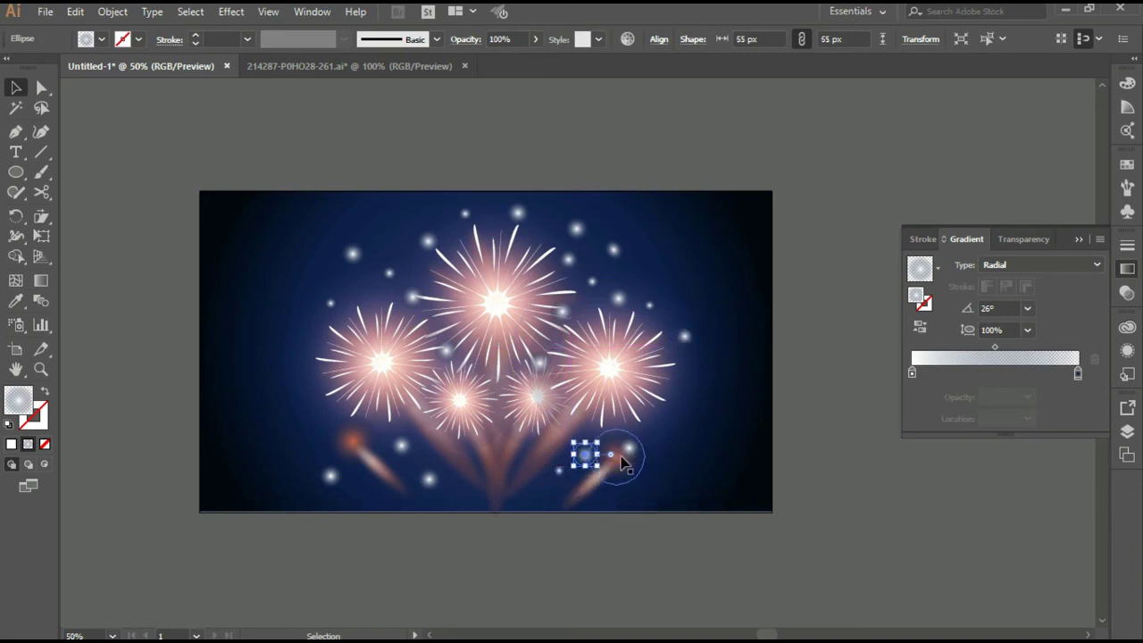
Step: Shrink a glow dot from 61 to 51 px and move it up near the top firework
left_click(347, 249)
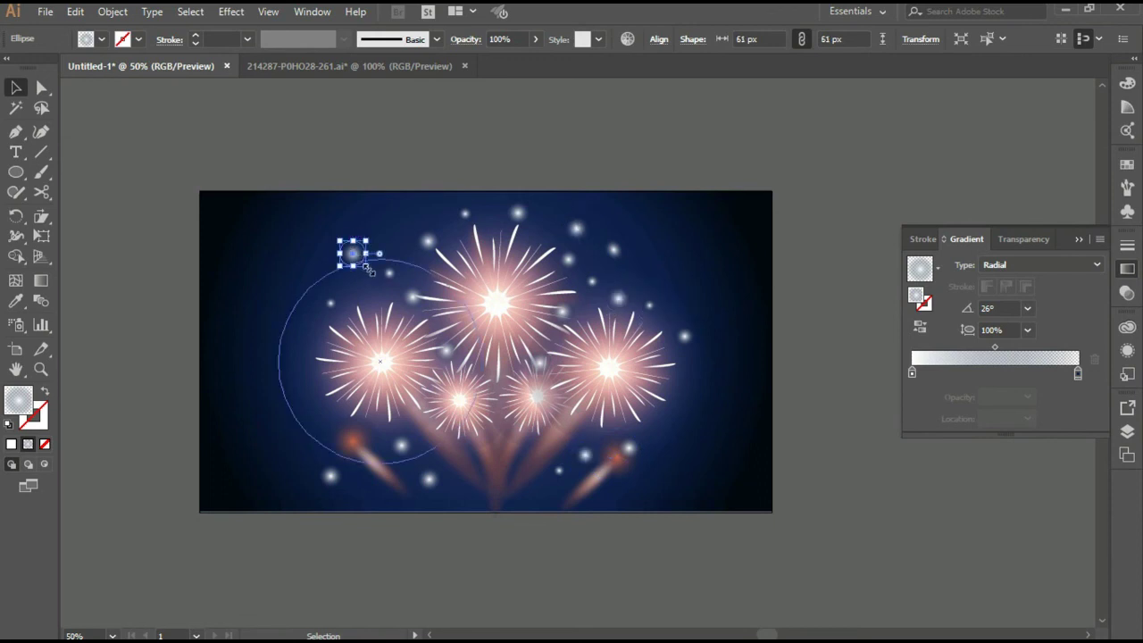
left_click(293, 286)
left_click(427, 242)
left_click_drag(442, 255, 439, 252)
left_click_drag(426, 312, 589, 245)
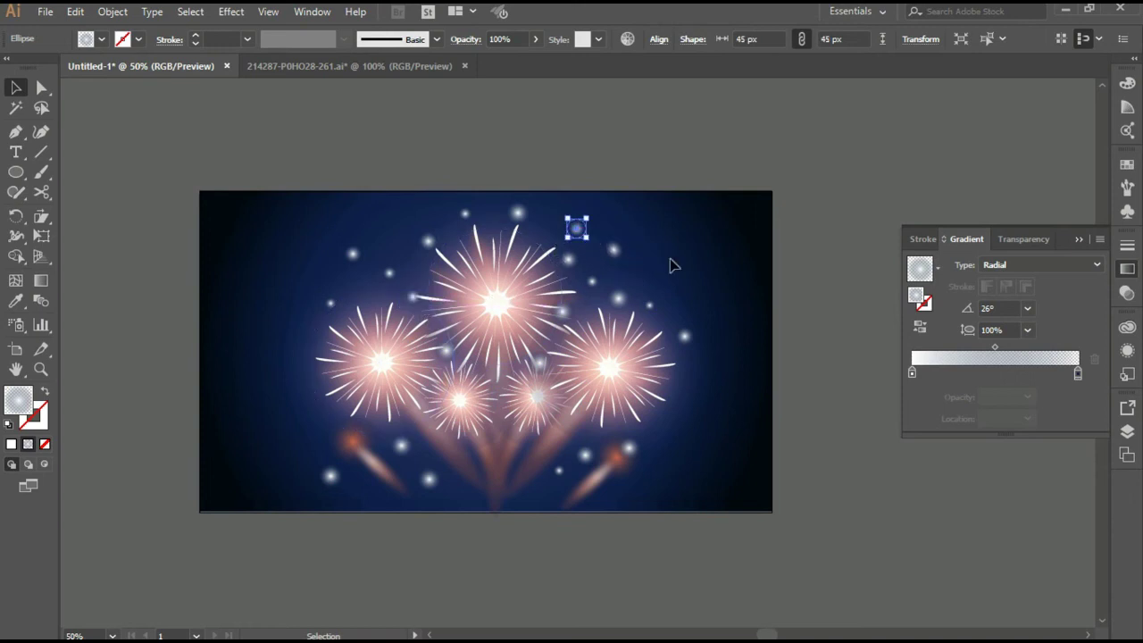
left_click(726, 322)
Step: Move glow dots along the bottom, below the right firework and toward the lower left
left_click(334, 481)
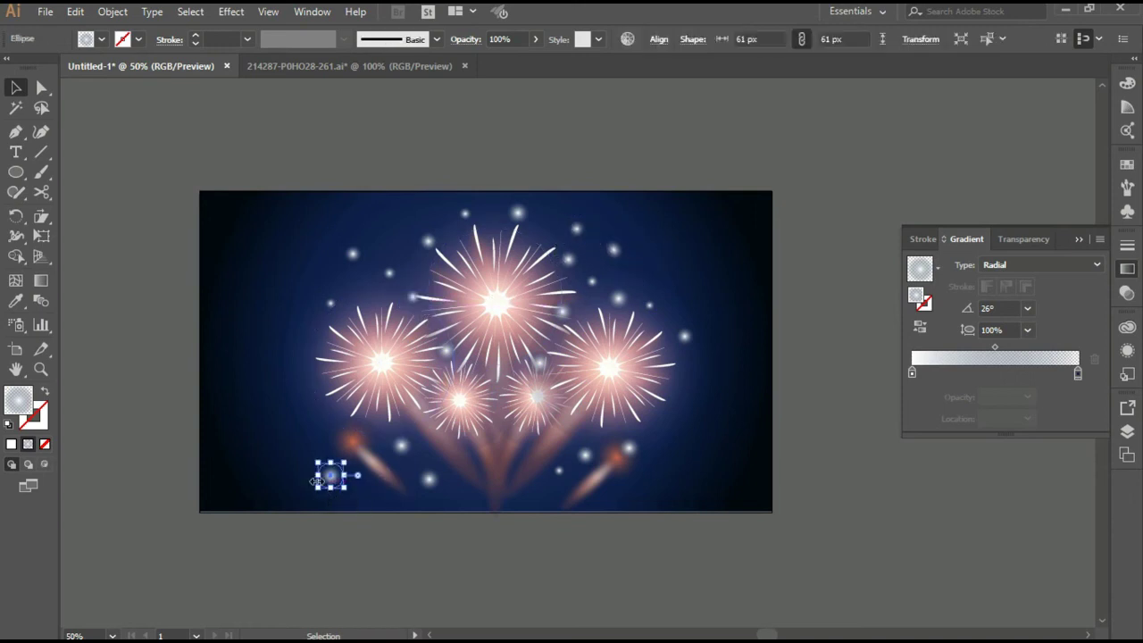
mouse_move(345, 487)
left_mouse_down()
mouse_move(440, 494)
mouse_move(594, 469)
left_mouse_up()
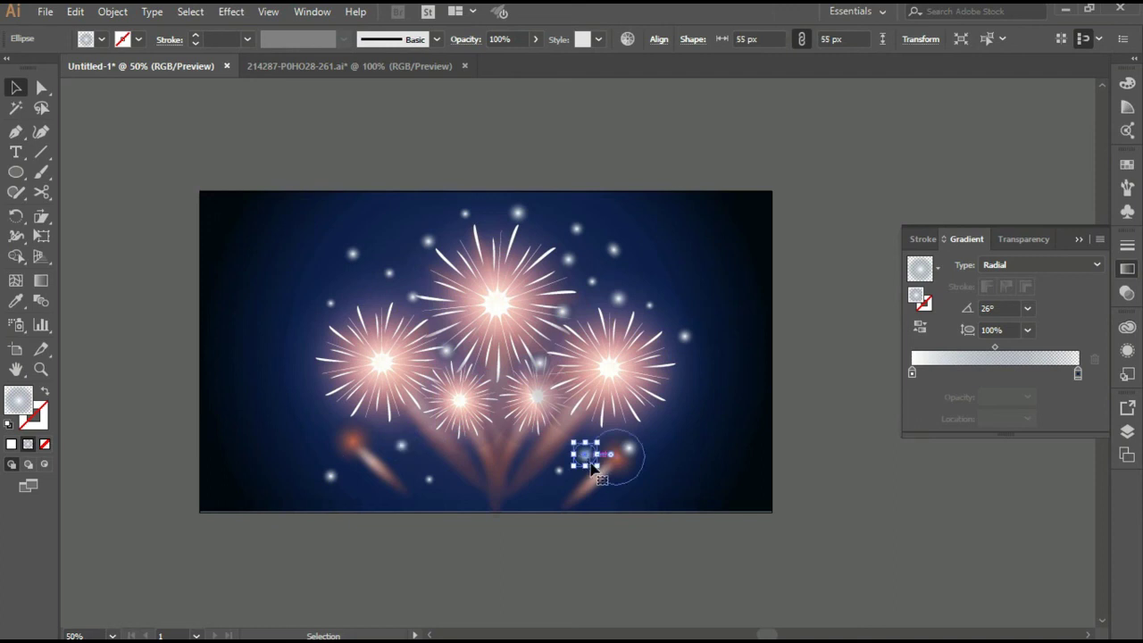
left_click_drag(543, 362, 668, 432)
left_click(709, 512)
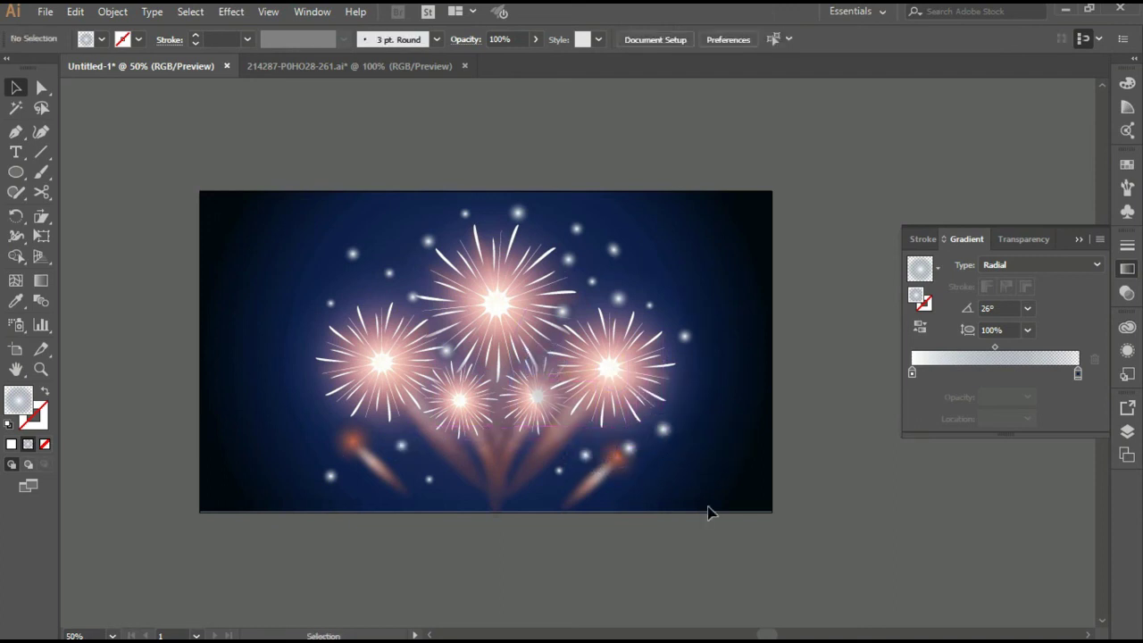
left_click_drag(447, 351, 299, 382)
left_click(307, 429)
left_click(249, 451)
Step: Move one glow dot down-right and another up near the top firework, then recentre the view
mouse_move(556, 310)
left_mouse_down()
mouse_move(559, 440)
mouse_move(657, 271)
mouse_move(666, 281)
left_mouse_up()
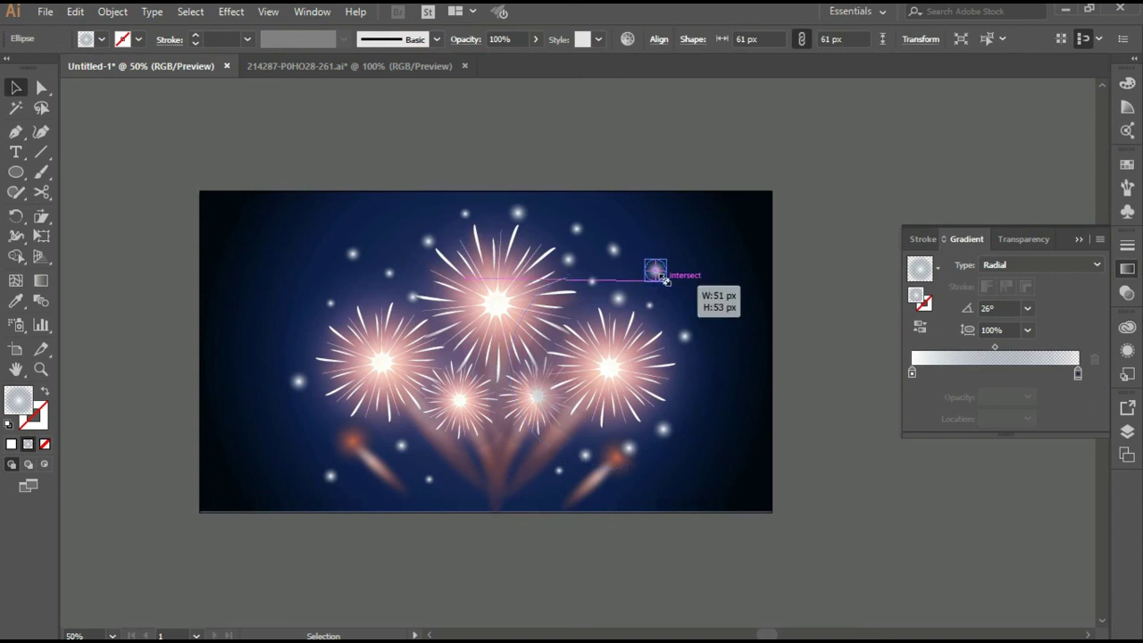
left_click(684, 296)
left_click_drag(417, 296, 406, 229)
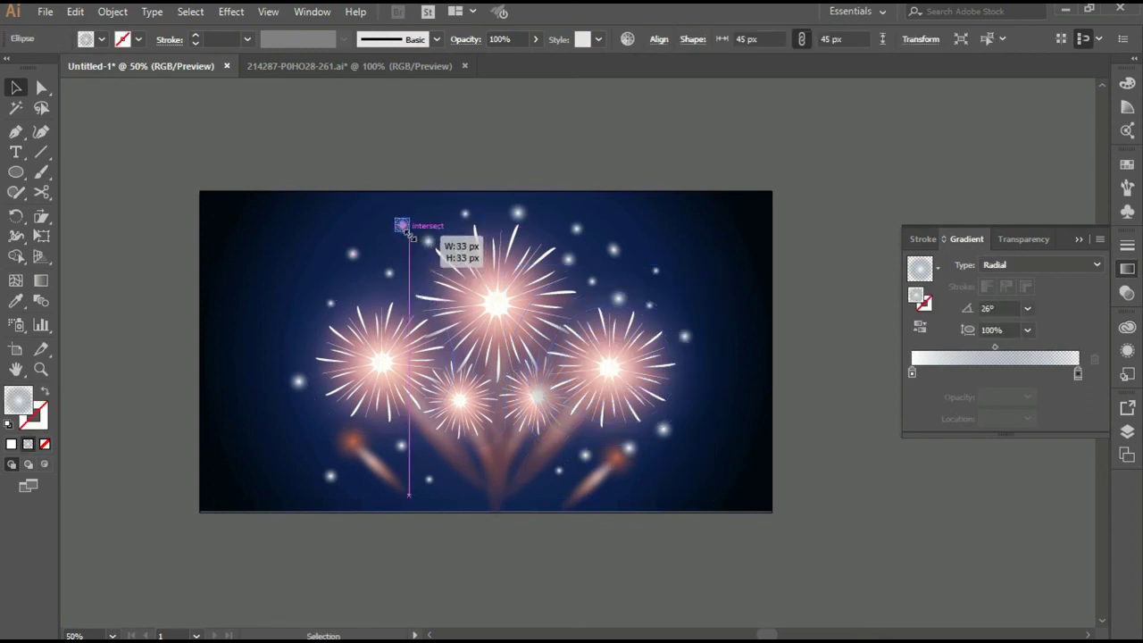
left_click(375, 280)
left_click_drag(740, 379, 767, 365)
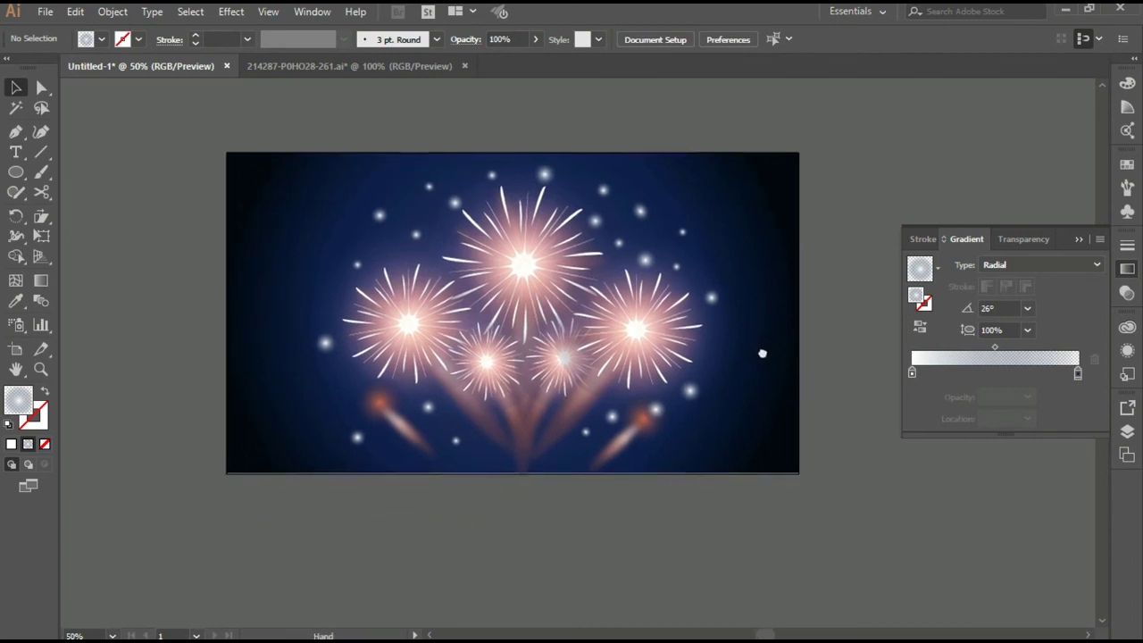
Step: Type 'Happy New Year' and enlarge it across the centre of the fireworks
left_click(14, 155)
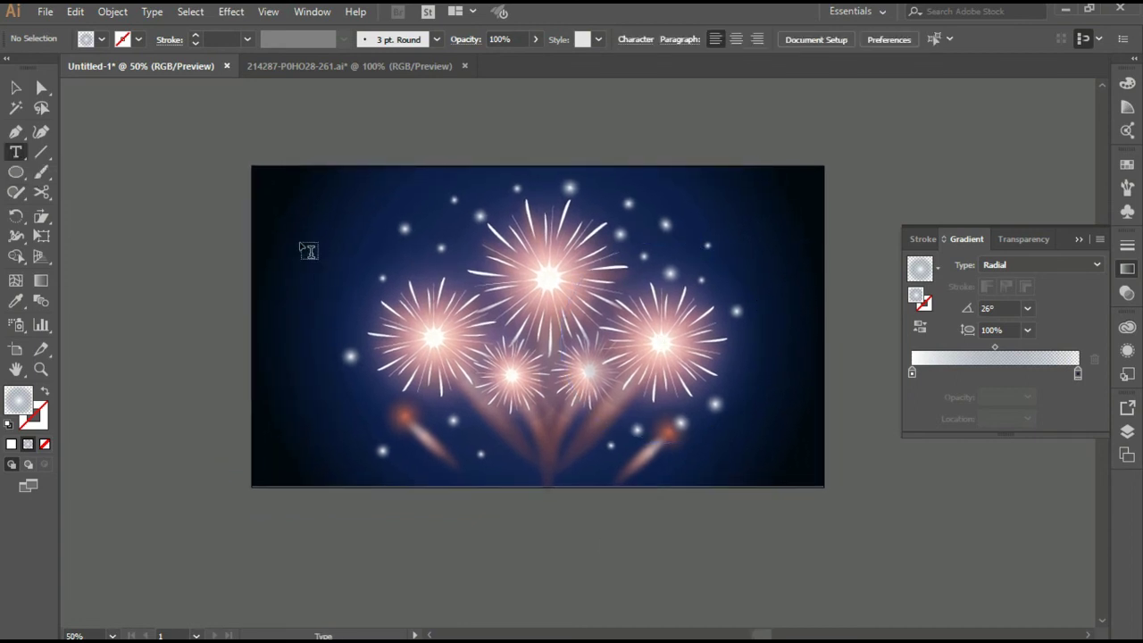
left_click(305, 242)
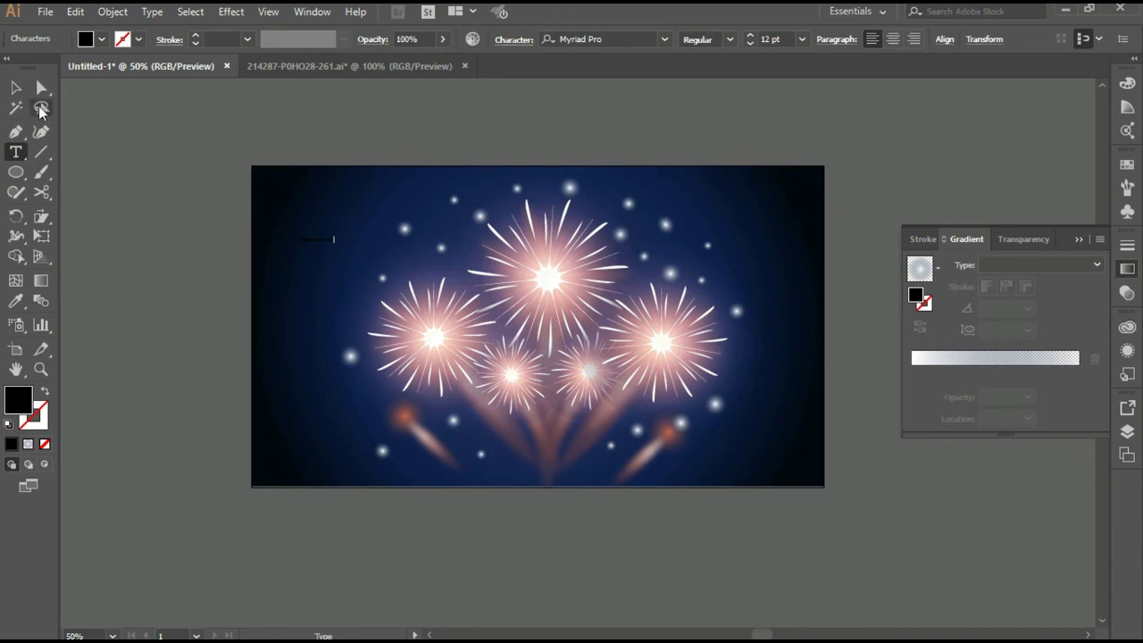
left_click(15, 86)
left_click_drag(338, 249, 431, 263)
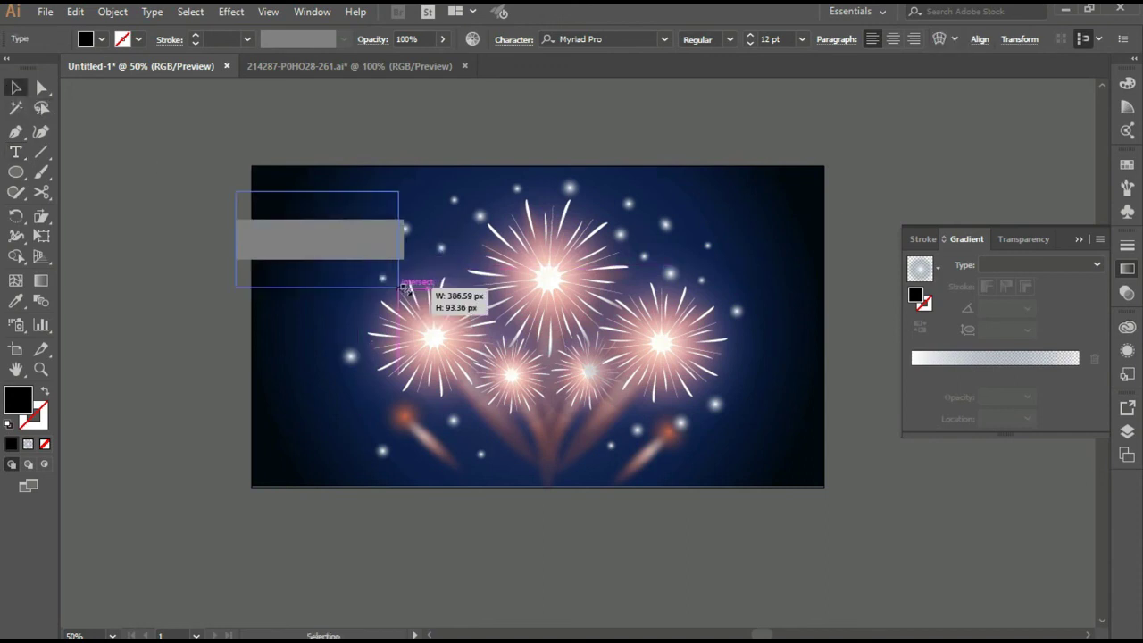
left_click_drag(320, 250, 524, 306)
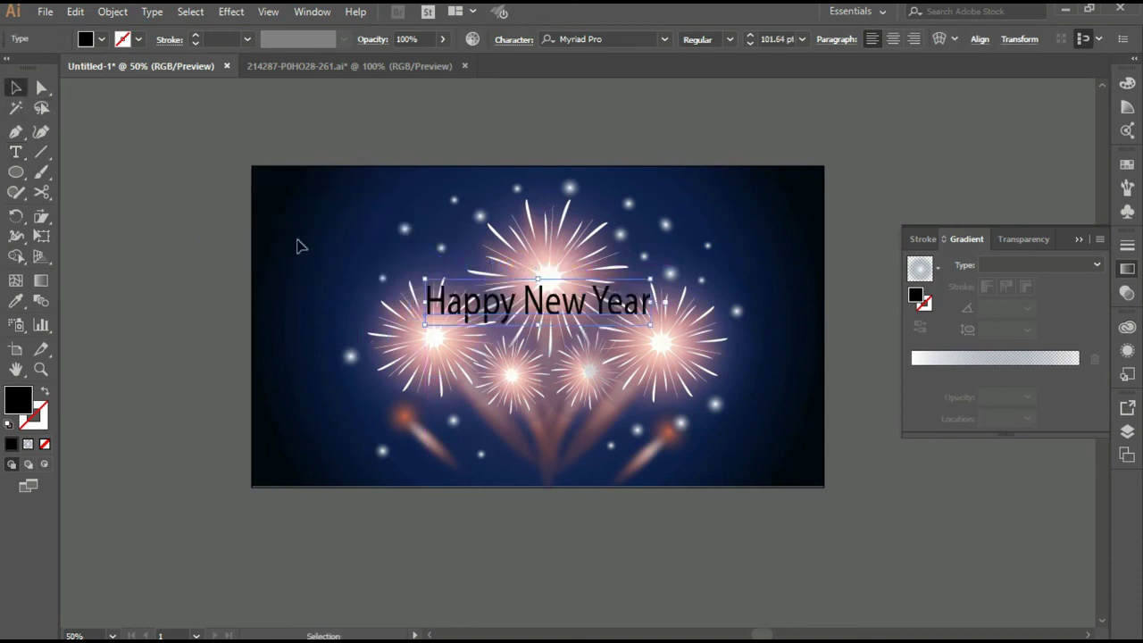
Step: Make the text white, restore its proportions at about 78 pt and reposition it over the fireworks
left_click(96, 45)
left_click(33, 68)
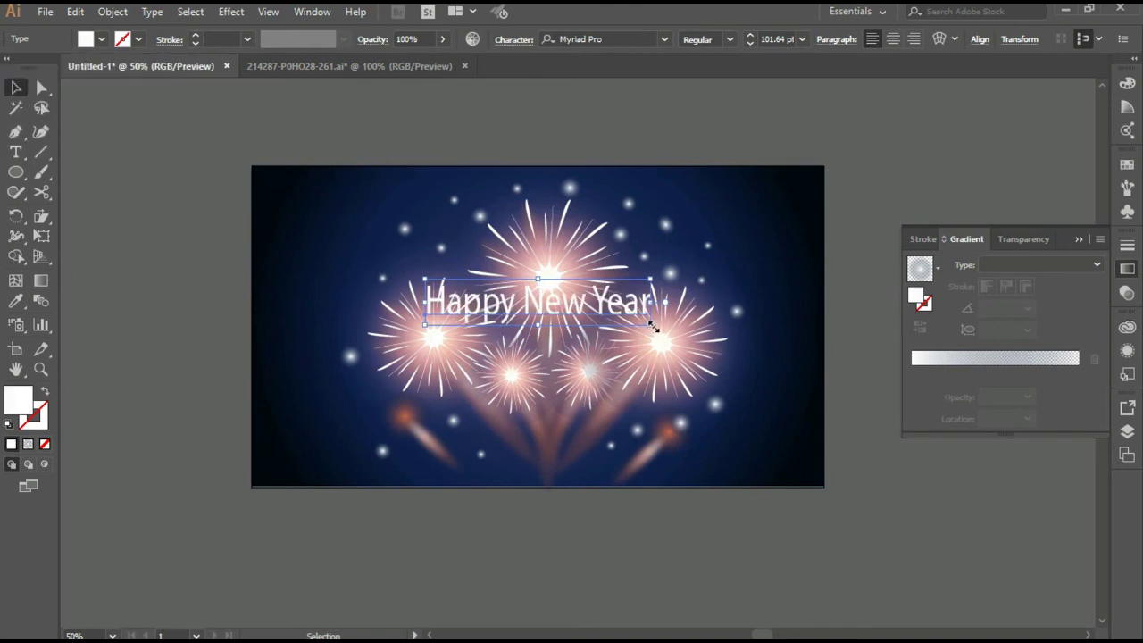
left_click_drag(651, 325, 645, 318)
mouse_move(564, 305)
left_mouse_down()
mouse_move(574, 462)
mouse_move(585, 298)
mouse_move(554, 284)
left_mouse_up()
left_click(99, 40)
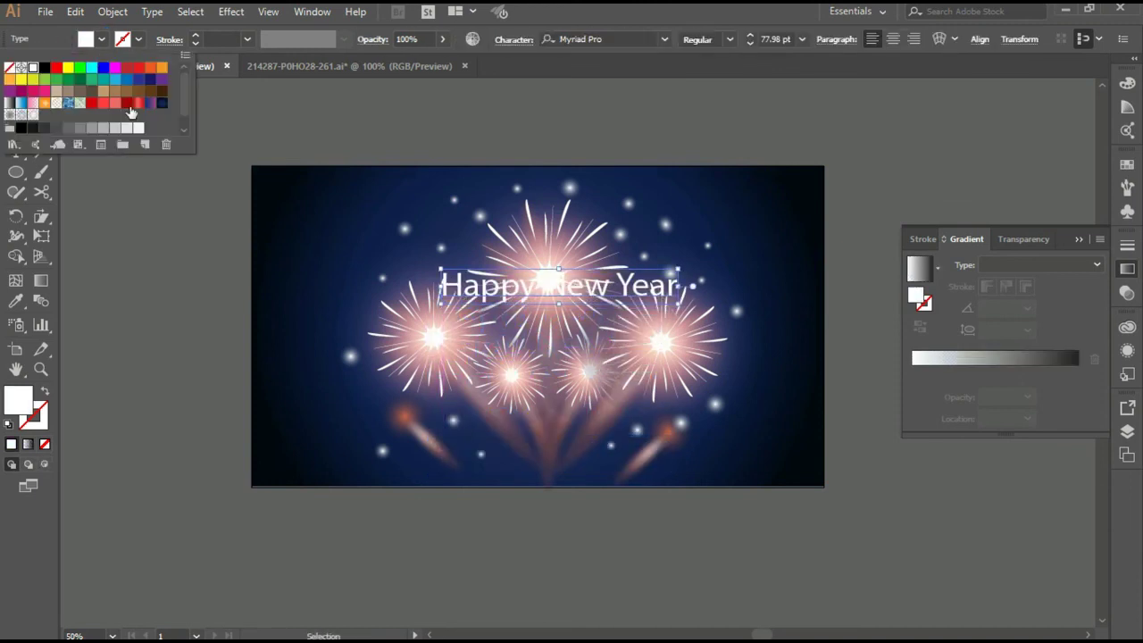
Step: Eyedrop a new fill onto the greeting, then resize it to about 107 pt over the fireworks
left_click(389, 212)
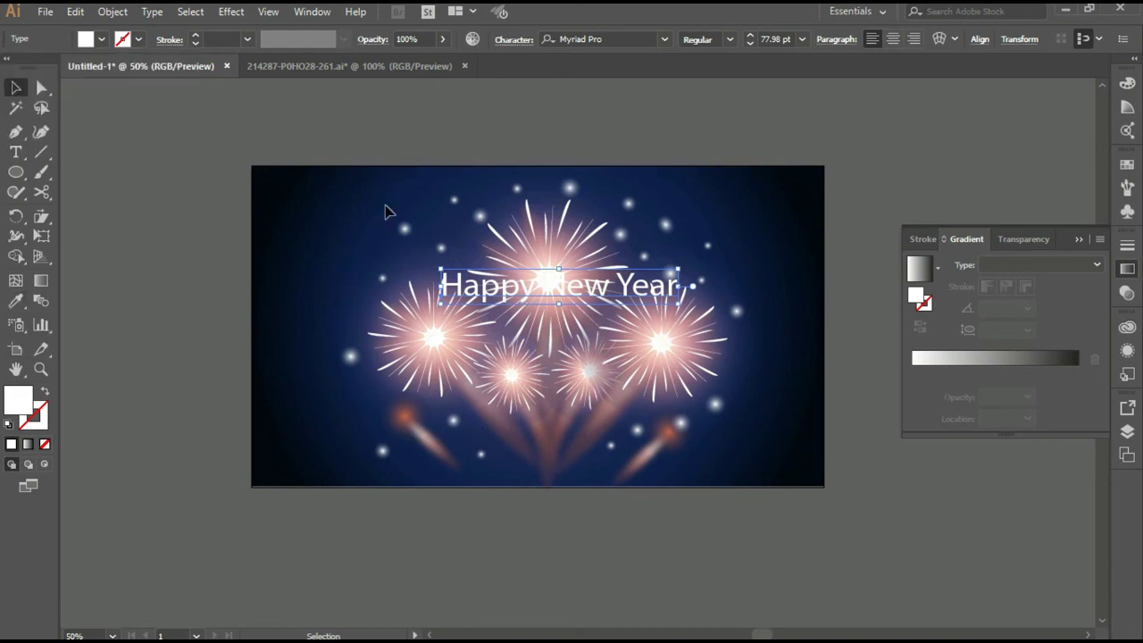
left_click(16, 303)
left_click(375, 212)
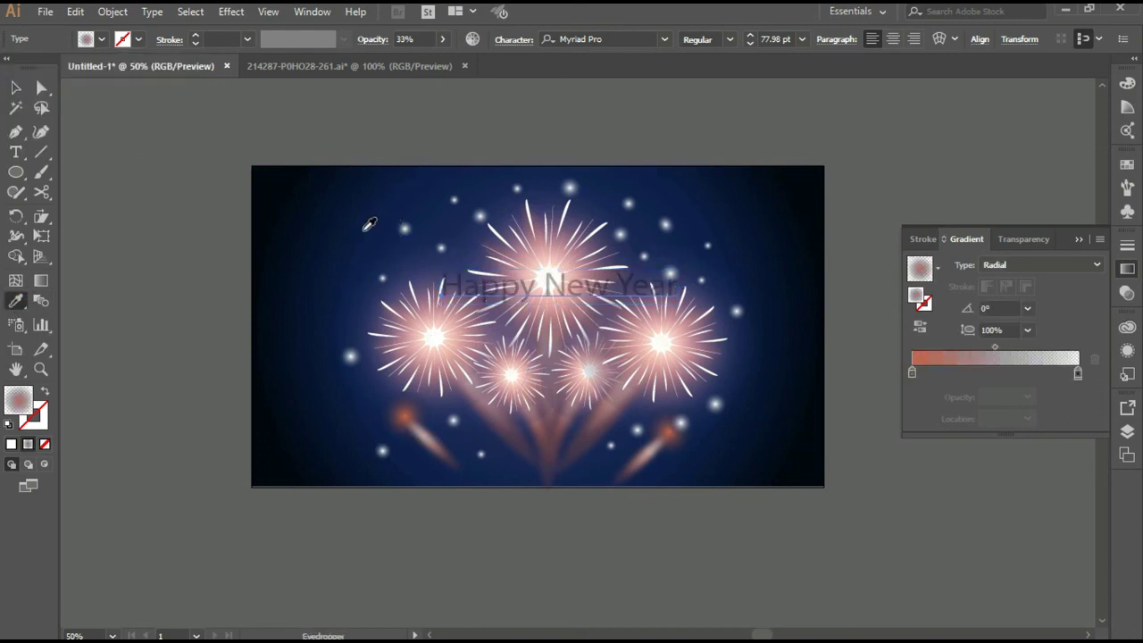
left_click(12, 87)
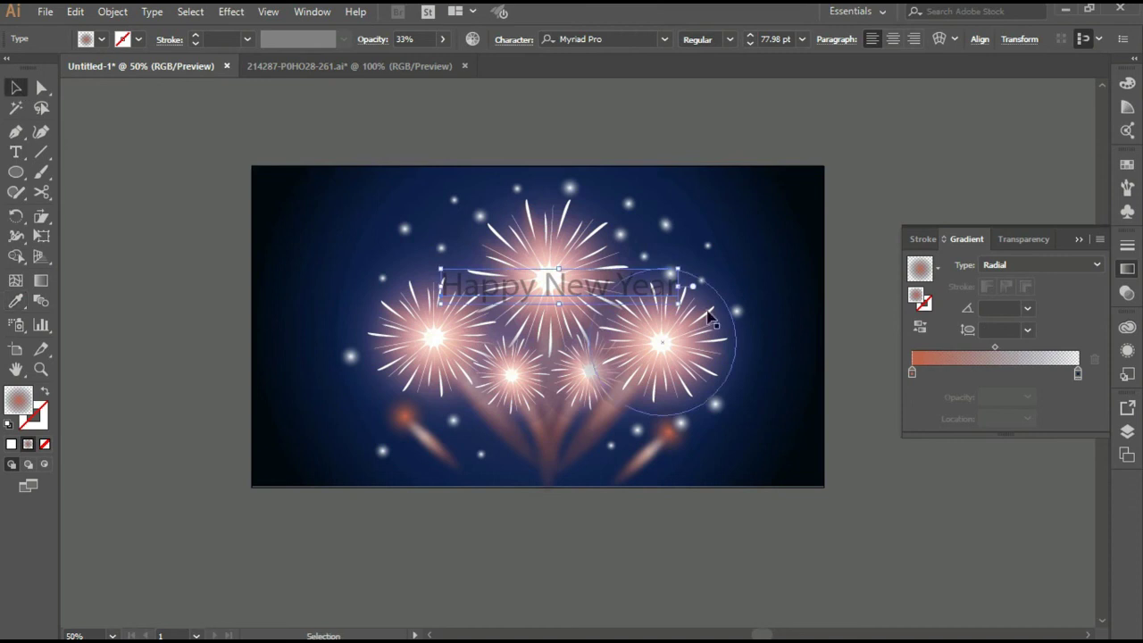
left_click_drag(680, 306, 735, 324)
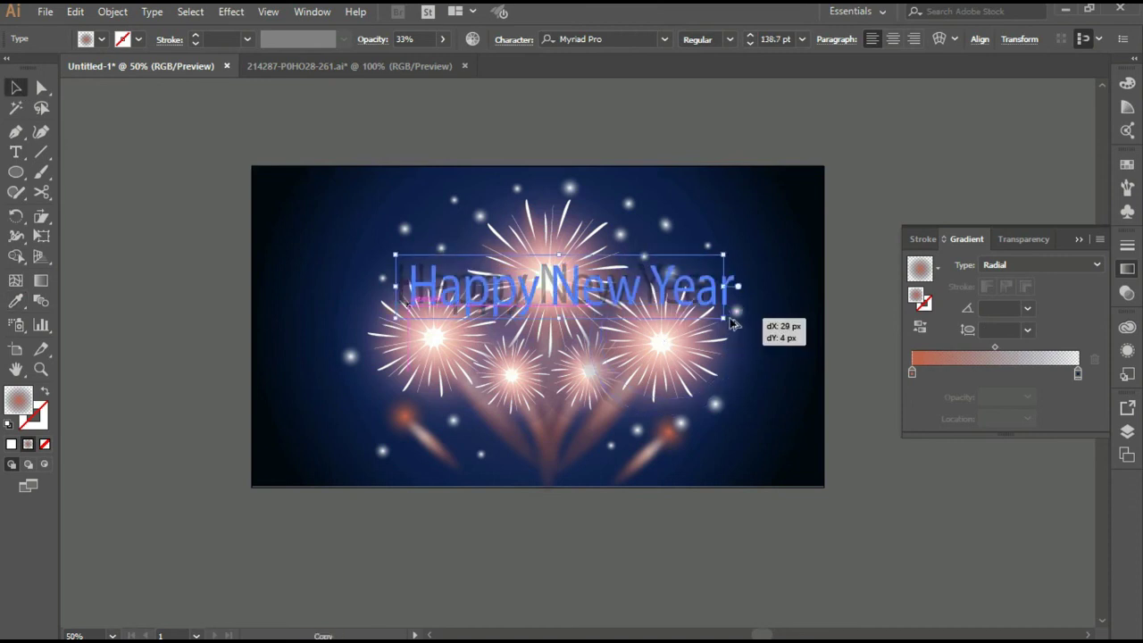
key("ctrl+z")
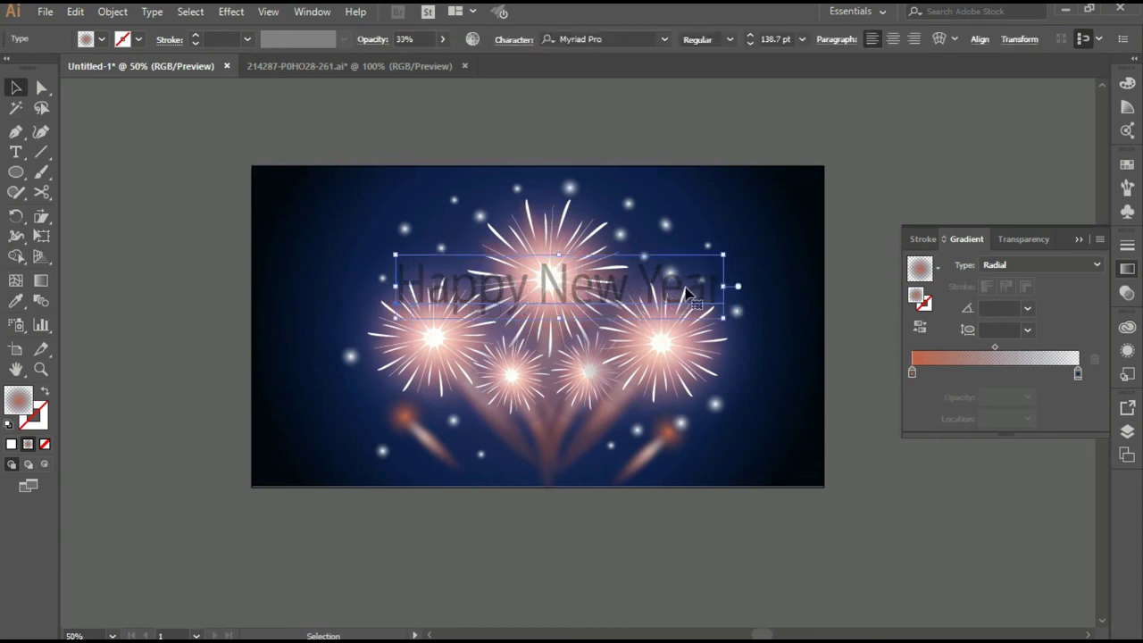
left_click_drag(726, 320, 740, 311)
mouse_move(623, 302)
left_mouse_down()
mouse_move(616, 409)
mouse_move(598, 237)
mouse_move(600, 278)
left_mouse_up()
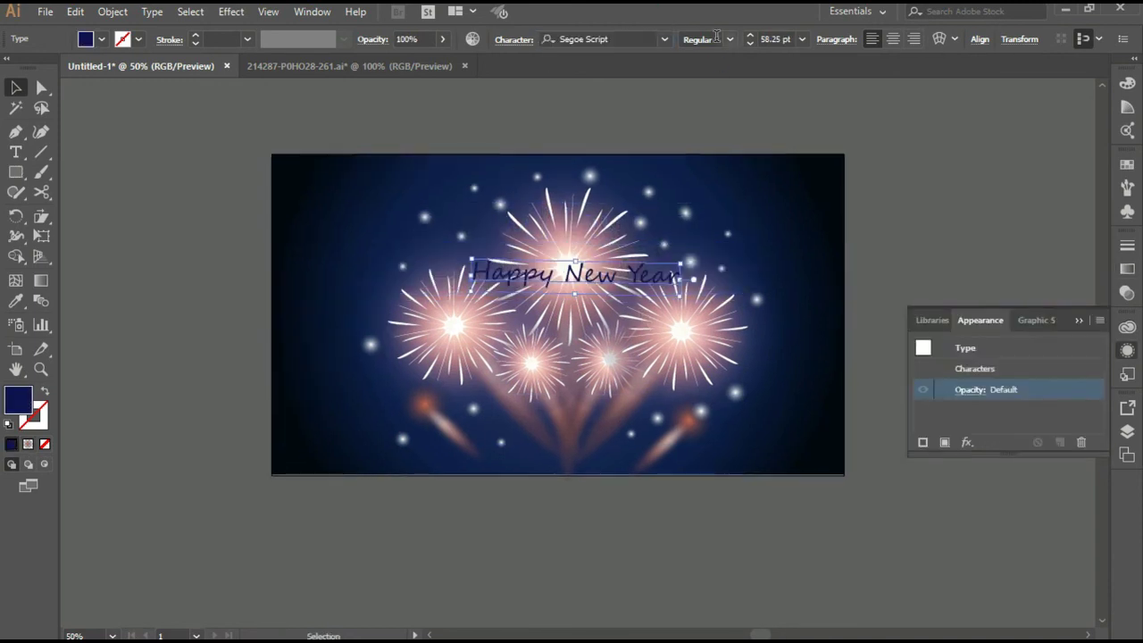
Step: Make the greeting bold, break it onto two lines before 'New' and enlarge it to about 68.5 pt
left_click(729, 40)
left_click(703, 75)
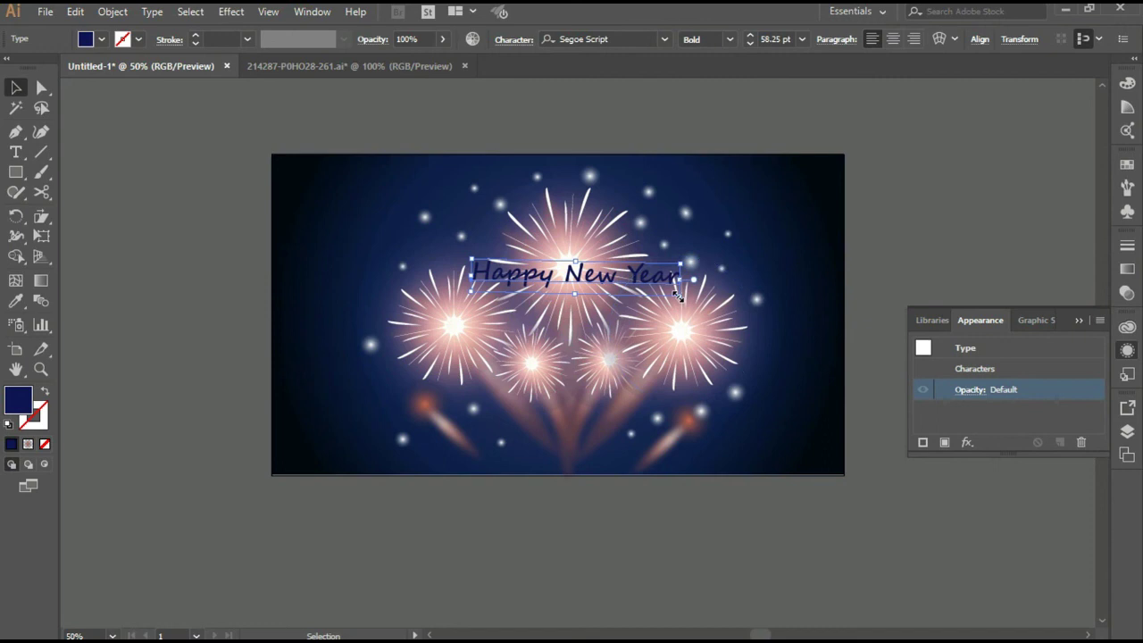
left_click(16, 152)
left_click(564, 274)
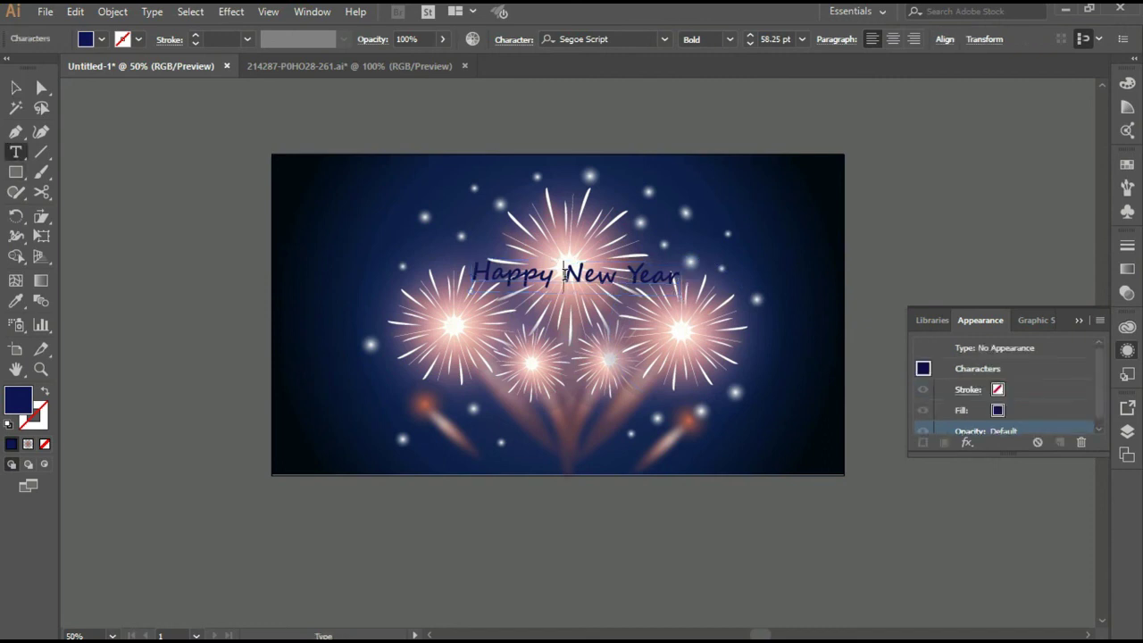
key("Return")
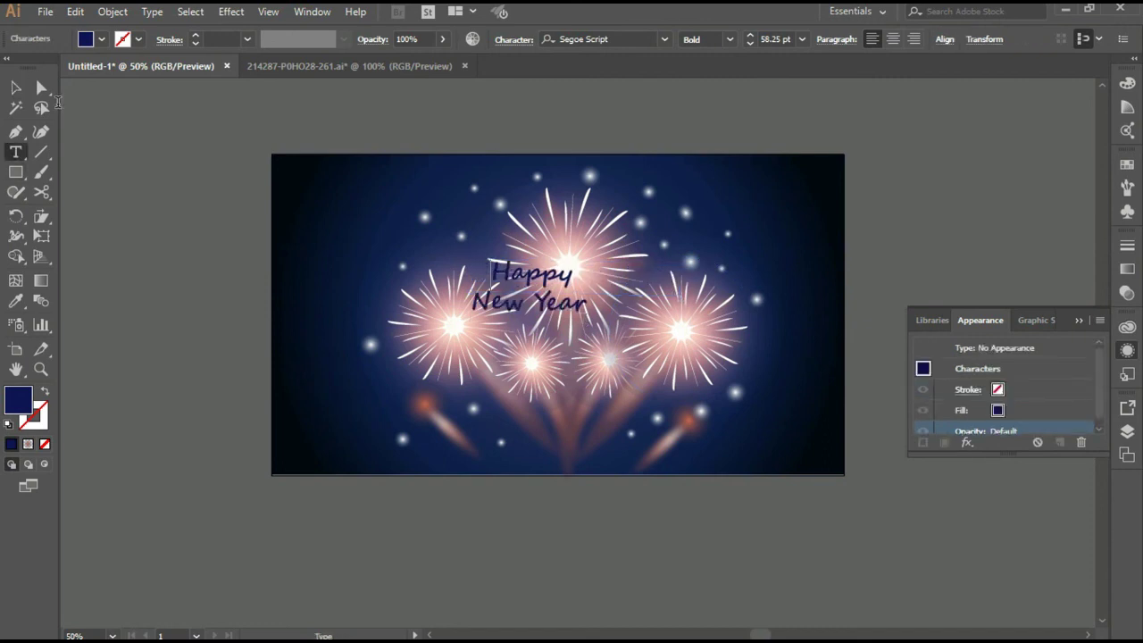
key("Escape")
left_click_drag(583, 322, 630, 324)
left_click_drag(541, 278, 597, 306)
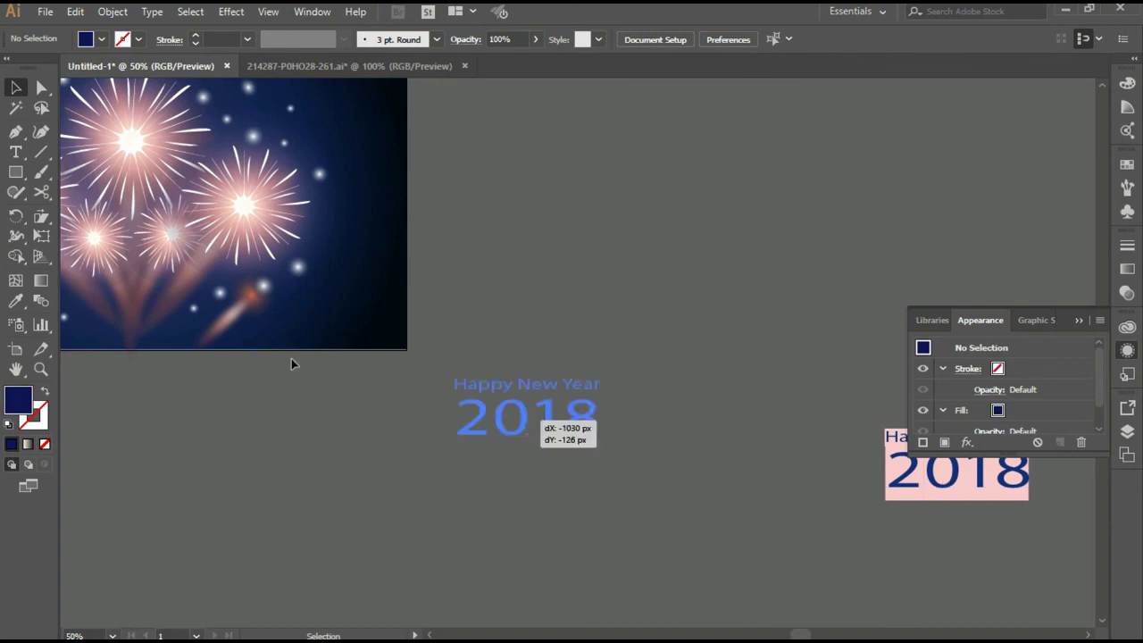
Step: Centre the pink 'Happy New Year 2018' label group on the fireworks
left_click_drag(292, 363, 235, 319)
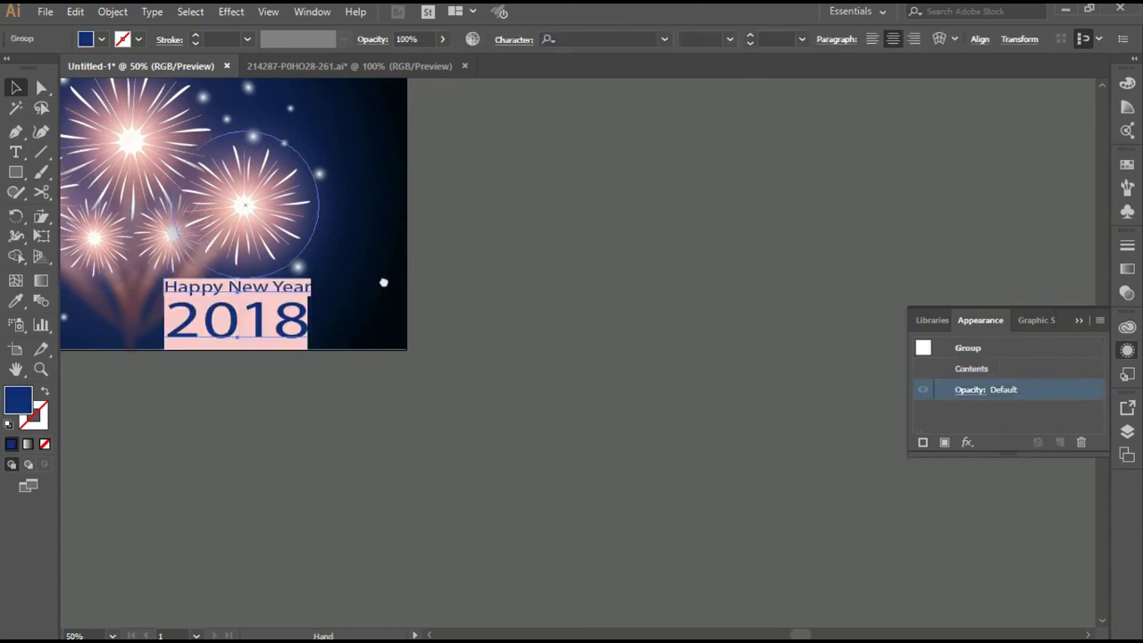
mouse_move(522, 459)
left_mouse_down()
mouse_move(408, 345)
mouse_move(450, 381)
left_mouse_up()
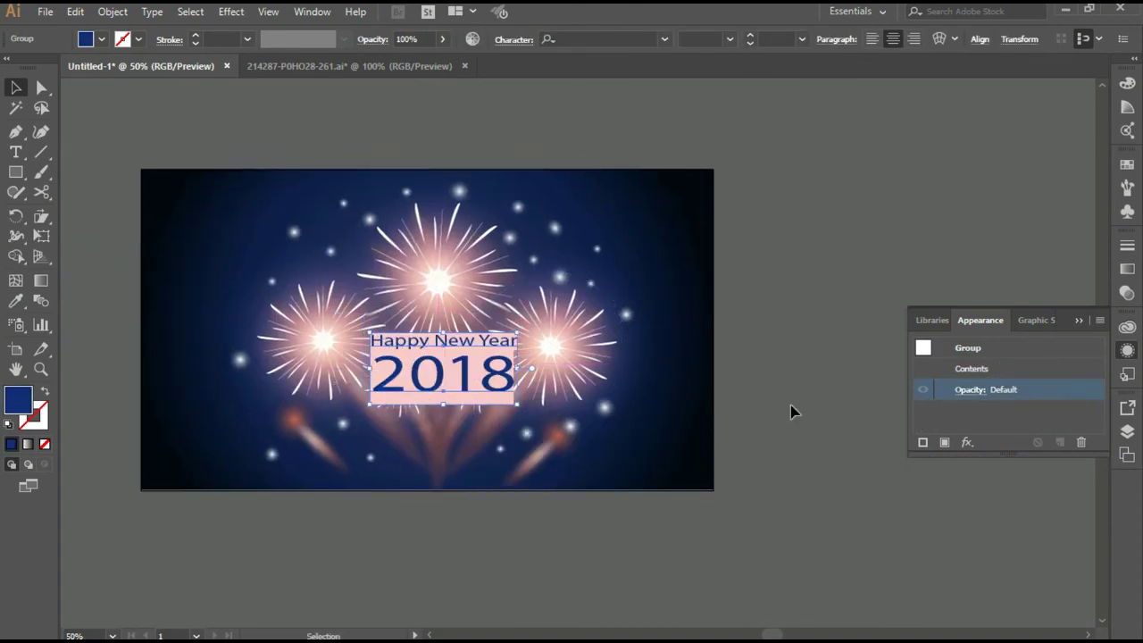
left_click(790, 411)
Step: Clip all the artwork to the dark blue background rectangle and nudge the group into place
key("ctrl+a")
right_click(565, 336)
left_click(651, 455)
left_click(896, 556)
left_click_drag(766, 459, 727, 444)
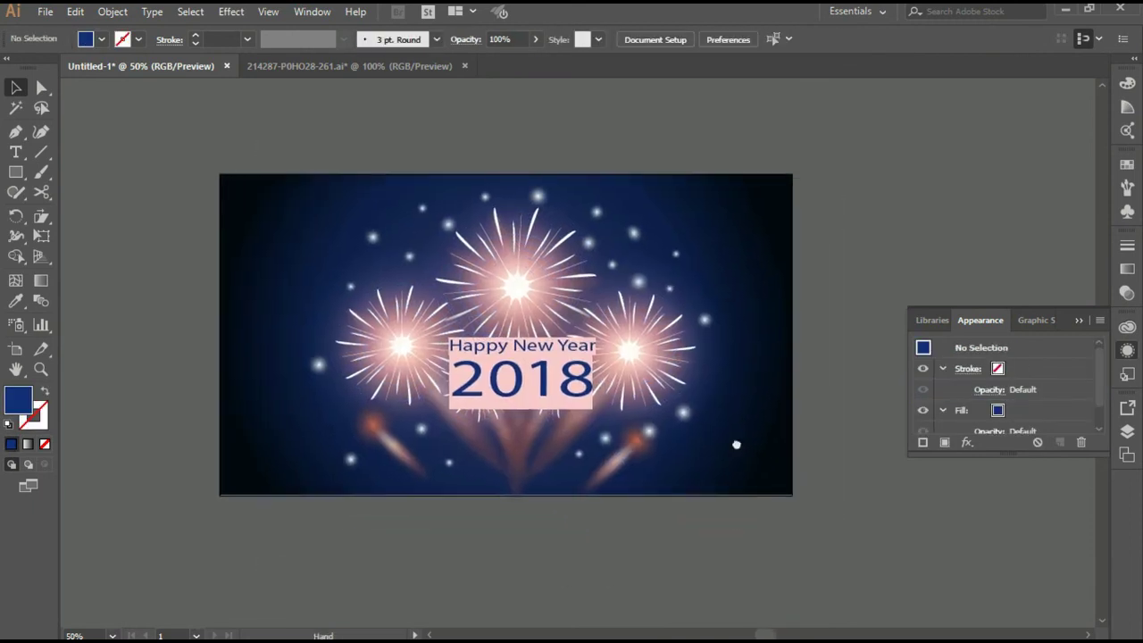
left_click(619, 422)
left_click_drag(583, 413, 572, 403)
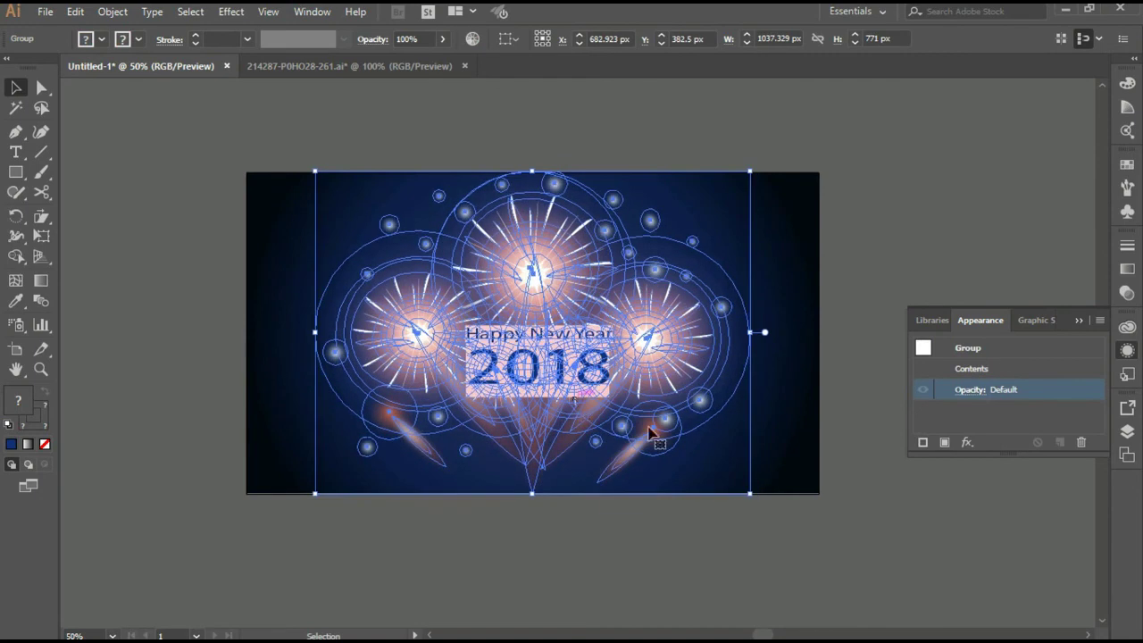
left_click(859, 531)
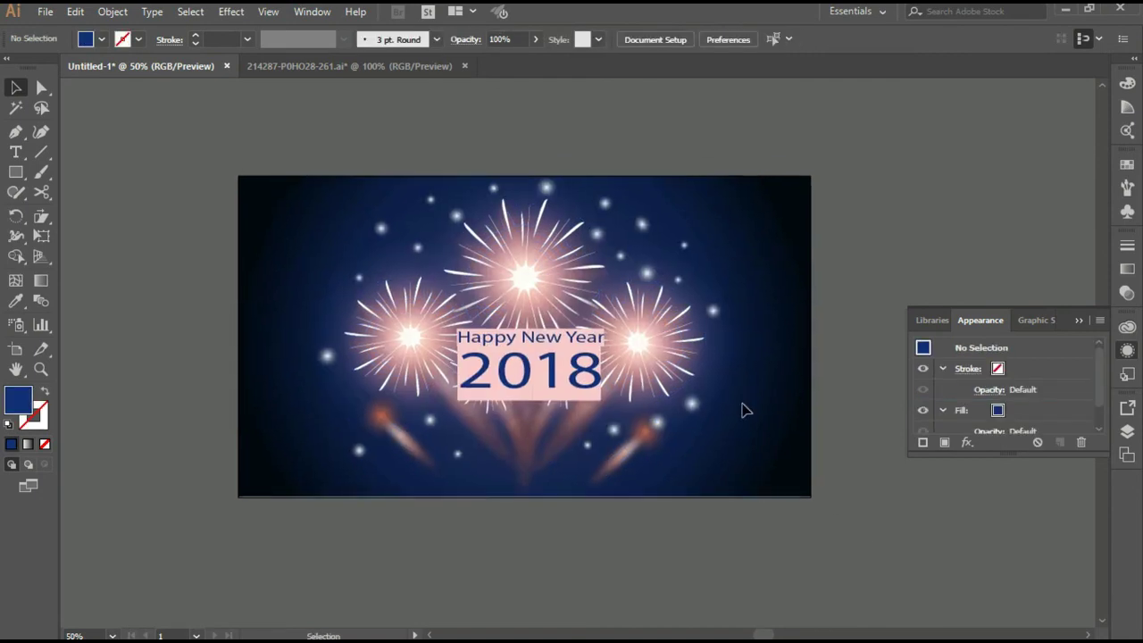